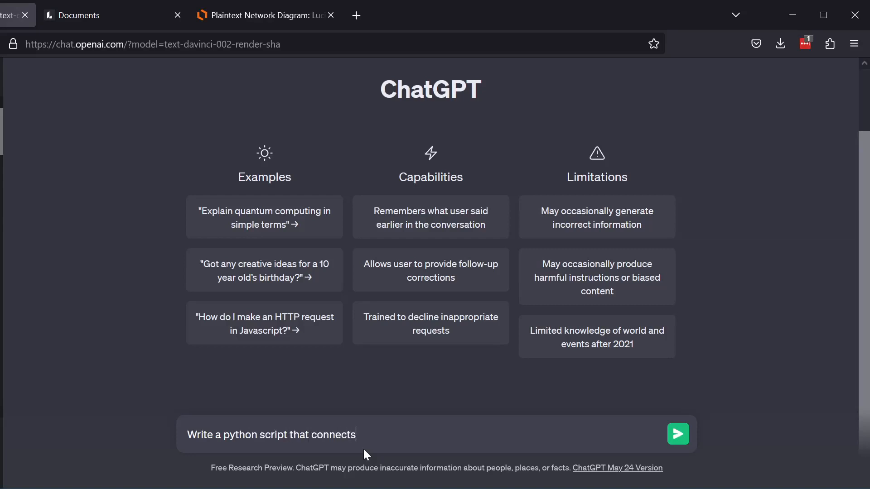
Request a Python script making continuous HTTP connections to a destination server at a user-specified rate, with specifiable IP and port, and review the code
text(cts to a destination ser)
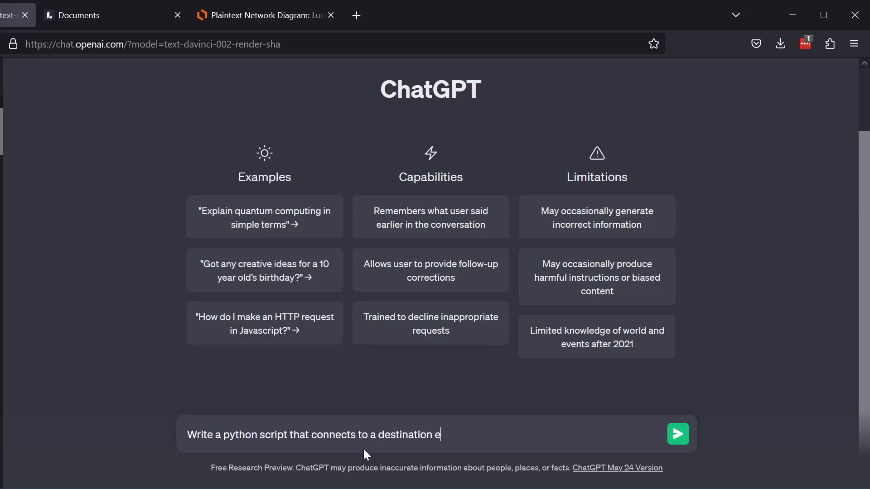
text(ver using HTTP. The script)
key(BackSpace)
key(BackSpace)
key(BackSpace)
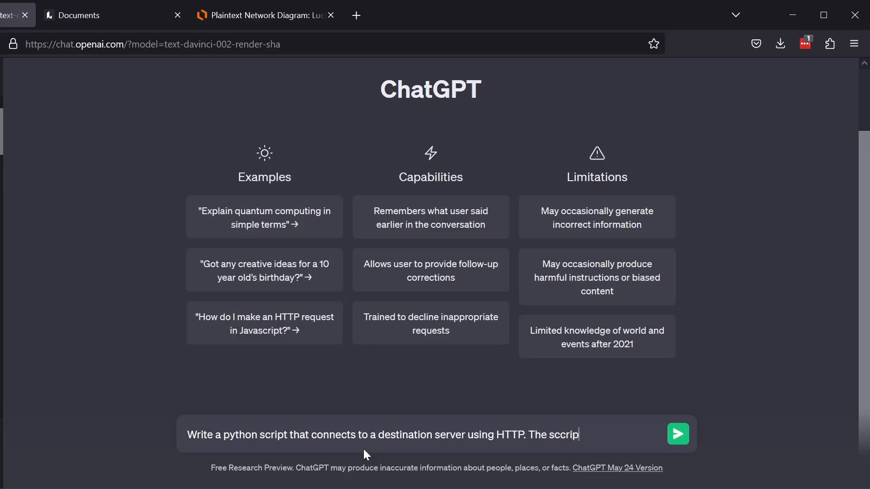
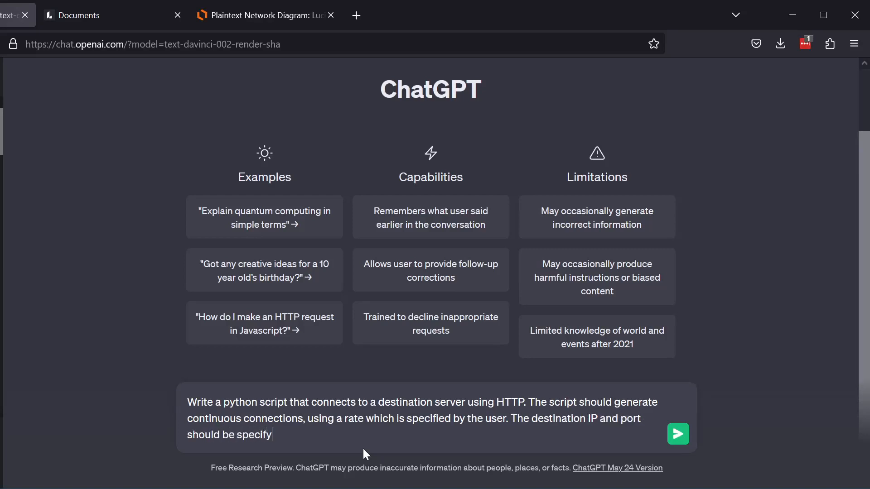
text(le.)
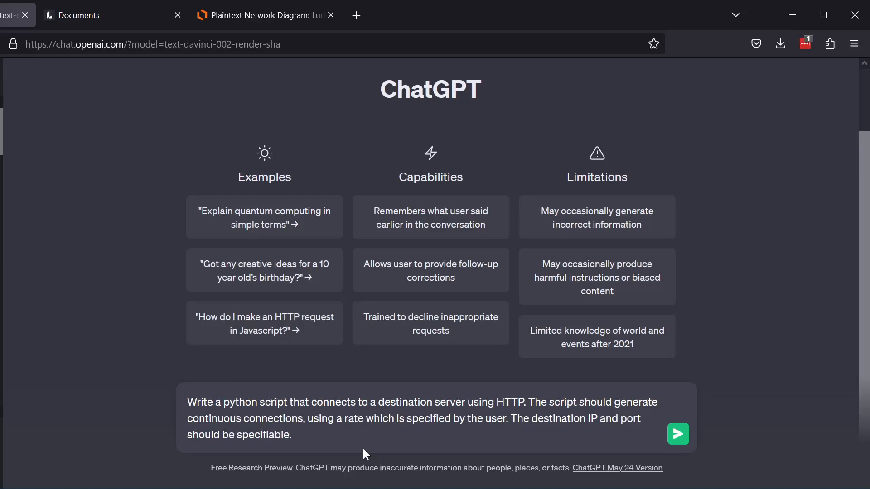
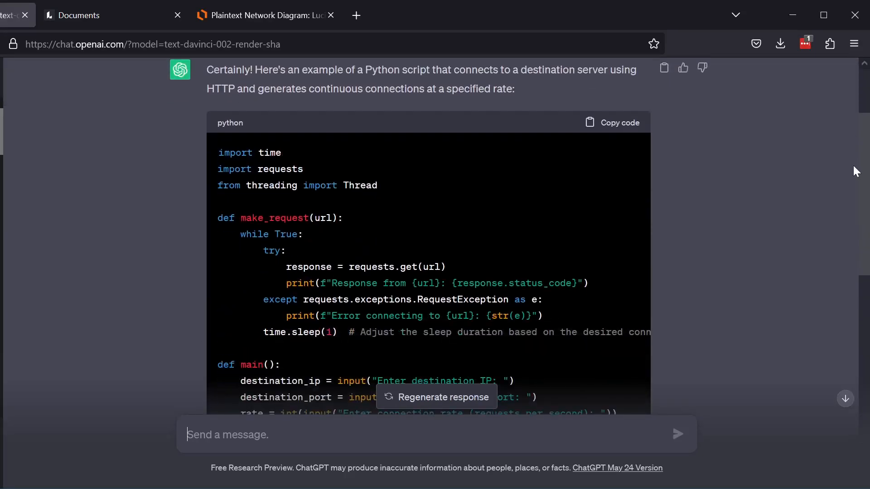
scroll(847, 182, down, 5)
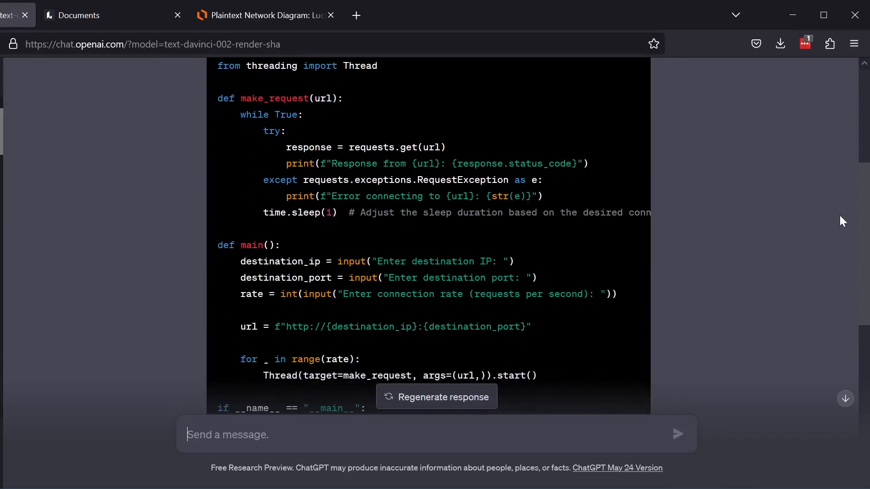
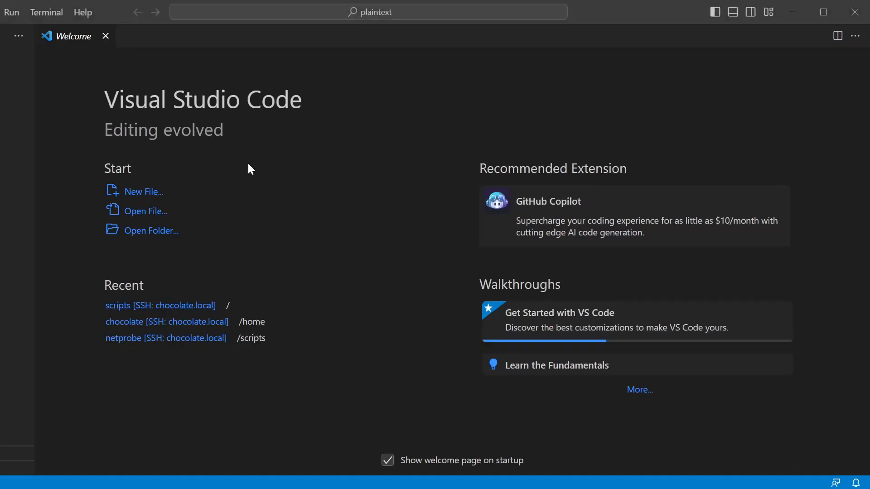
Create a new file named http_test.py in the scripts\plaintext folder in Visual Studio Code
click(144, 191)
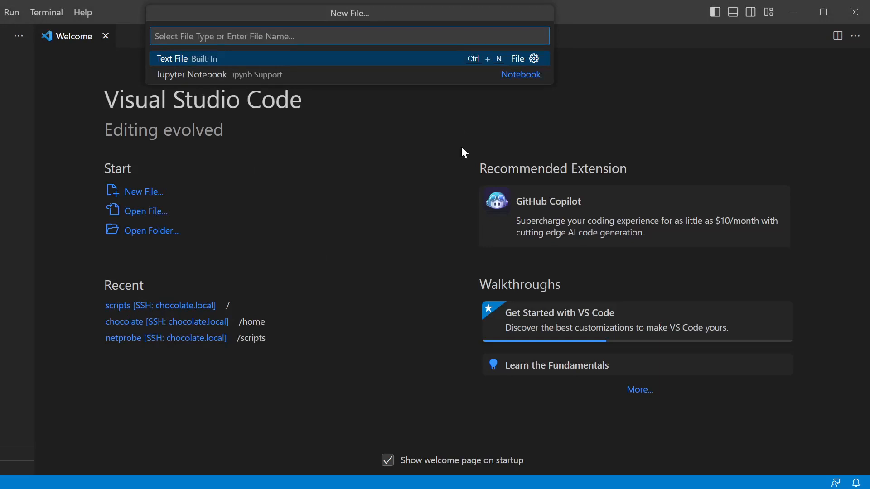
text(http)
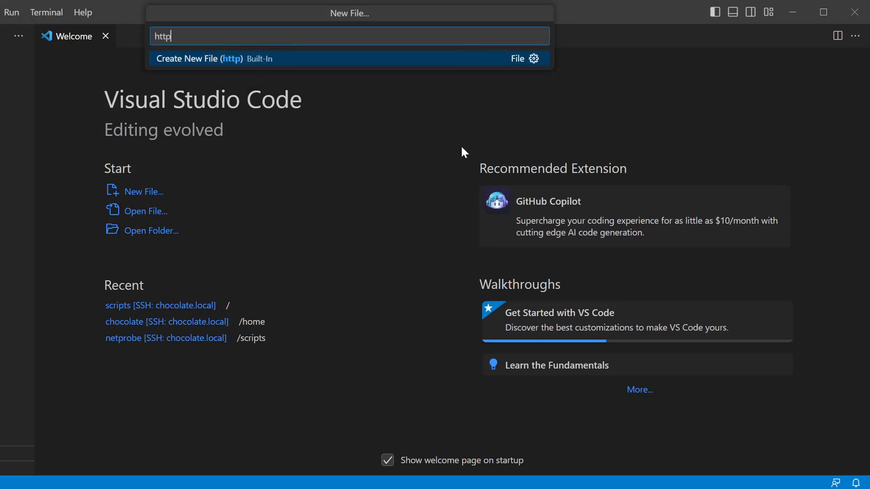
text(_test.py)
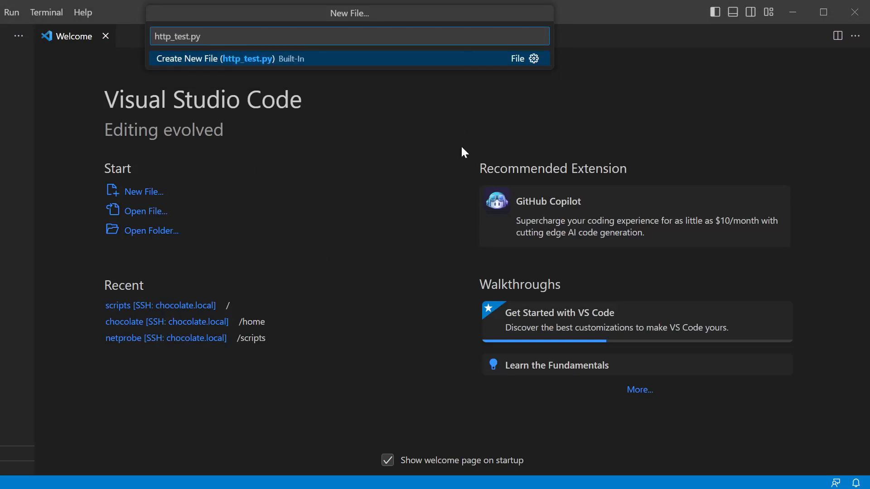
key(Return)
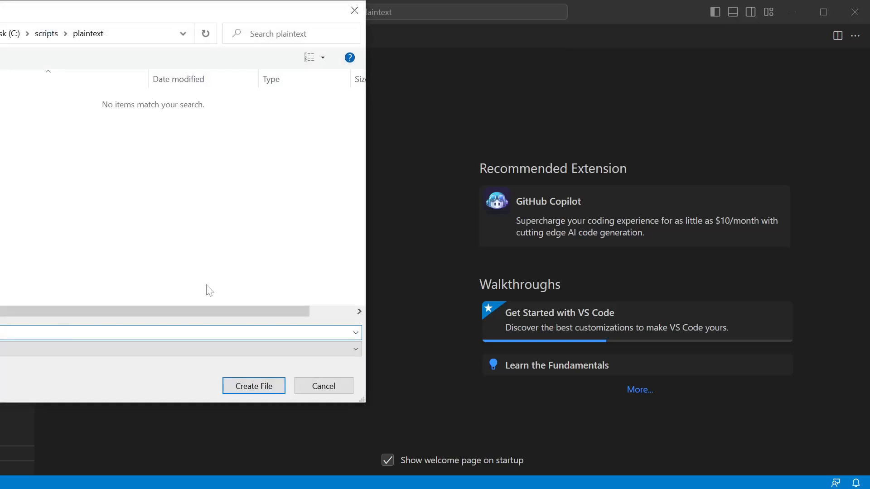
click(250, 388)
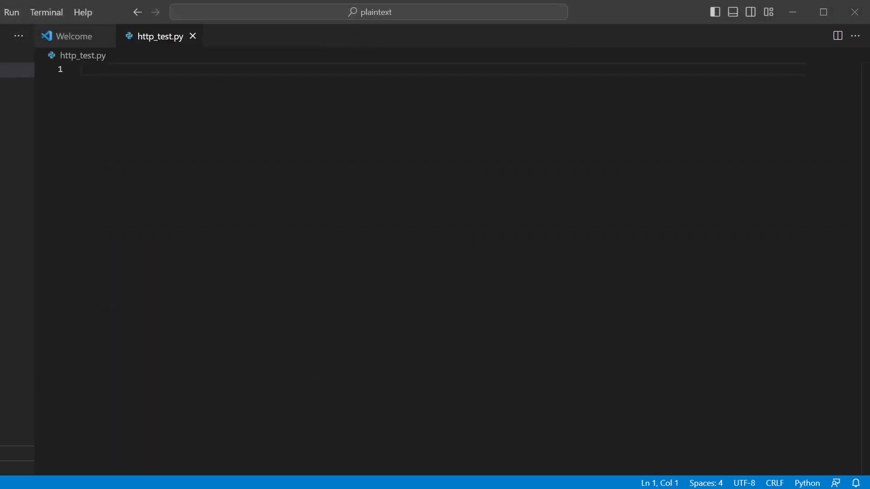
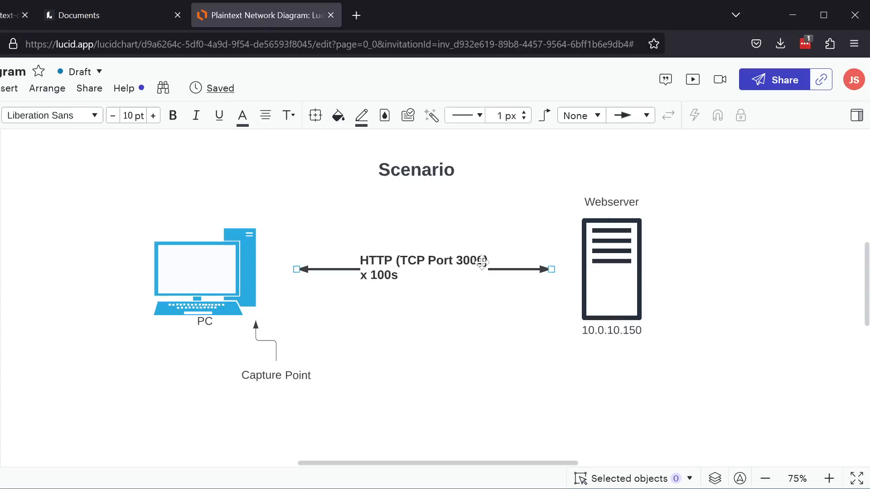
Switch to Wireshark and examine the capture interface list for live traffic, including Ethernet and the loopback adapter
key(alt+Tab)
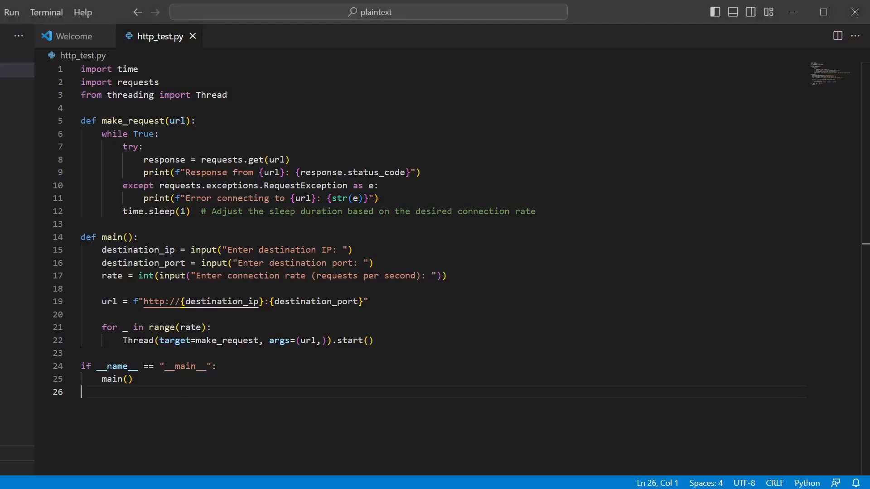
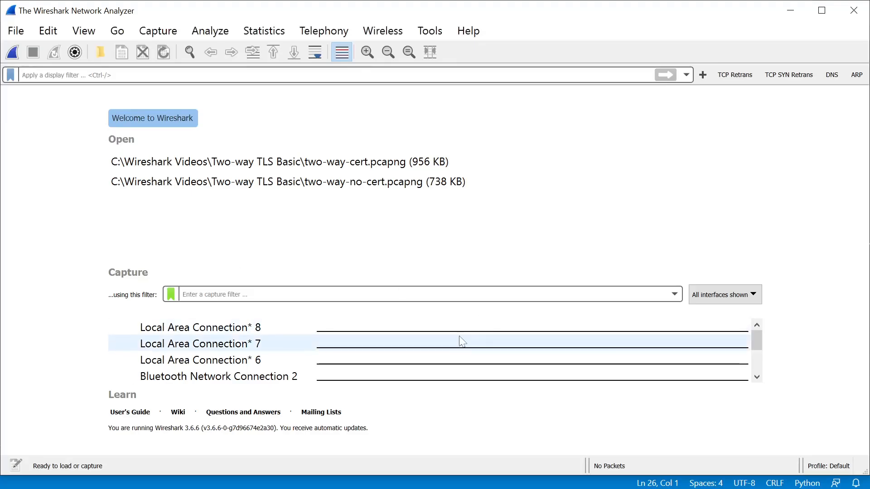
scroll(461, 342, down, 1)
click(460, 341)
mouse_move(755, 355)
mouse_down()
mouse_move(757, 341)
mouse_move(757, 362)
mouse_up()
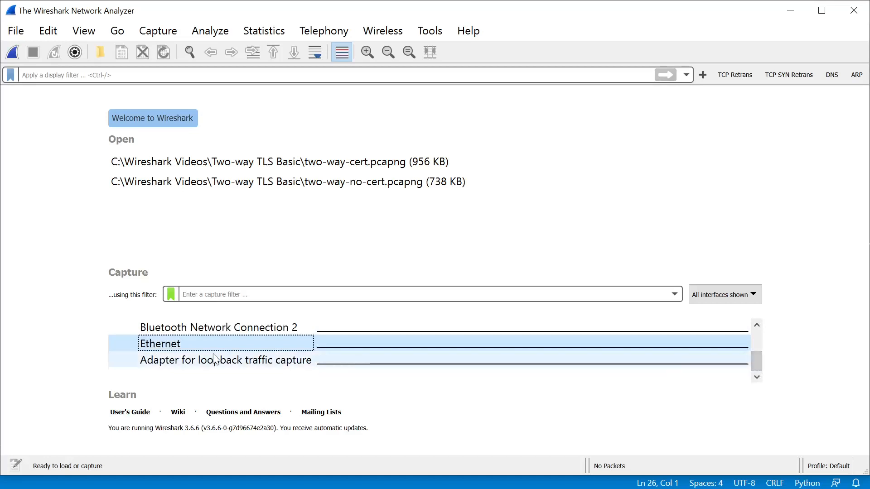
click(312, 330)
scroll(334, 355, up, 1)
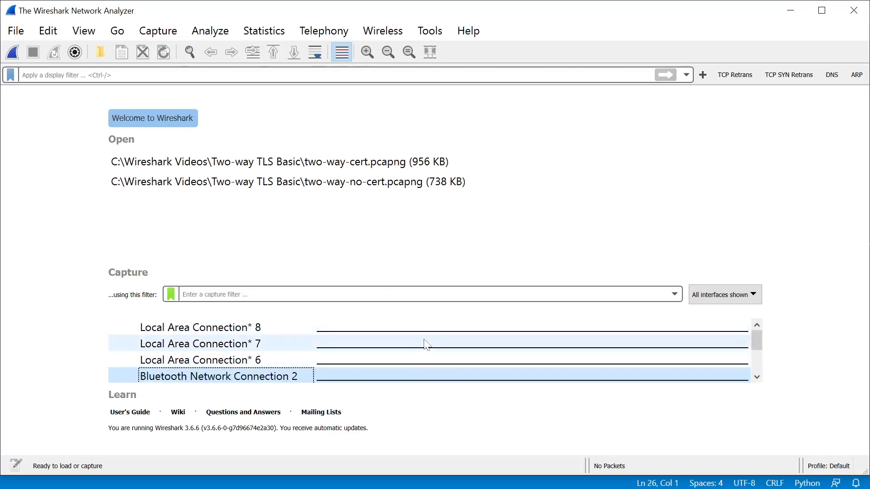
scroll(407, 358, down, 1)
scroll(395, 363, up, 1)
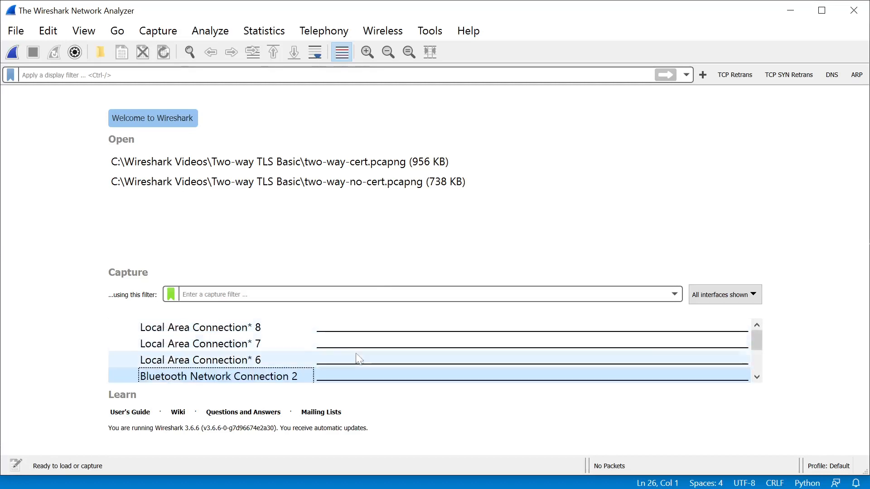
scroll(352, 377, down, 1)
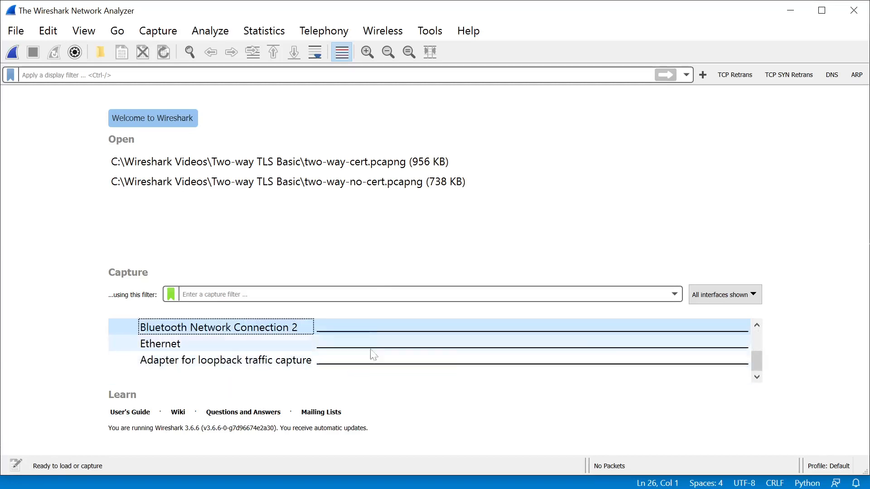
scroll(370, 346, up, 1)
Restart Wireshark and set the capture filter "host 10.0.10.150 and port 3000" for the Ethernet interface
key(alt+Tab)
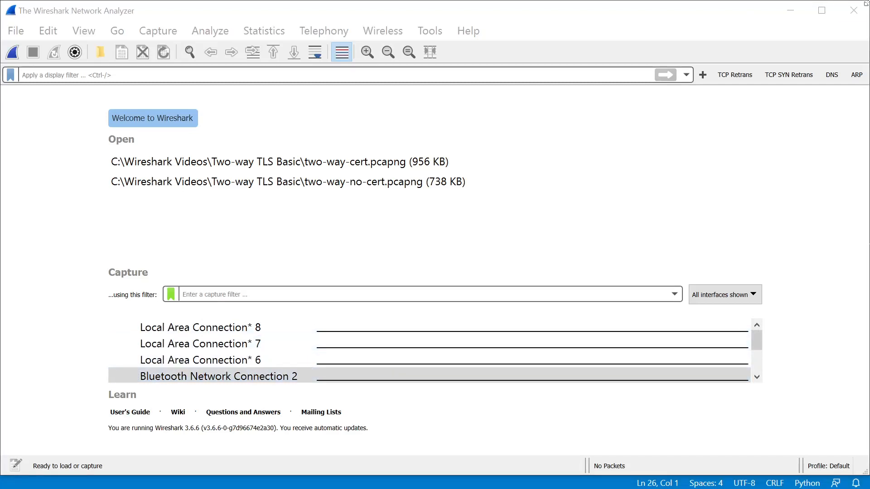
click(854, 10)
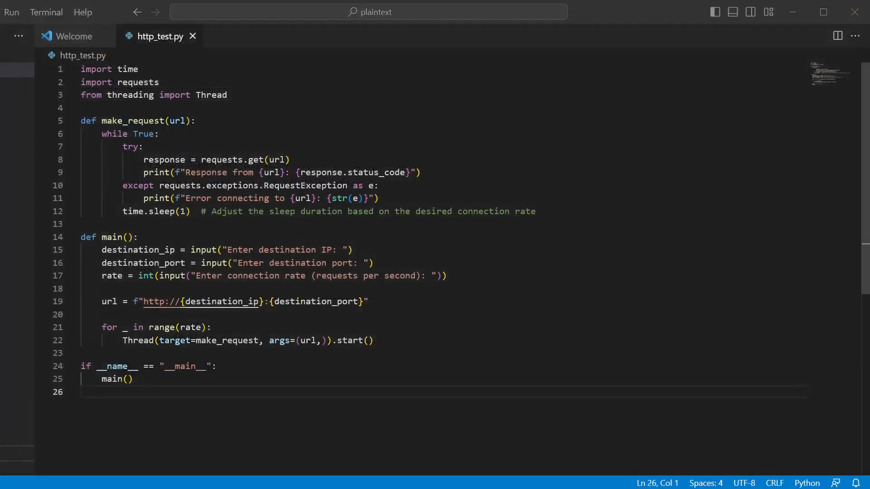
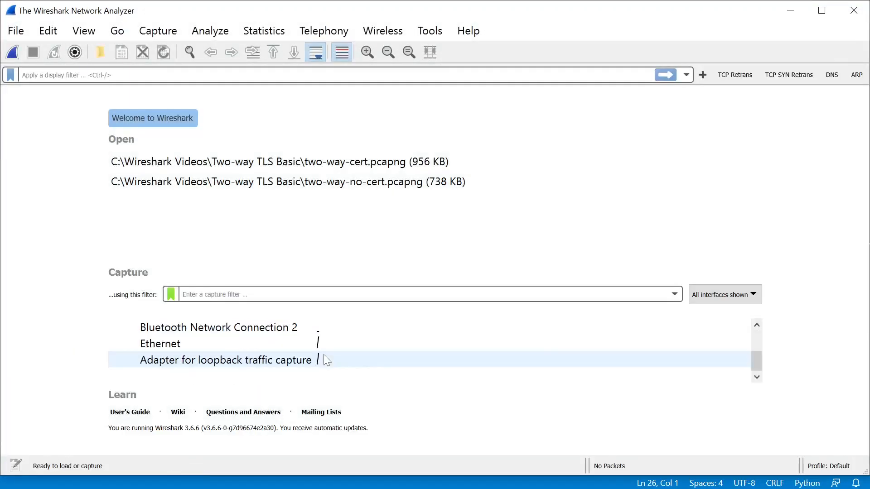
click(334, 348)
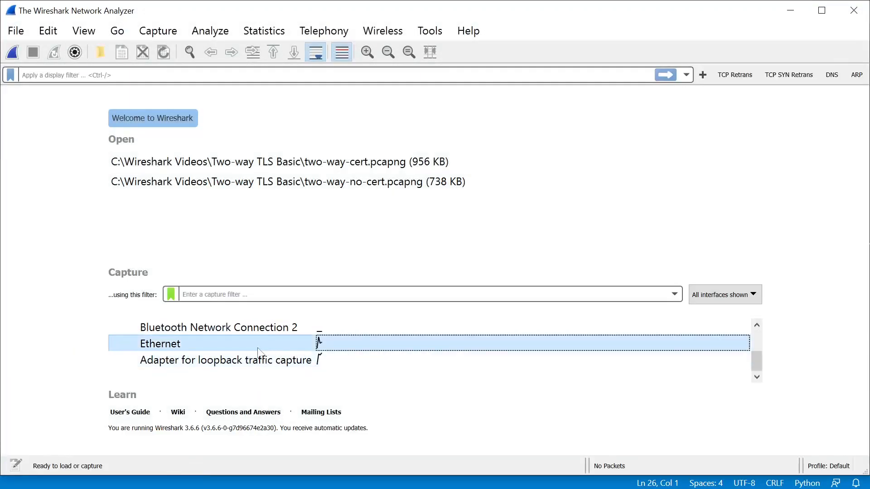
click(241, 295)
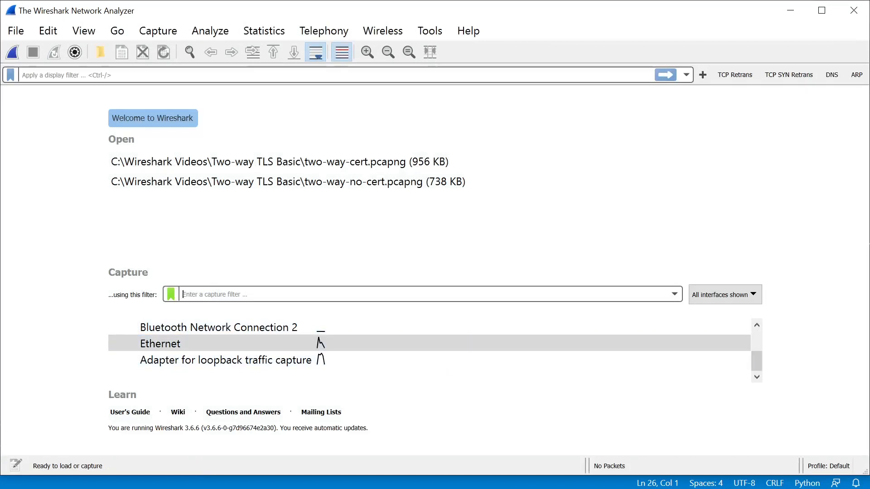
text(host )
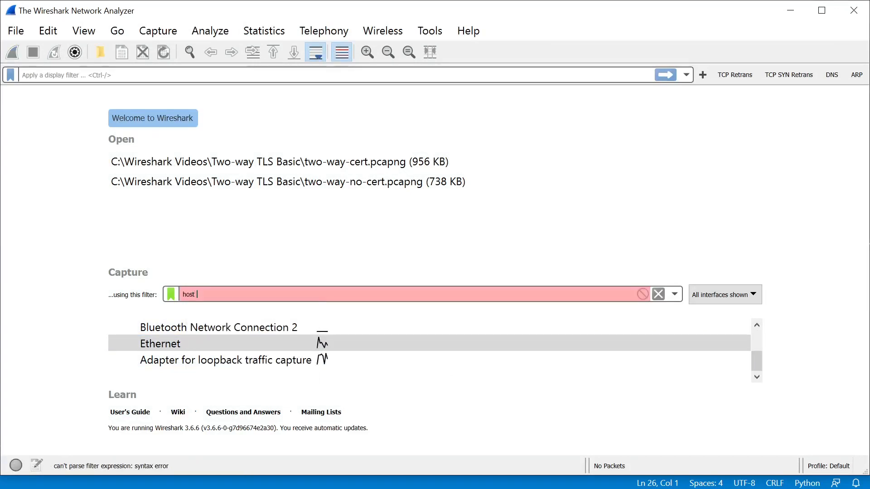
text(10.0.10.150)
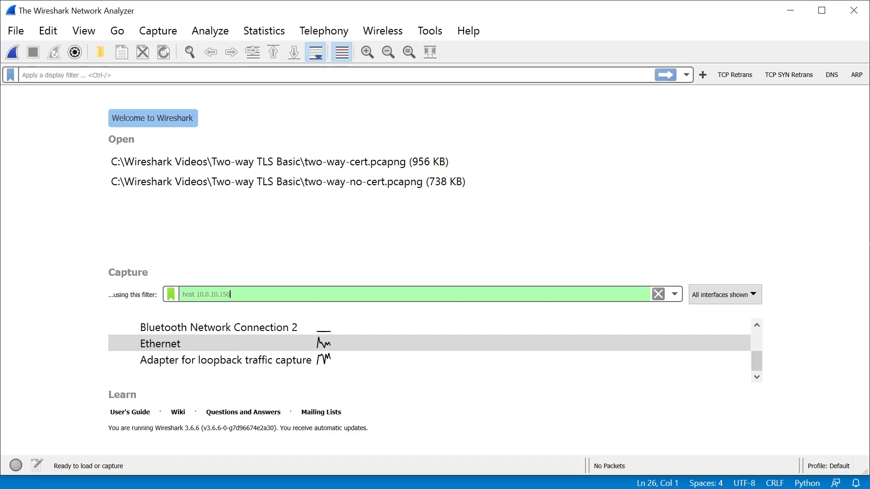
text( and port 3000)
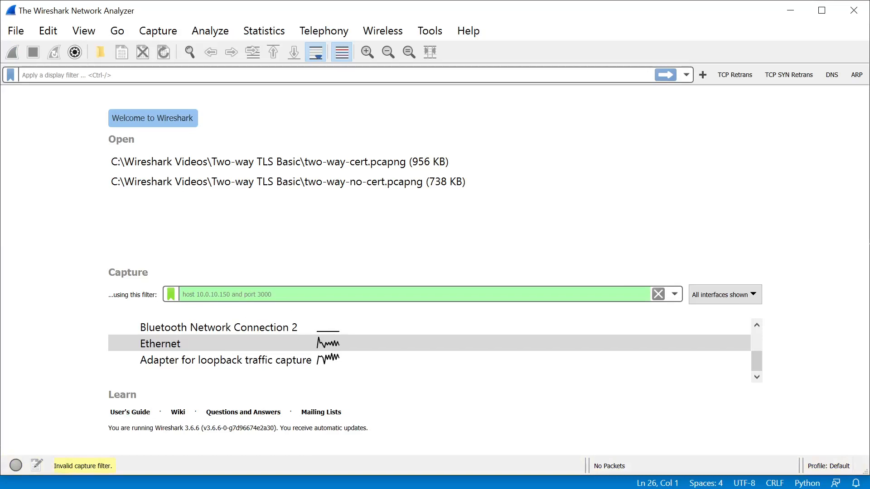
click(312, 349)
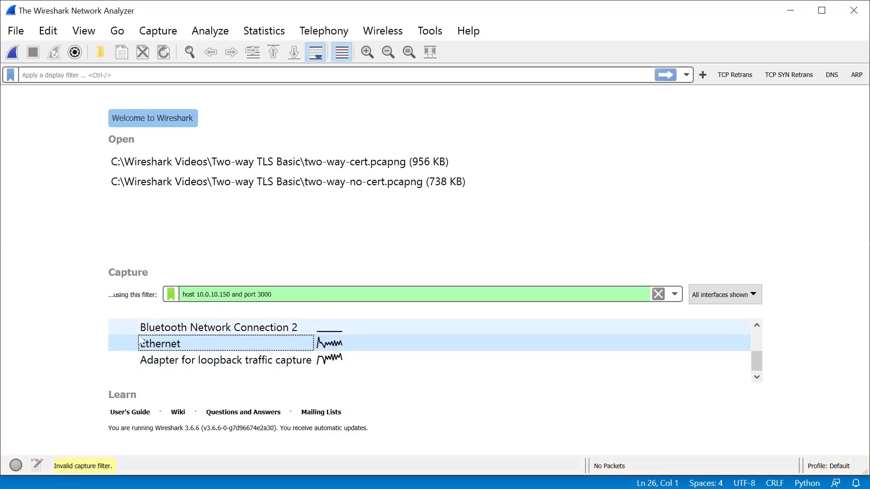
Re-enter the "and" operator in the capture filter and start capturing on the Ethernet interface
double_click(236, 294)
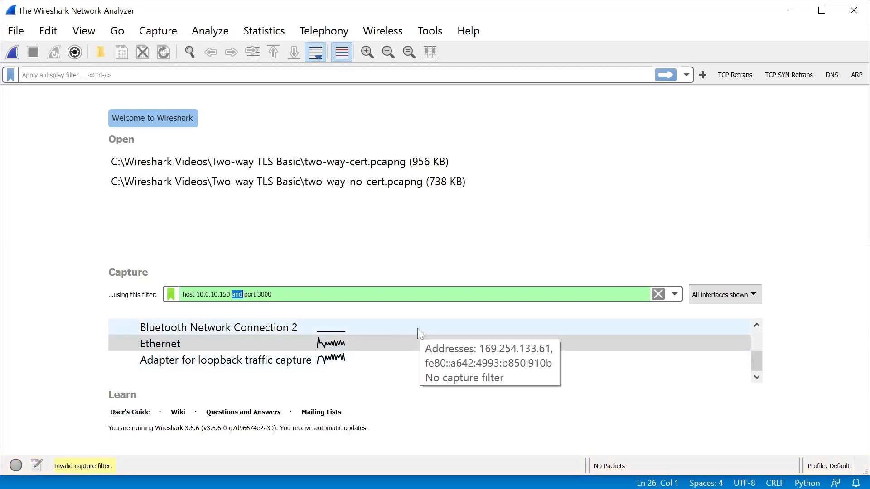
key(BackSpace)
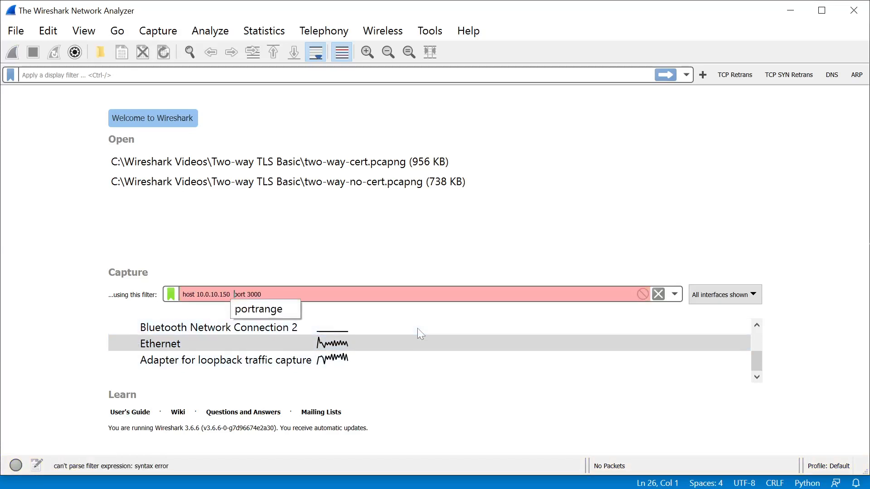
key(BackSpace)
text(and)
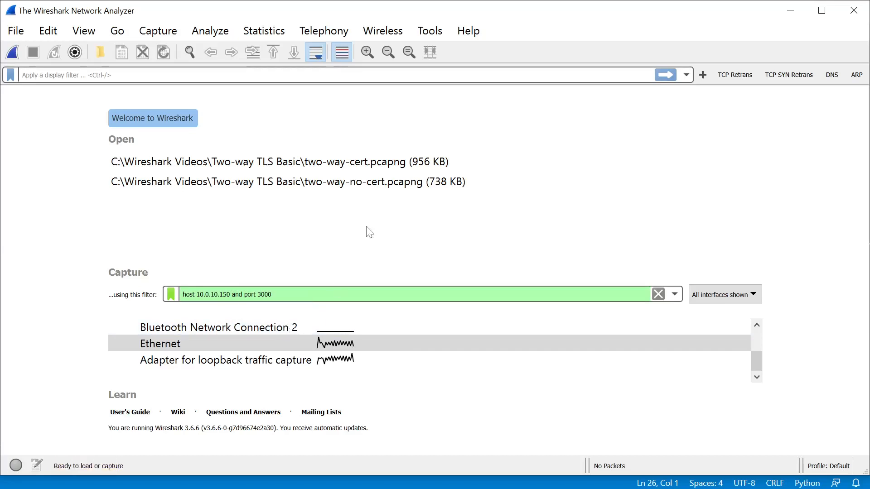
double_click(275, 344)
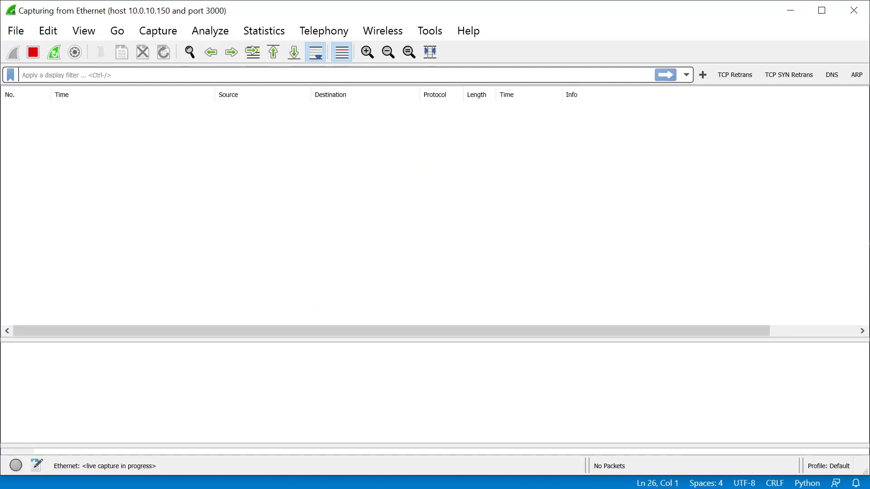
key(alt+Tab)
click(353, 20)
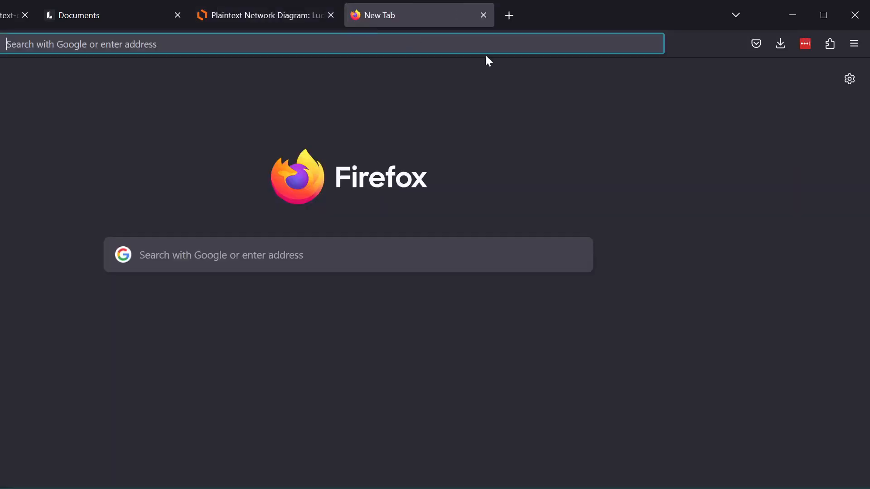
text(ht)
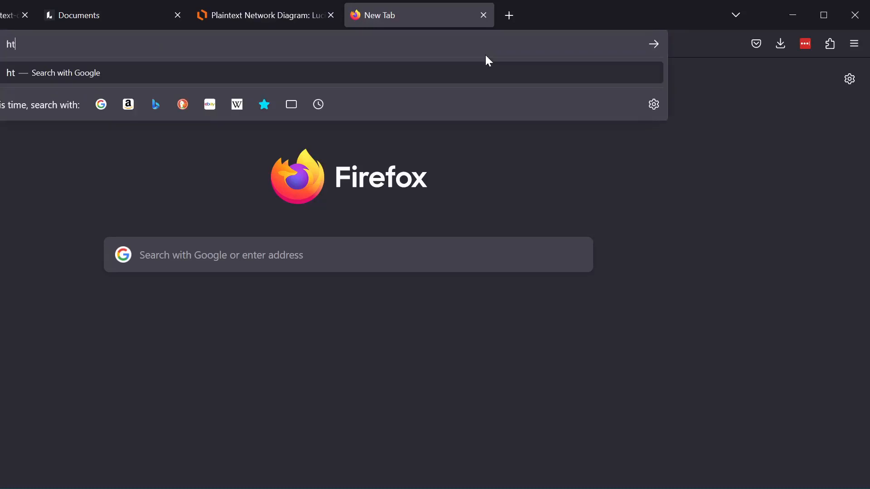
text(tp://10.0)
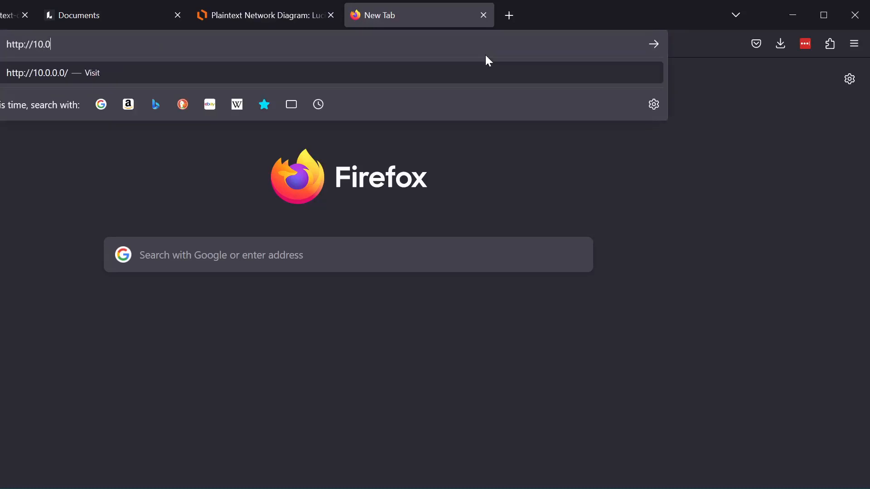
text(.10.150:3000)
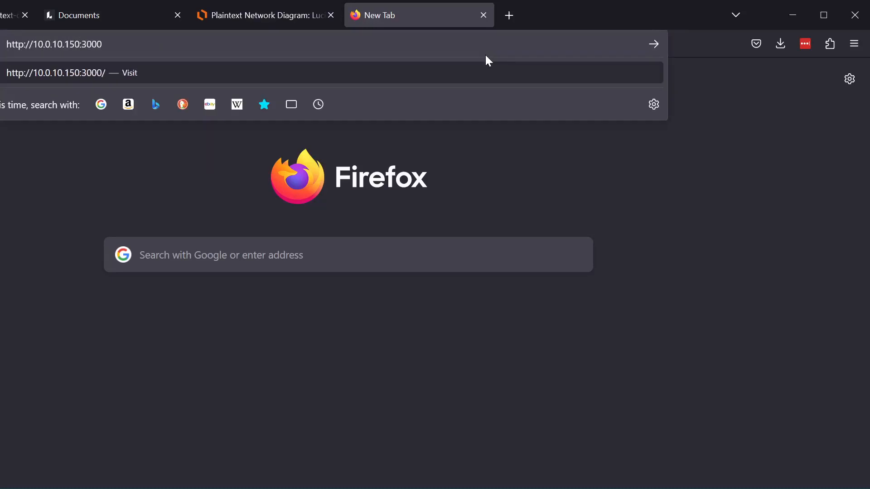
key(Return)
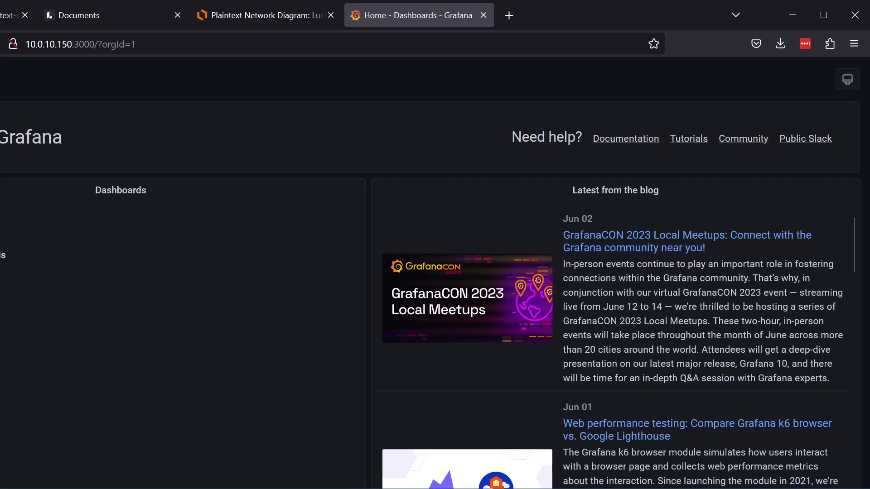
Switch to Wireshark, stop the Ethernet capture and go to the first captured packet
key(alt+Tab)
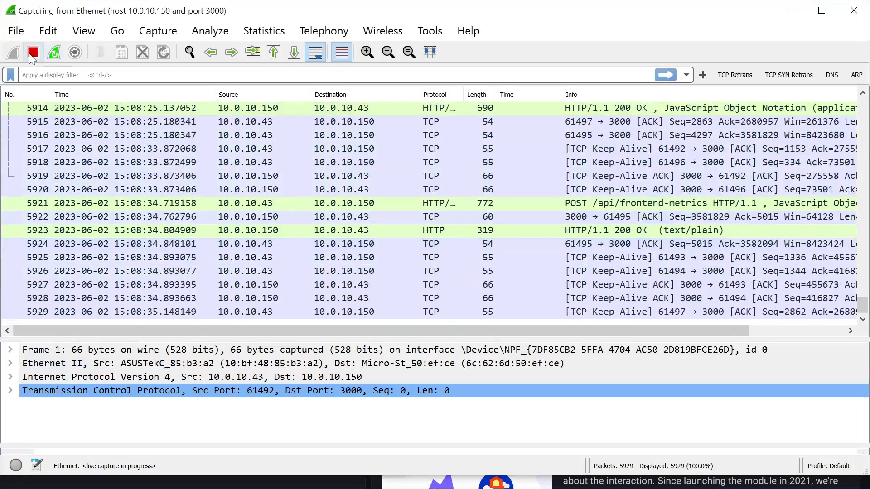
click(33, 52)
scroll(439, 274, up, 20)
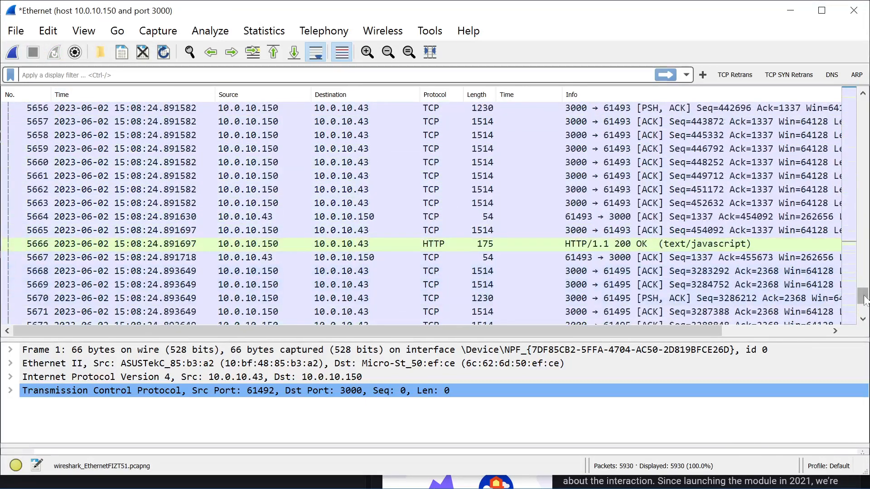
drag(862, 297, 862, 87)
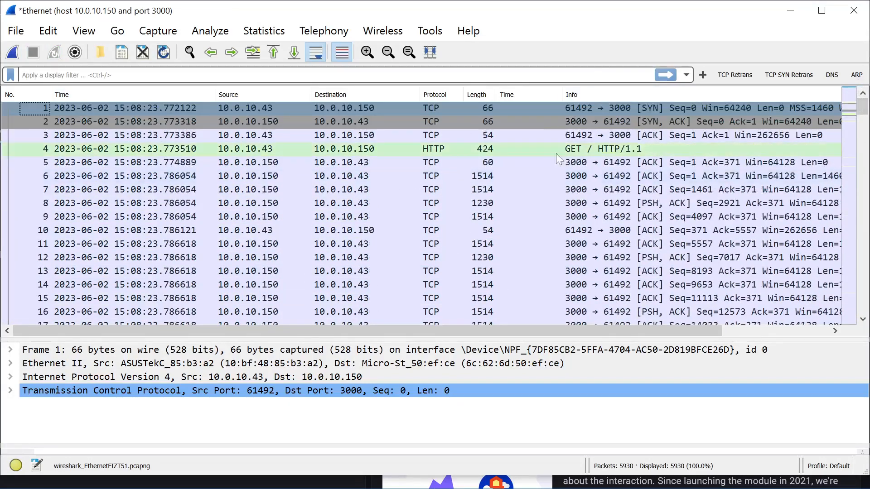
Examine the SYN, SYN-ACK and ACK packets of the opening TCP handshake with the web server
click(639, 121)
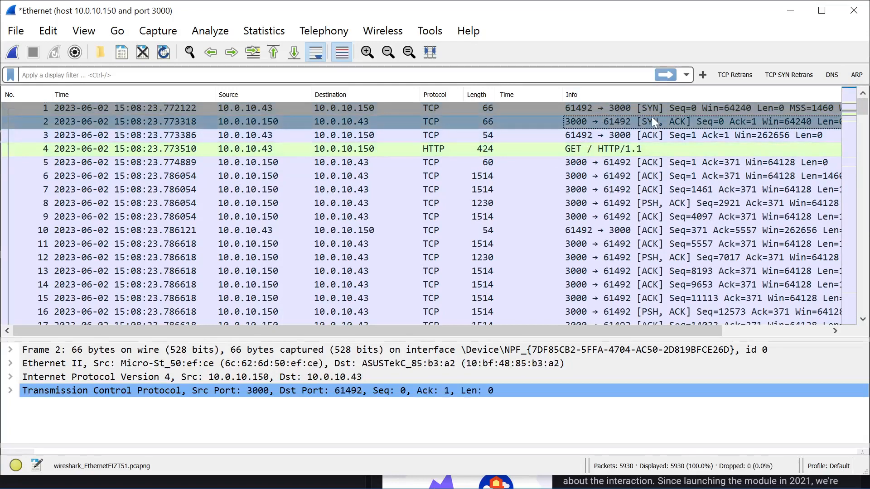
click(676, 107)
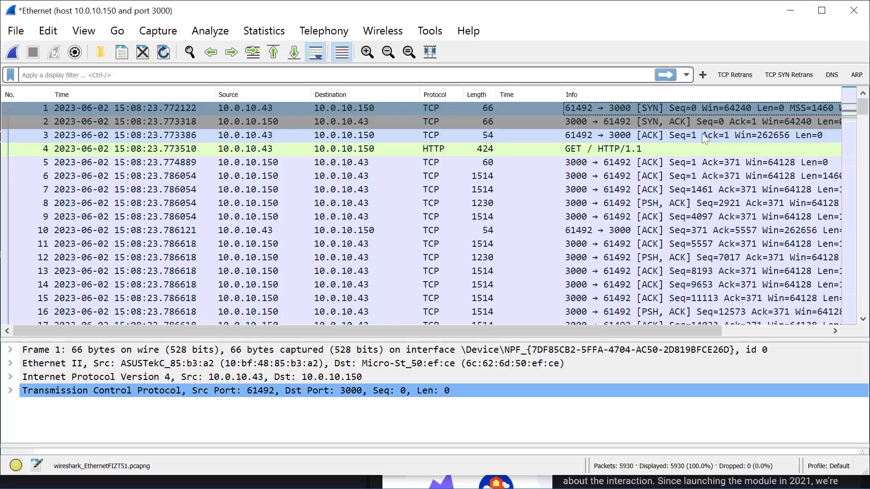
click(667, 122)
click(660, 135)
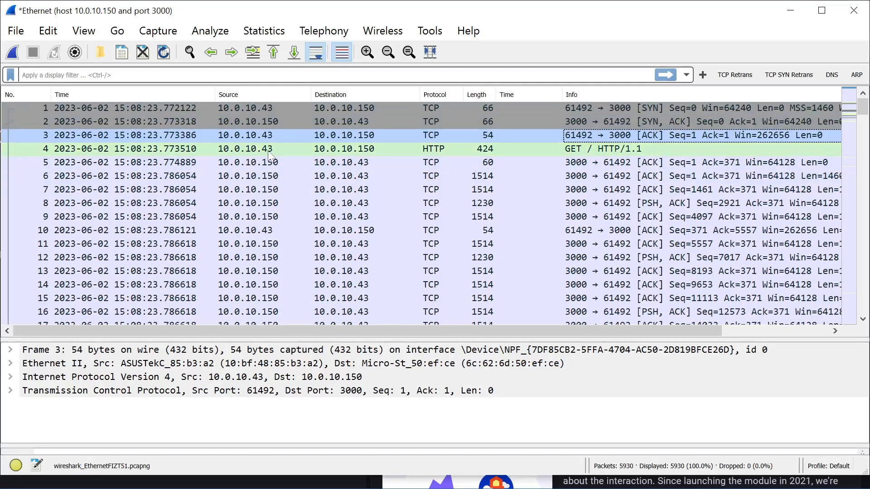
Enlarge the packet details area slightly and inspect the GET / HTTP/1.1 request and the server's following ACK
click(642, 150)
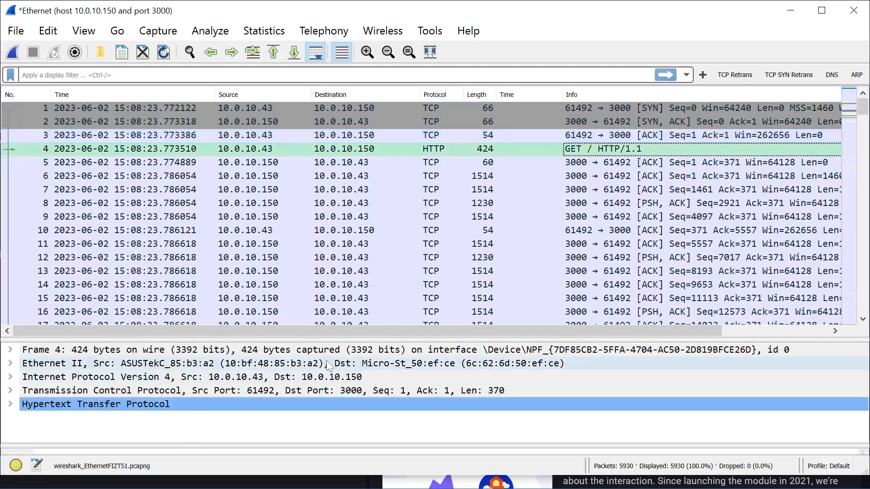
drag(327, 339, 327, 316)
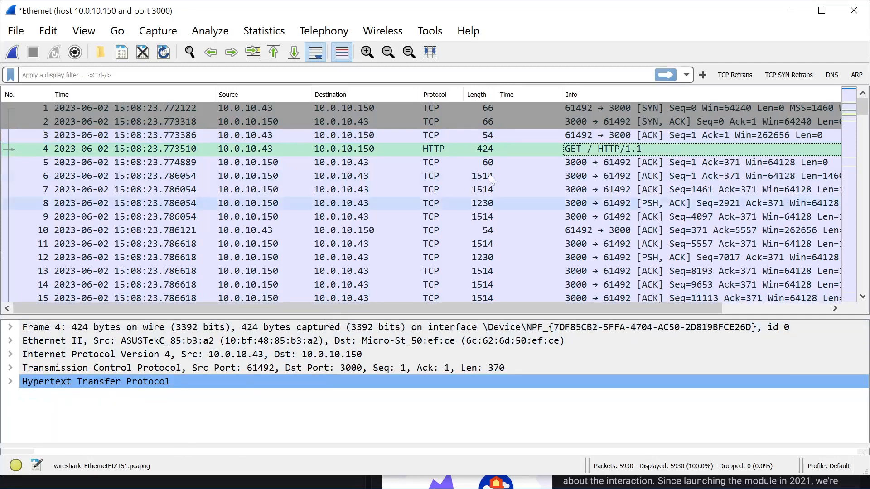
click(478, 162)
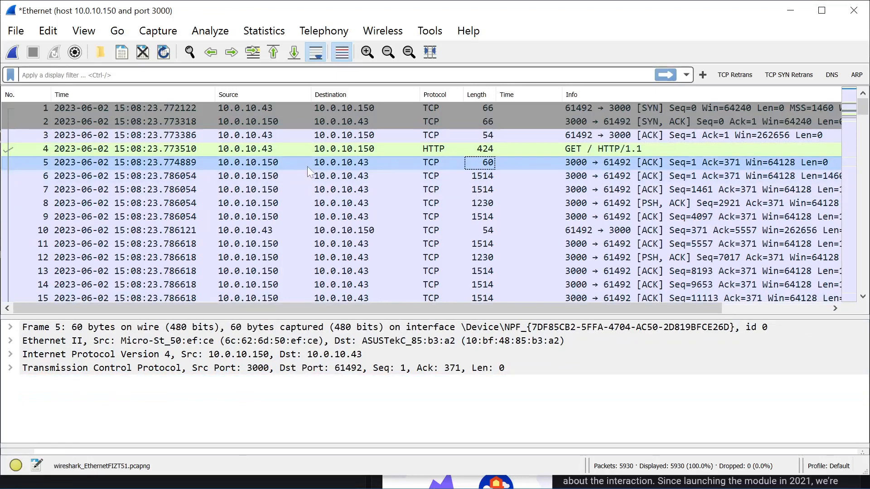
Browse the captured packets and compare the GET request in packet 4 with the server's acknowledgement in packet 5
scroll(656, 174, down, 17)
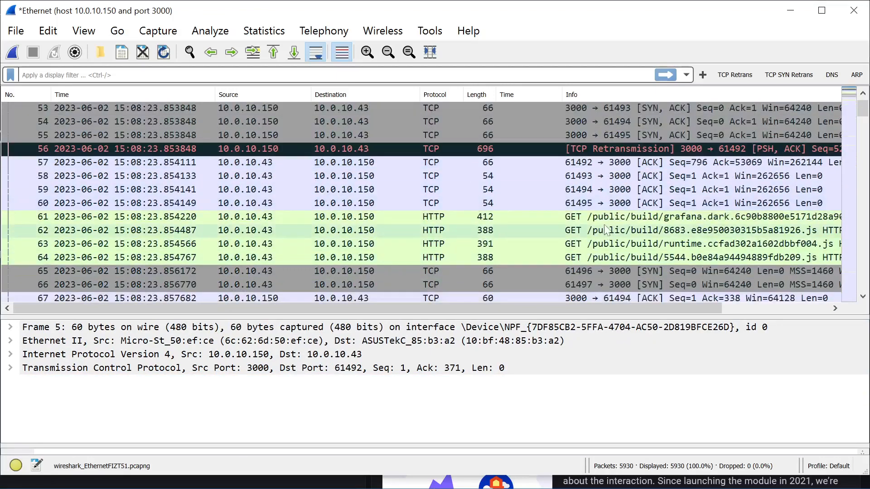
scroll(573, 226, down, 20)
scroll(573, 226, down, 20)
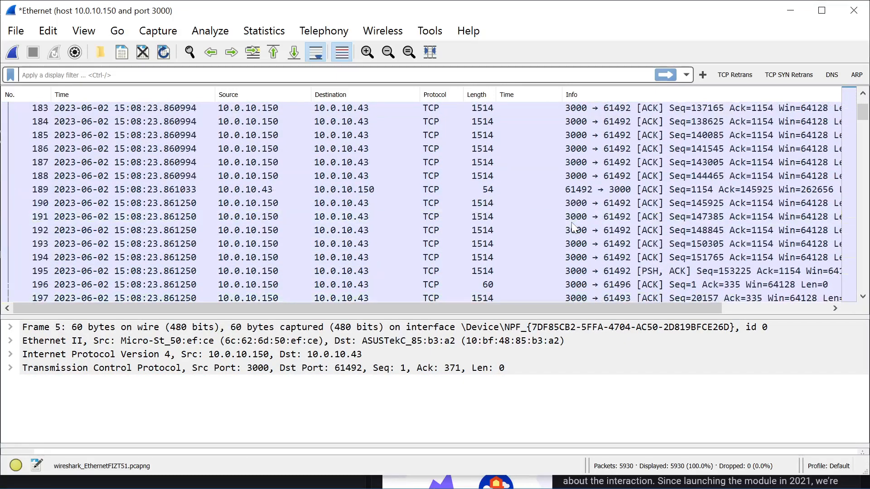
scroll(573, 226, up, 20)
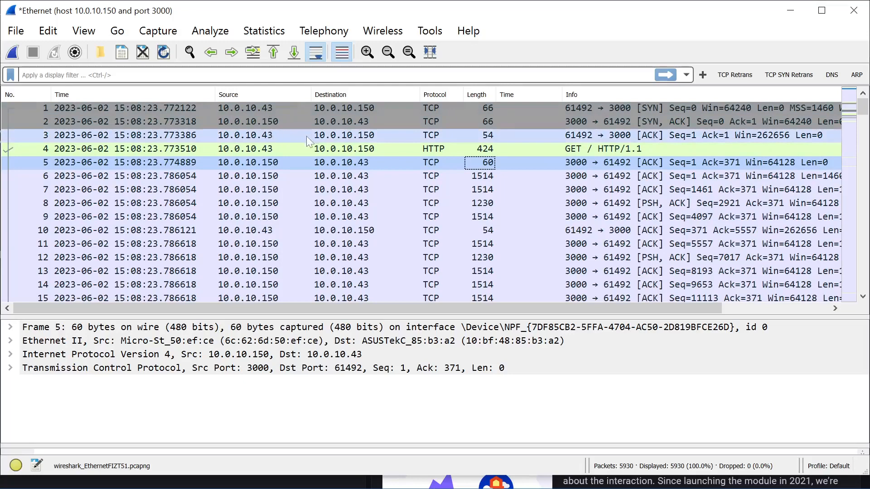
click(300, 149)
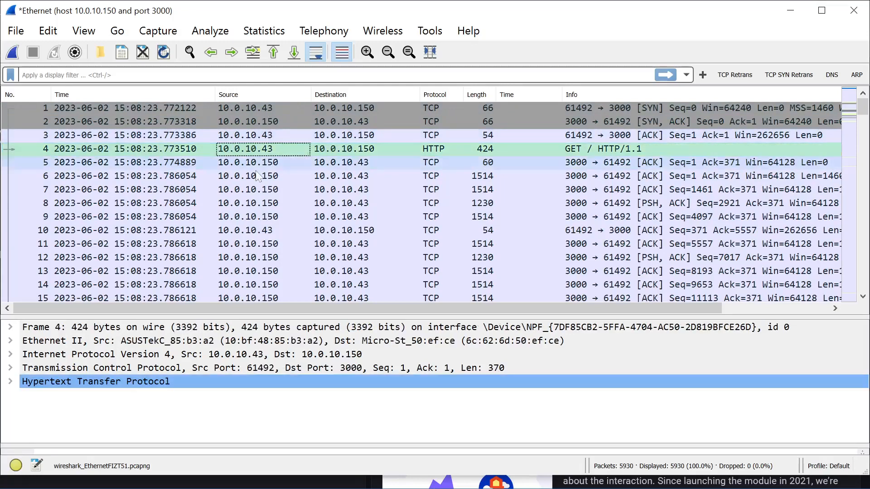
click(179, 165)
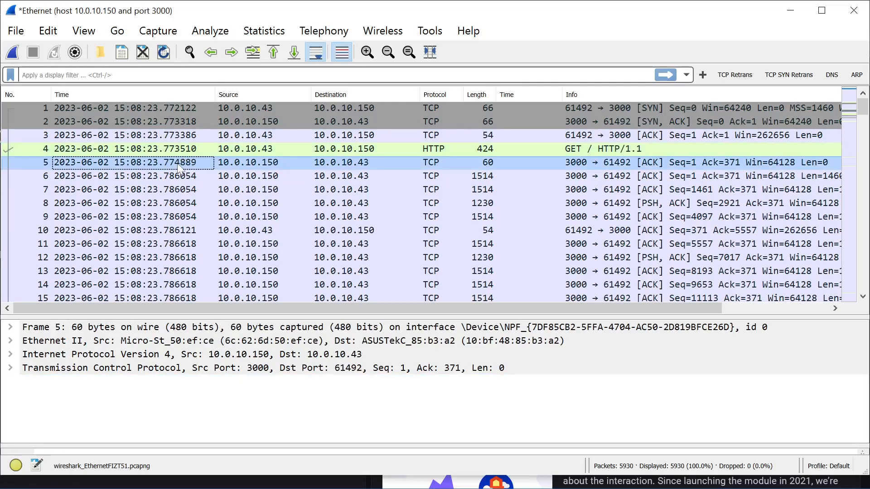
scroll(203, 227, down, 18)
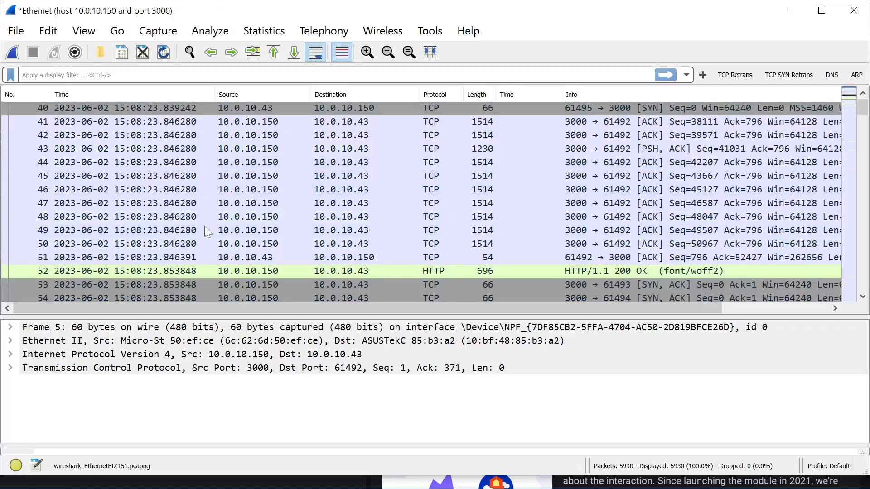
scroll(279, 219, up, 5)
scroll(279, 220, up, 13)
scroll(279, 219, down, 20)
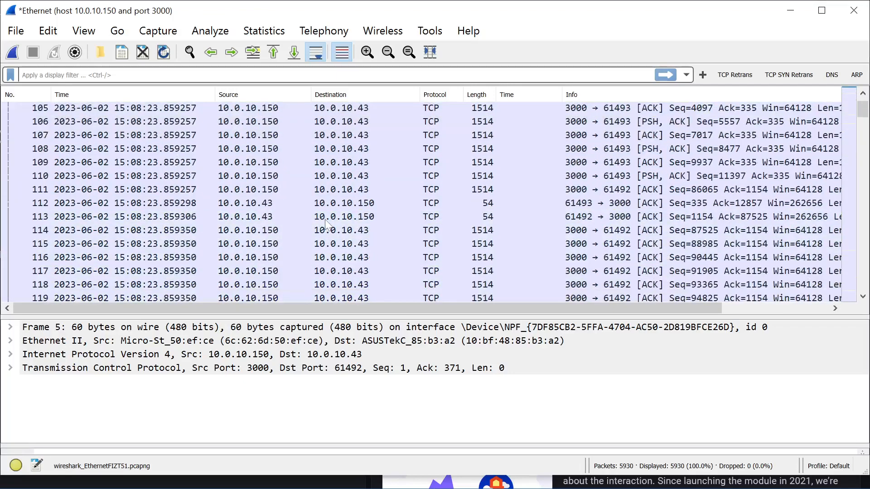
scroll(326, 223, up, 20)
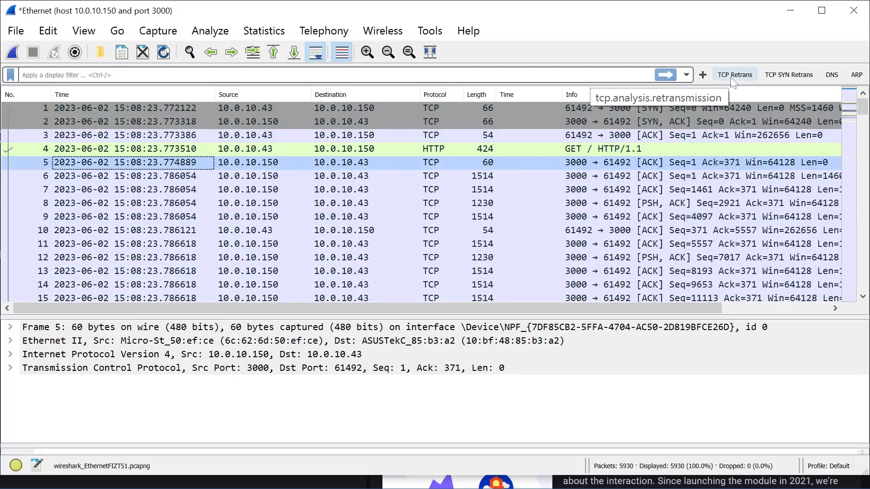
Filter the capture with tcp.analysis.retransmission, inspect the matching packet, and clear the display filter
click(732, 76)
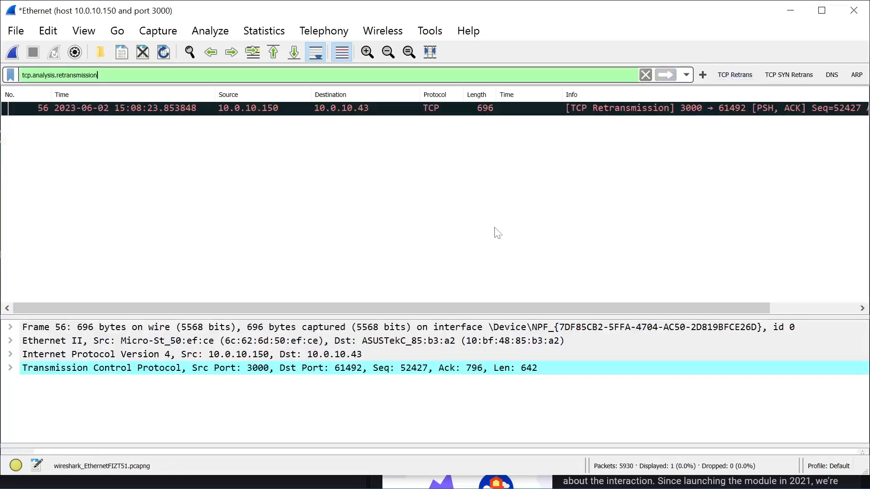
click(620, 113)
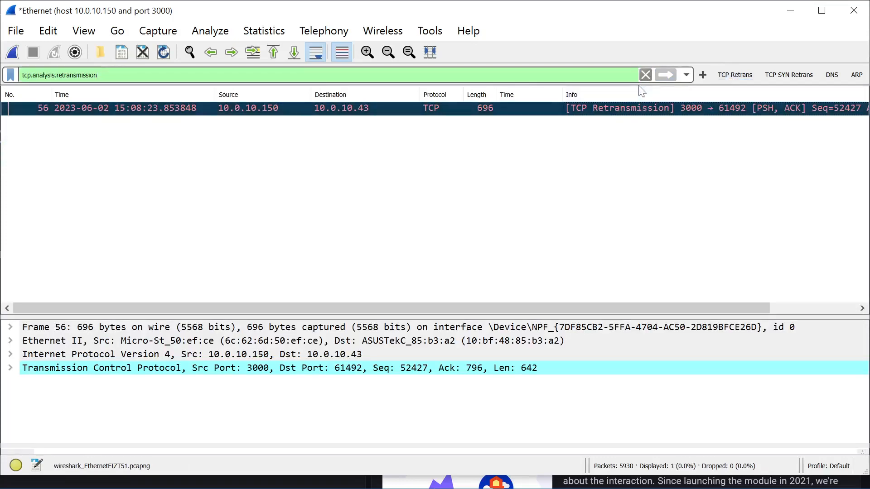
click(645, 75)
scroll(464, 189, up, 14)
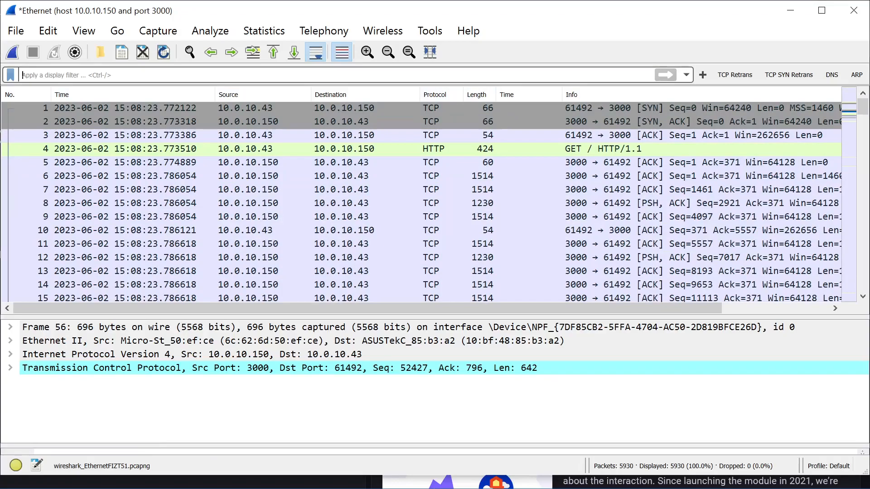
Switch to PowerShell and list the files in C:\scripts\plaintext with ls
key(alt+Tab)
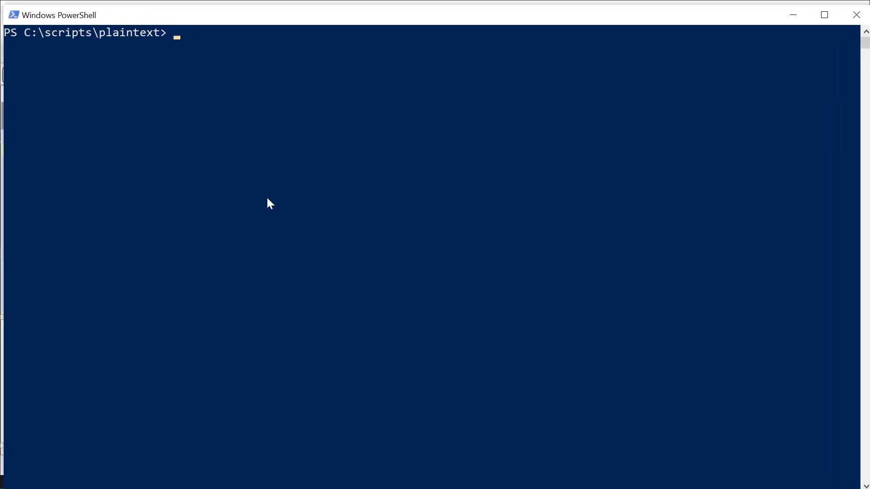
text(ls)
key(Return)
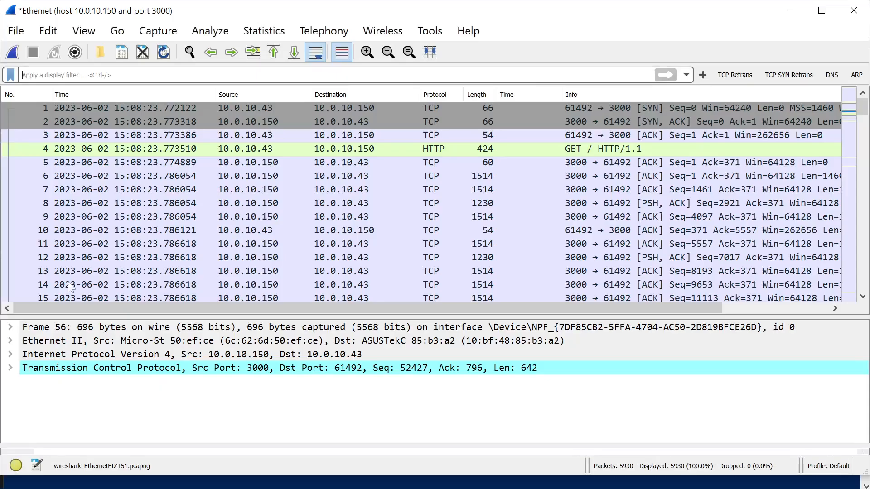
Close the current Wireshark capture without saving and start a new Ethernet capture with the same capture filter
click(146, 56)
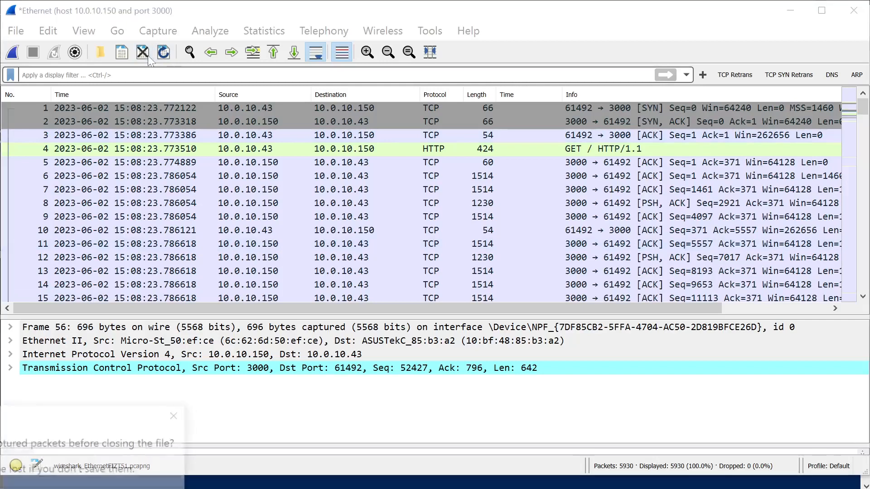
click(91, 488)
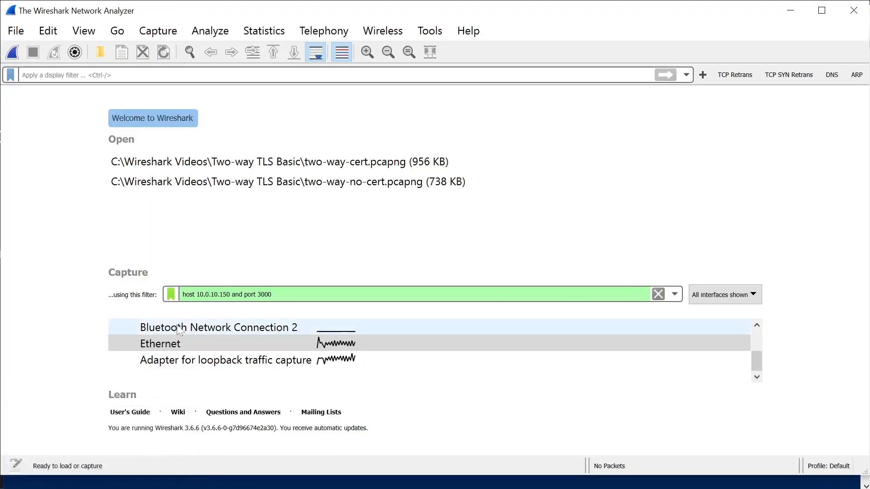
double_click(199, 344)
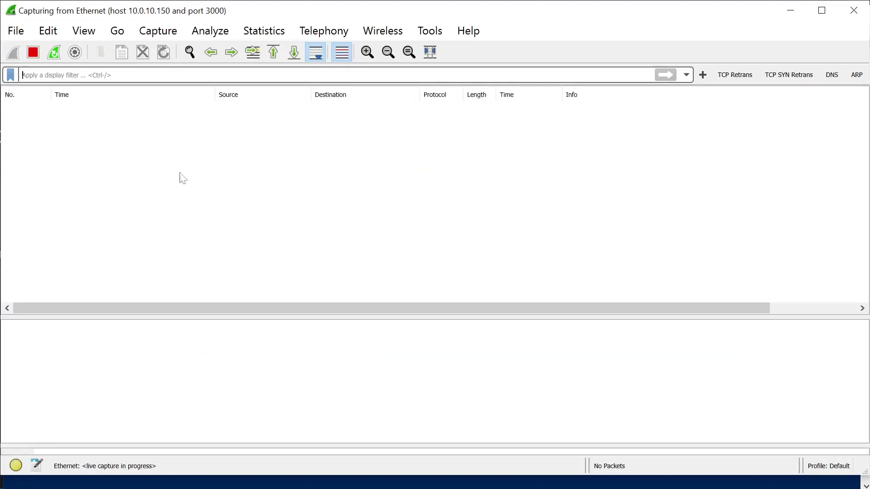
Switch to Firefox, close the Grafana tab and minimize the browser window
key(alt+Tab)
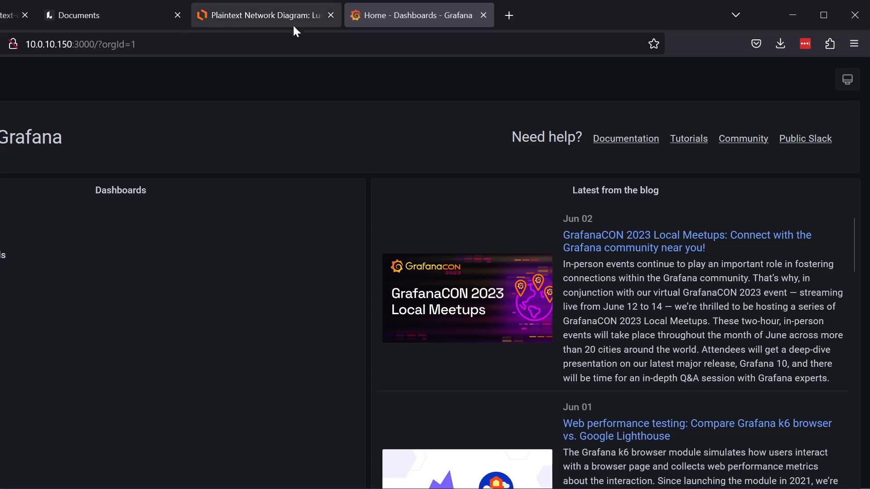
click(486, 15)
key(alt)
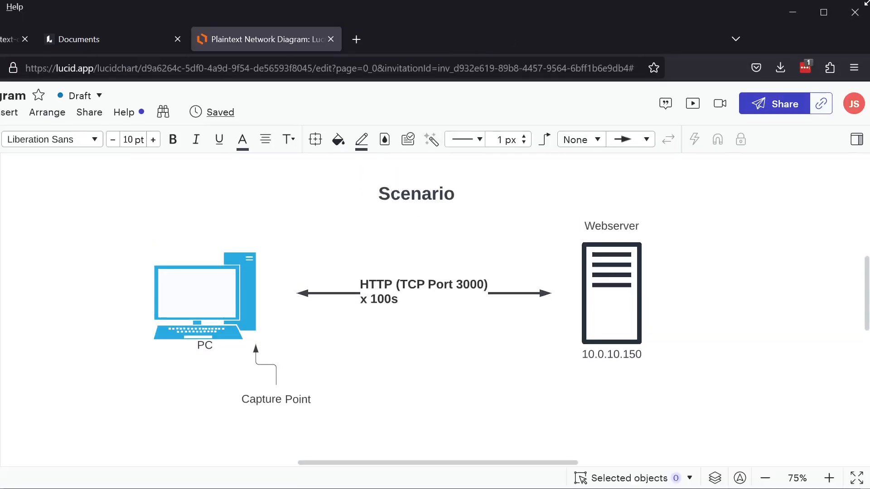
click(791, 20)
click(793, 15)
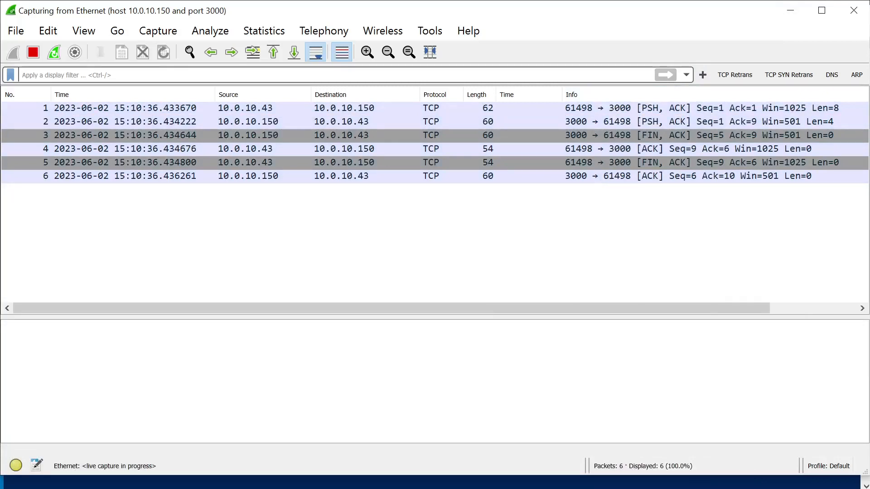
Switch to PowerShell and try to run the script with the command pythony http_test.py
key(alt+Tab)
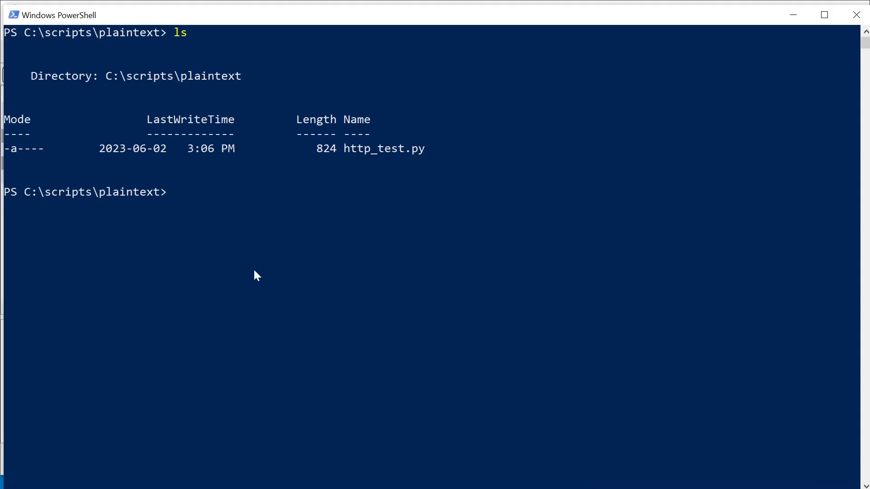
text(pythony http_ts)
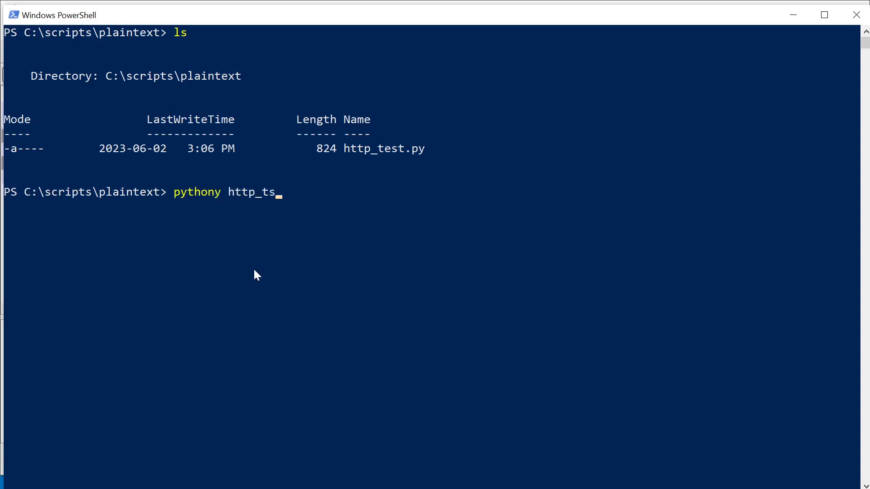
key(BackSpace)
text(est.py)
key(Return)
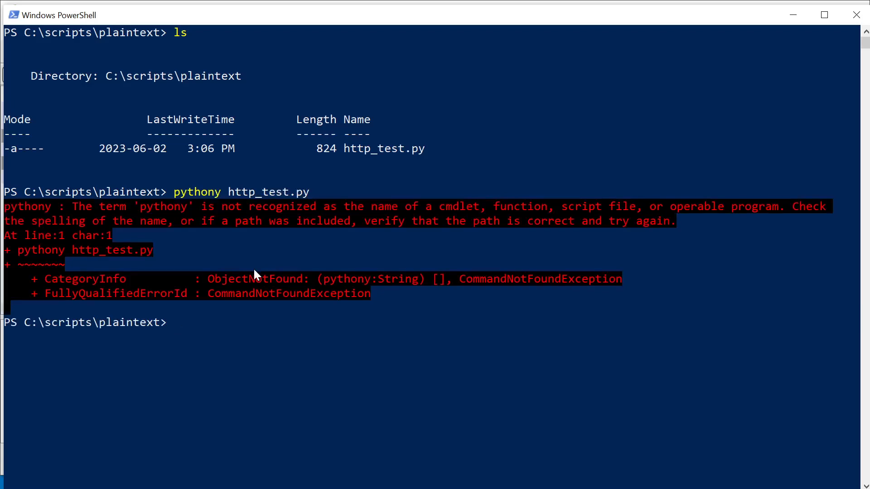
Correct the previous command to python http_test.py and run it
key(Up)
key(Left)
key(Left)
key(Left)
key(Left)
key(Left)
key(Left)
key(Left)
key(Left)
key(Left)
key(Left)
key(Left)
key(Left)
key(Left)
key(BackSpace)
key(Return)
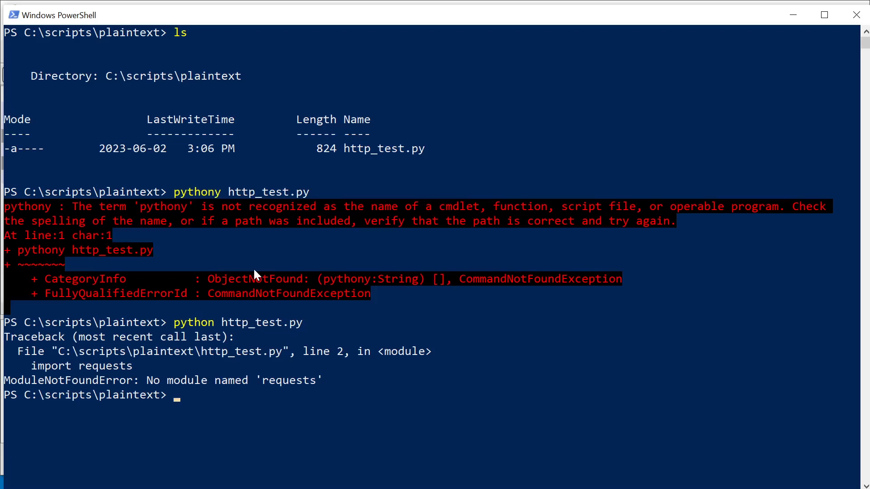
Try to install the missing module with pip install requests, and clear the console
text(pip install requests)
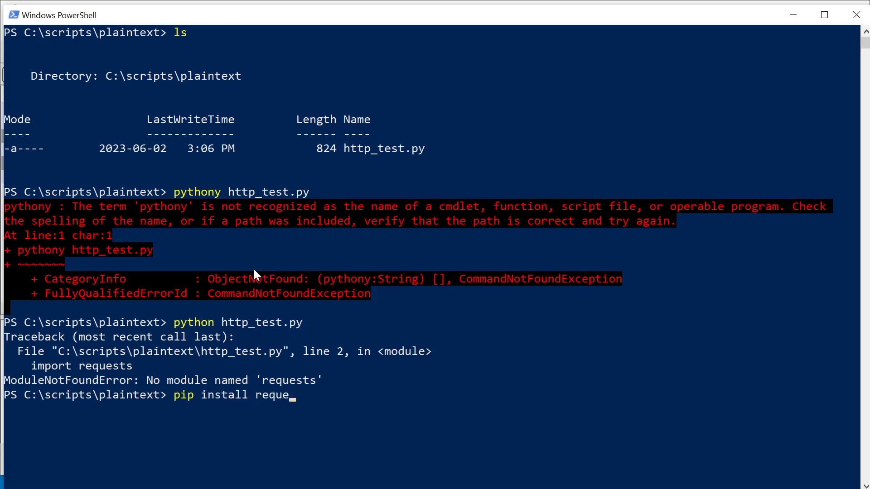
key(Return)
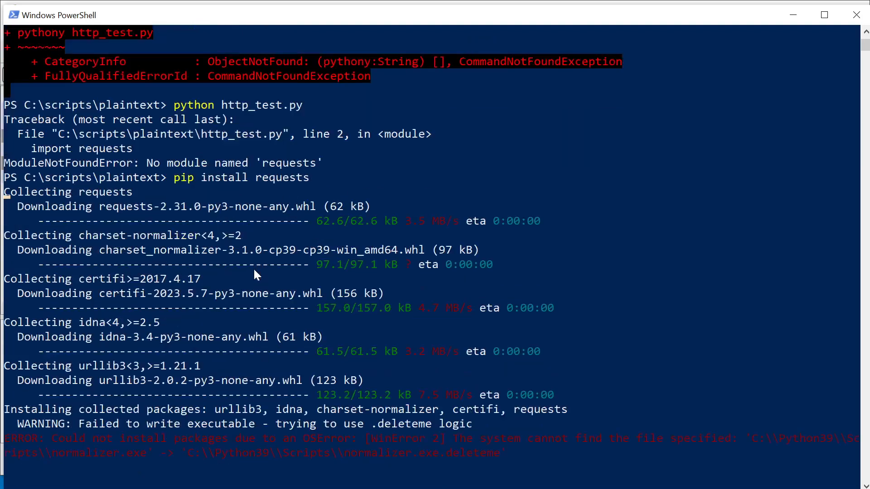
key(Return)
text(clear)
key(Return)
key(Return)
Try running python http_test.py again from the command history
key(Up)
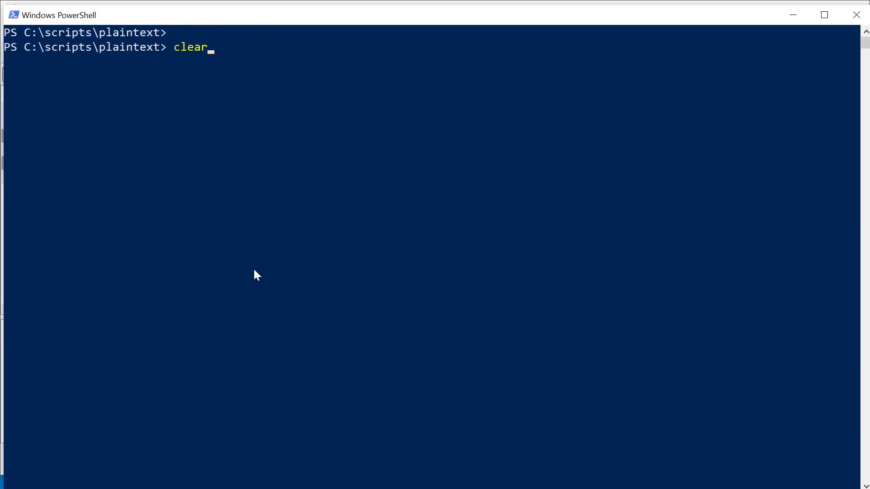
key(Up)
key(Up)
key(Return)
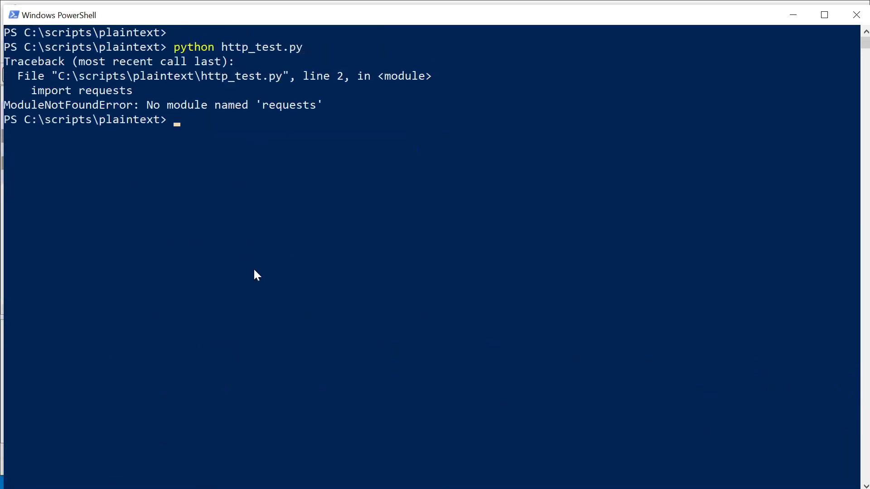
Install the missing module with pip3 install requests and clear the console with cls
key(Return)
text(pip3 install requests)
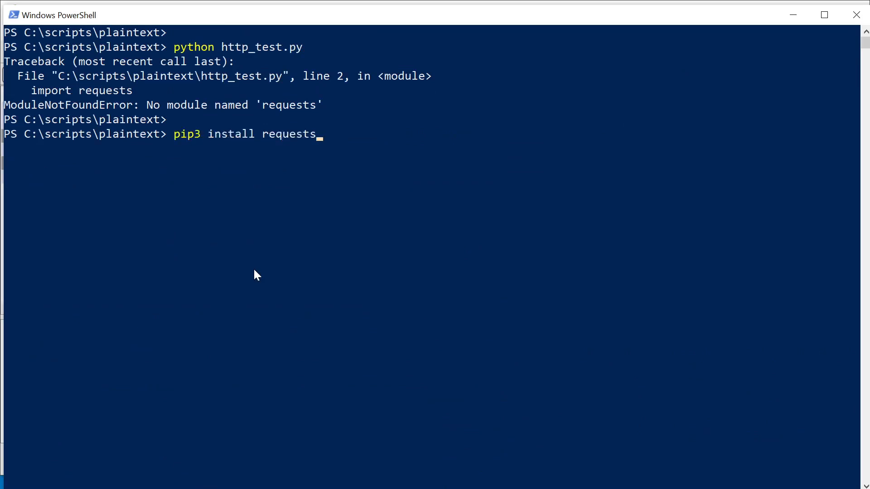
key(Return)
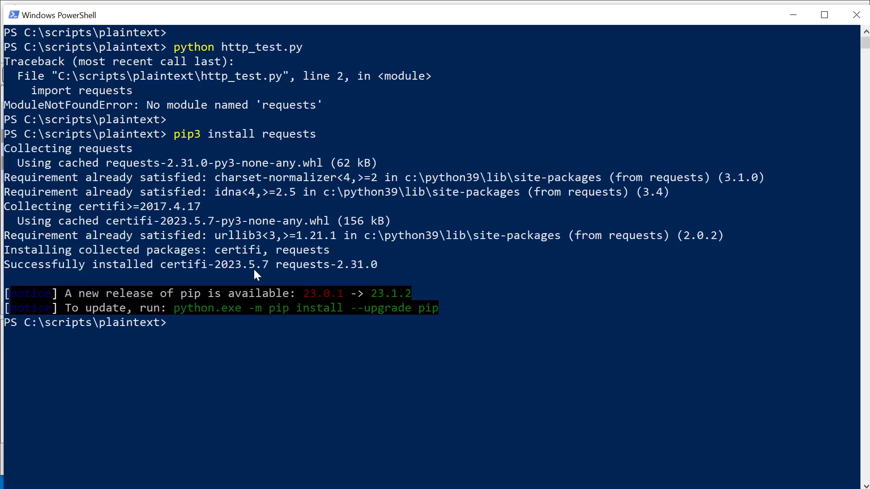
key(Return)
key(Return)
text(cls)
key(Return)
Run python http_test.py against destination IP 10.0.10.150, port 3000, at a rate of 1 request per second
key(Up)
key(Up)
key(Up)
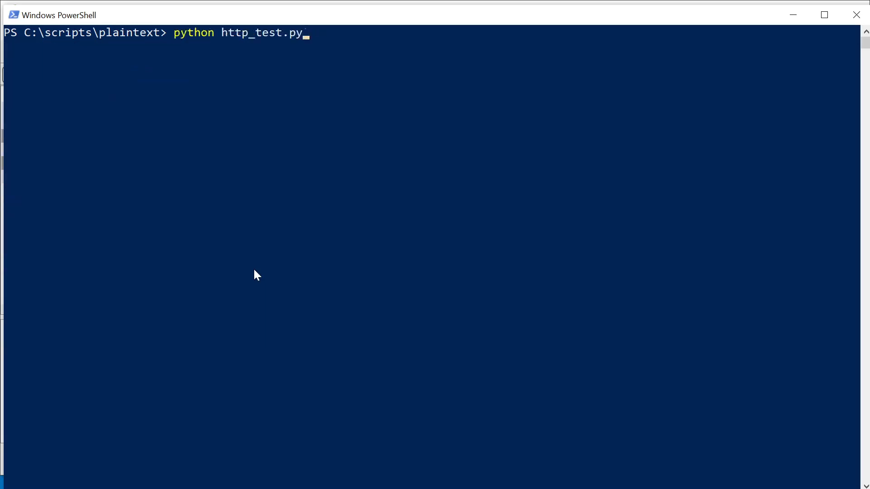
key(Return)
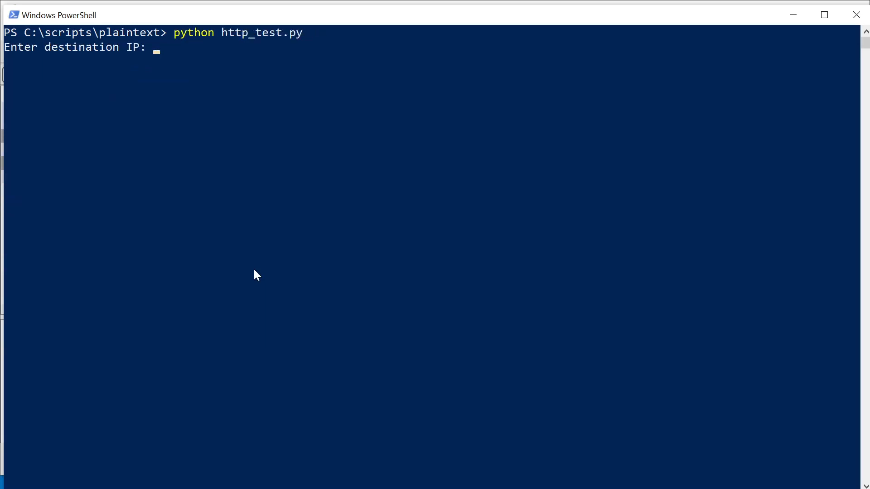
text(10.0.10.150)
key(Return)
text(3000)
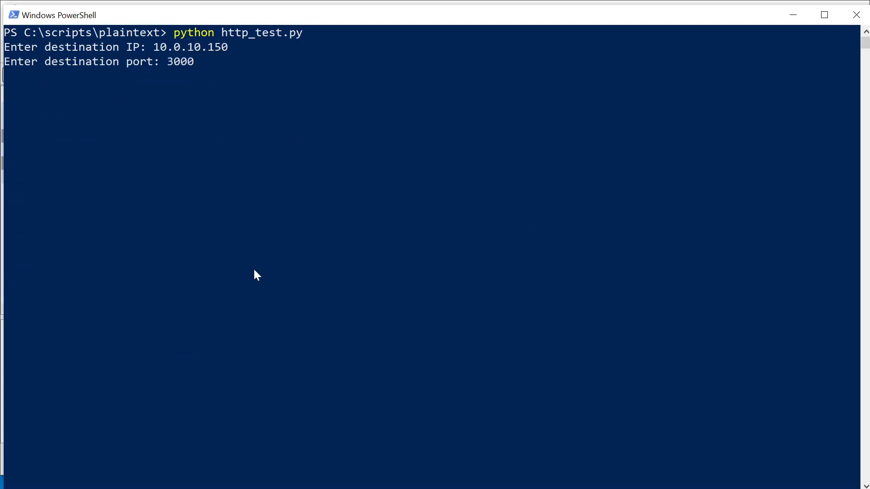
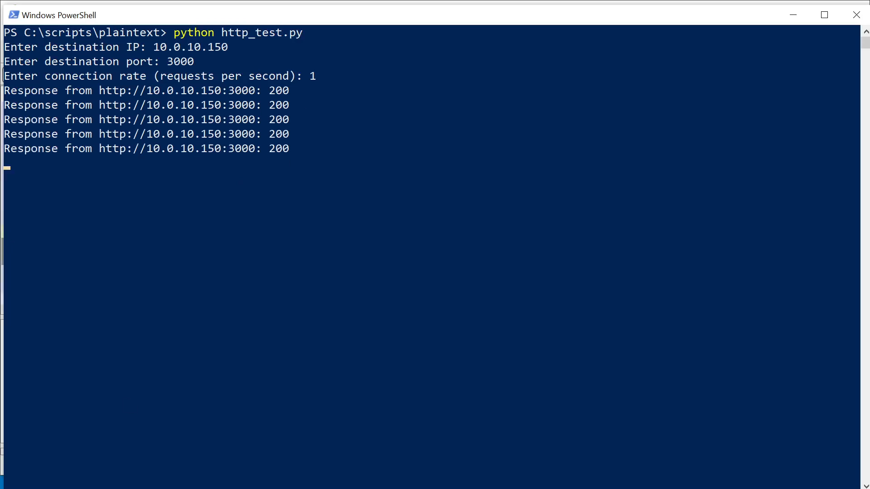
Switch to Wireshark and examine the live packets exchanged with 10.0.10.150, including the HTTP requests and responses
key(alt+Tab)
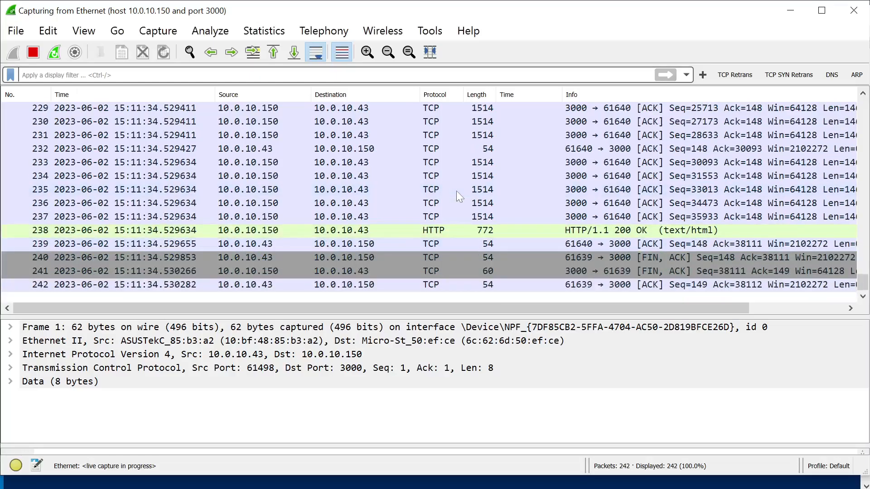
scroll(456, 191, up, 20)
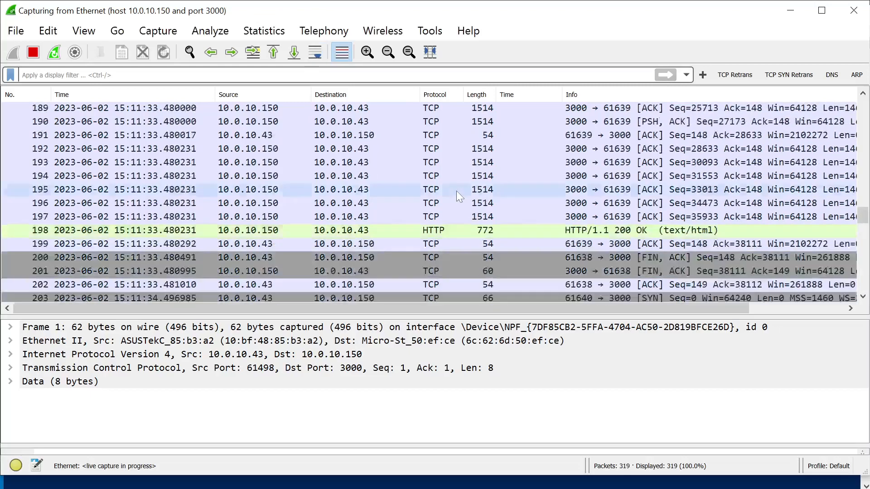
scroll(456, 192, down, 20)
scroll(455, 191, down, 20)
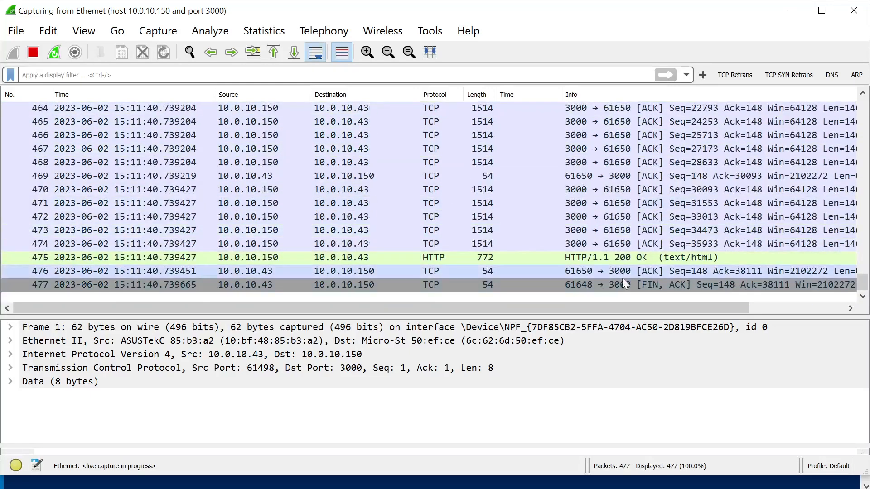
scroll(625, 284, up, 1)
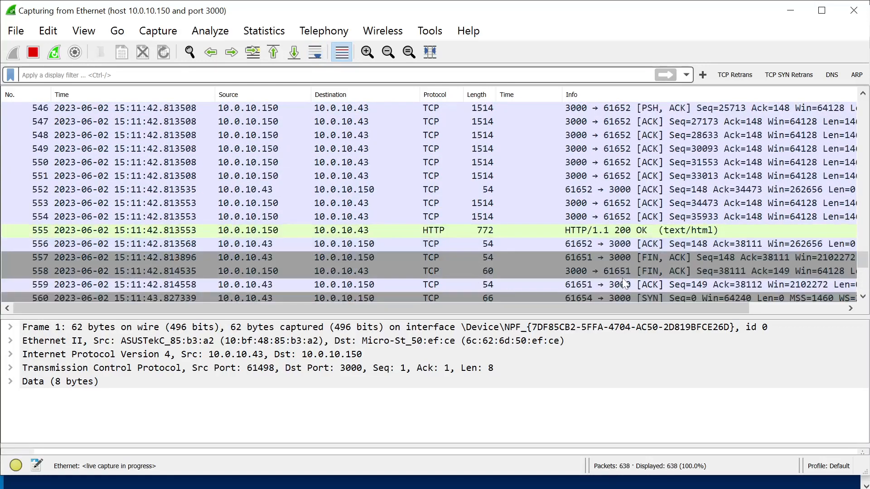
scroll(625, 284, down, 20)
scroll(626, 284, up, 1)
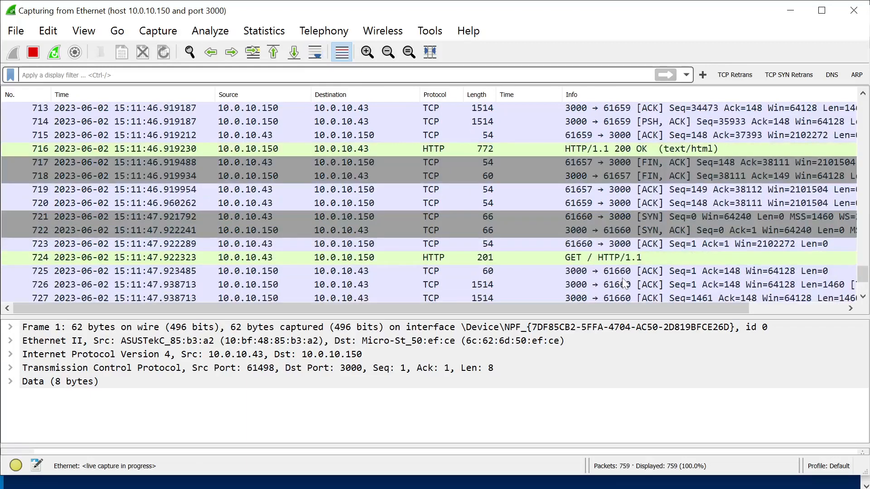
scroll(601, 233, down, 20)
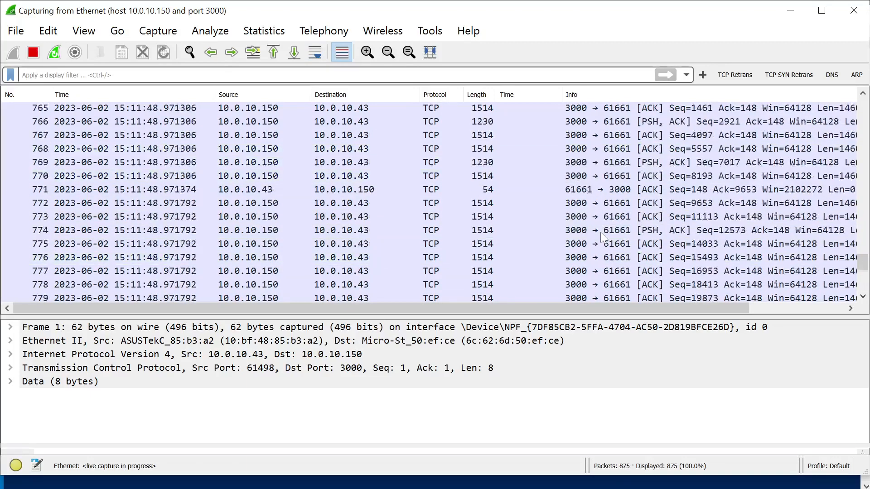
scroll(601, 233, down, 1)
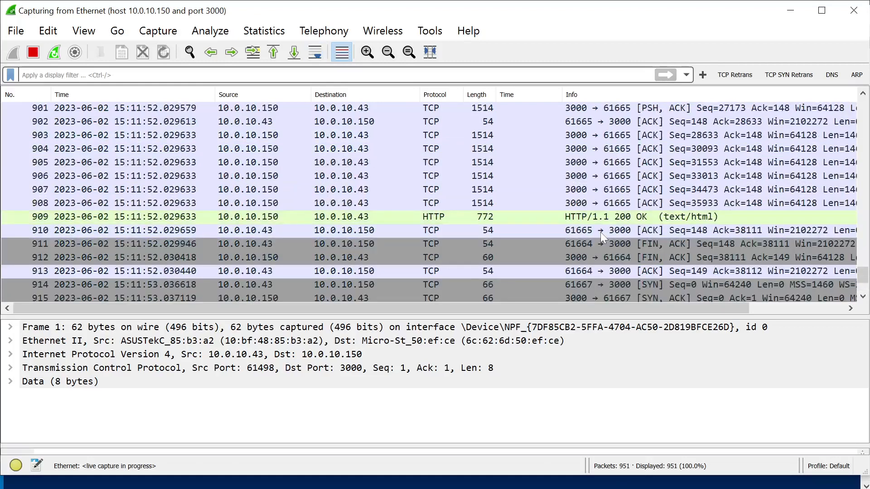
scroll(600, 232, down, 15)
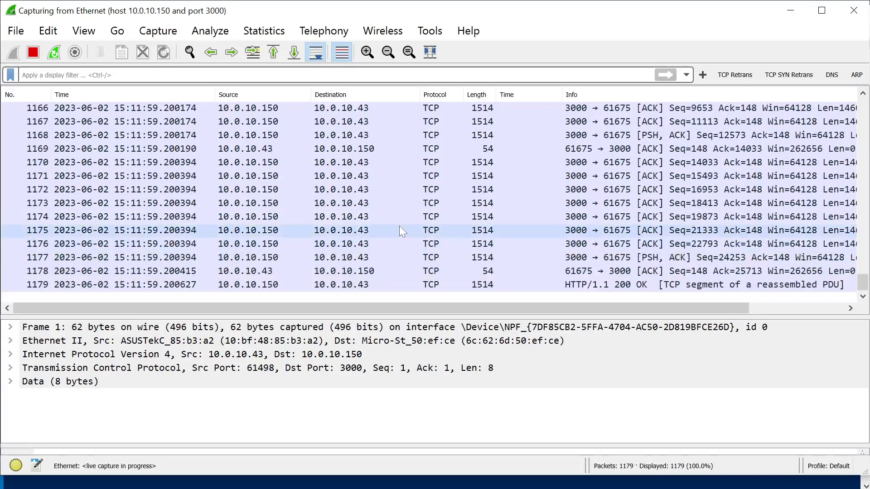
Stop the capture and inspect handshake packets 1232 (SYN) and 1234 (ACK) just before the GET request
click(33, 52)
scroll(499, 248, down, 12)
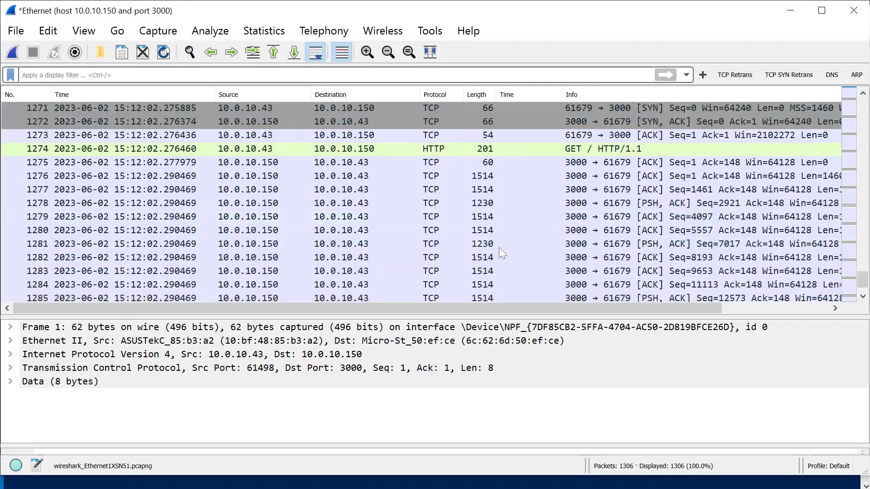
scroll(499, 248, up, 20)
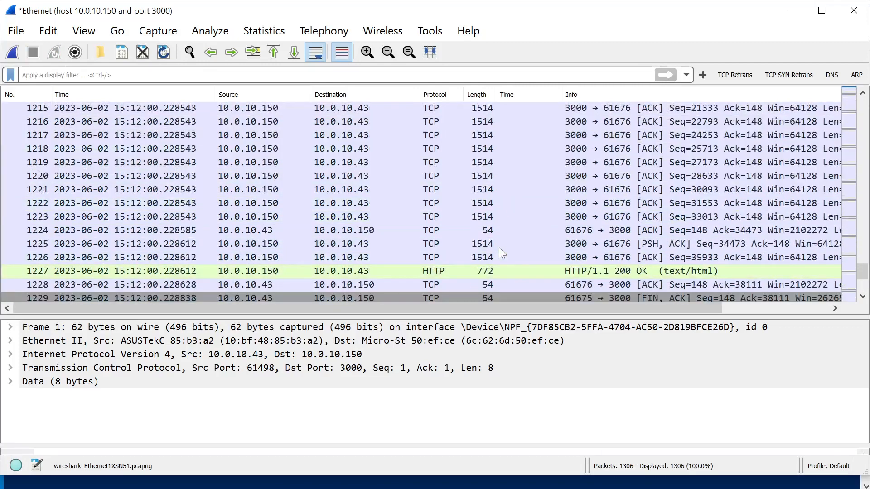
scroll(499, 247, down, 4)
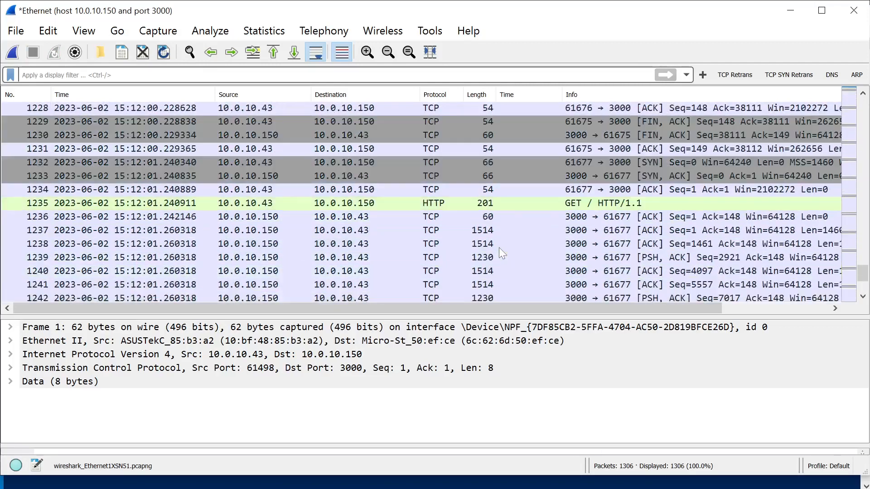
click(489, 162)
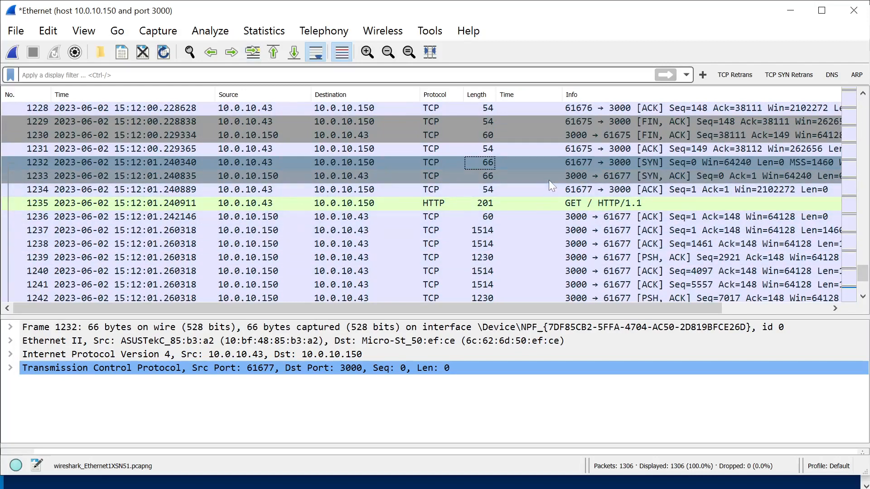
click(557, 191)
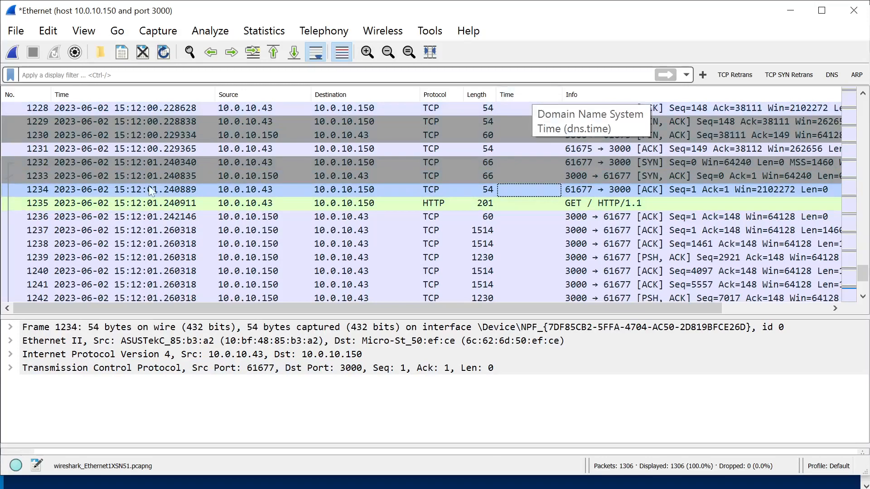
Hide the dns.time Time column from the packet list
right_click(526, 94)
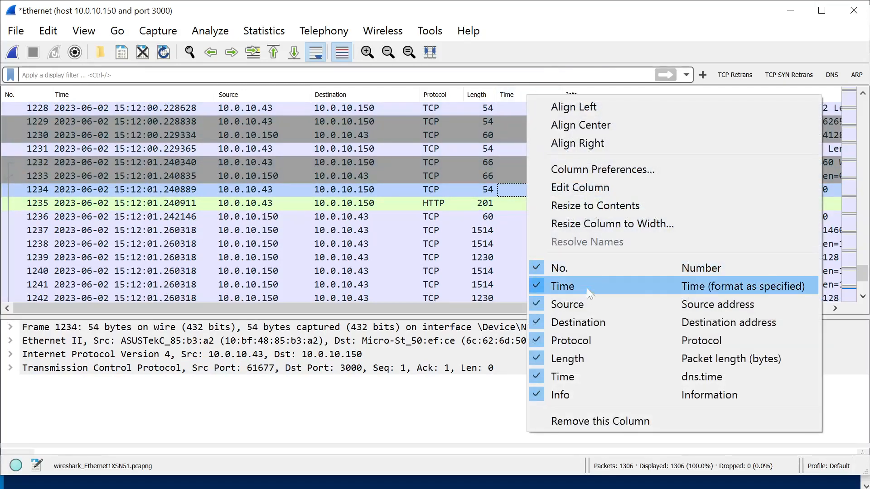
click(601, 380)
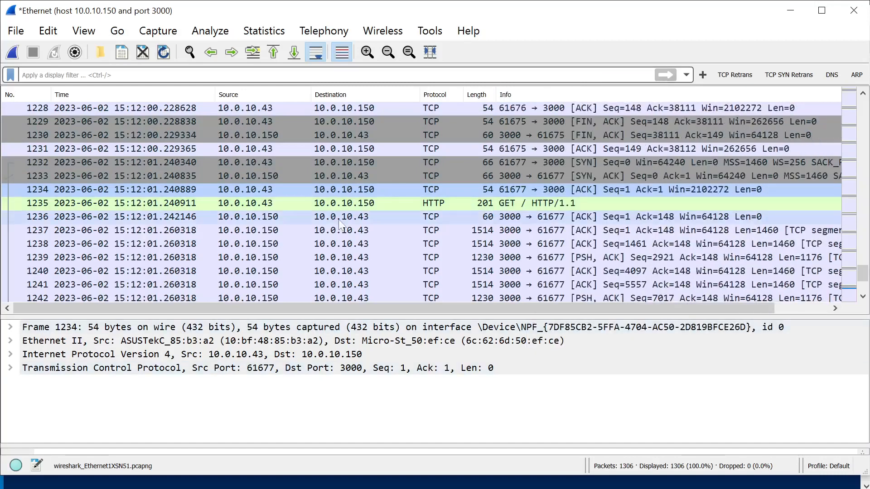
Add packet 1233's "Time delta from previous displayed frame" field as a packet list column and narrow that column
click(198, 167)
click(197, 179)
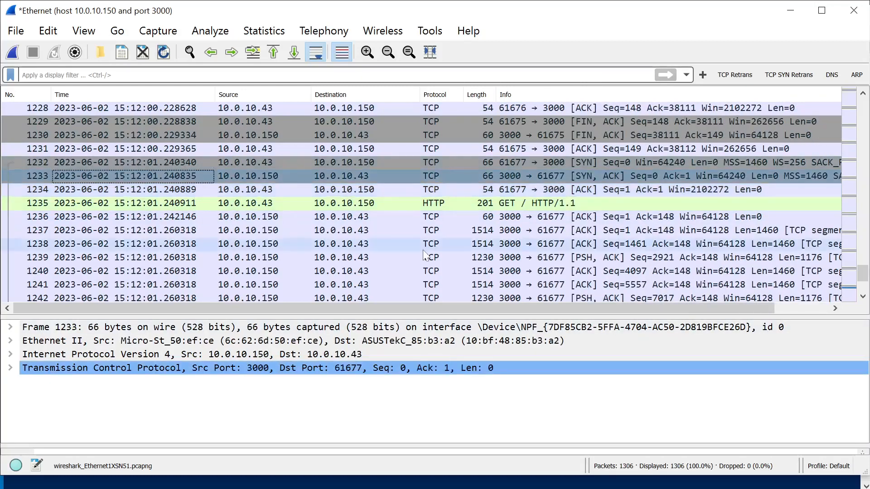
click(10, 327)
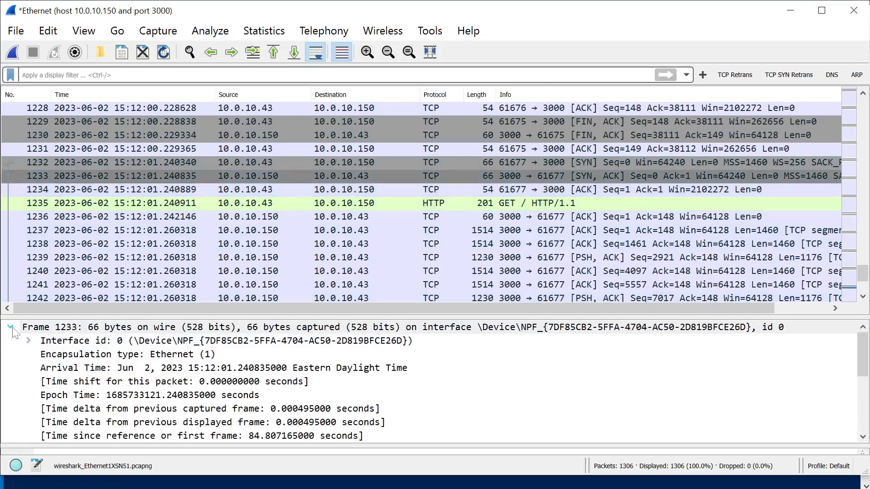
click(149, 410)
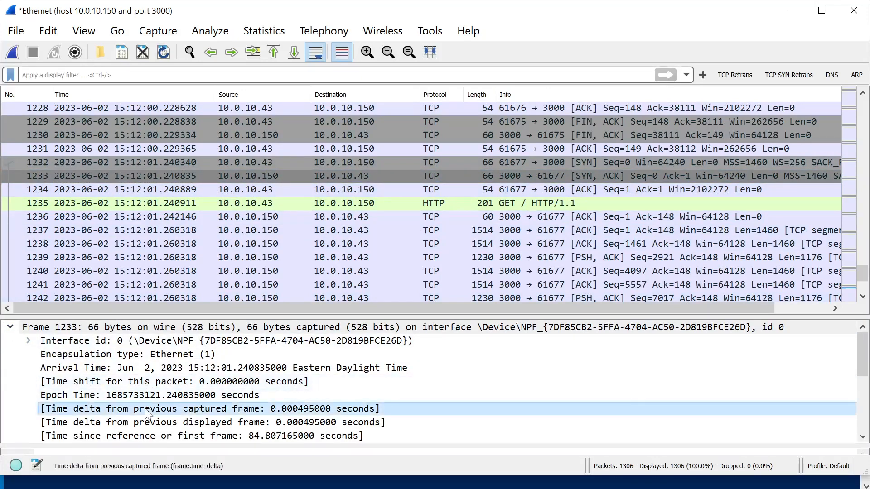
drag(860, 363, 860, 374)
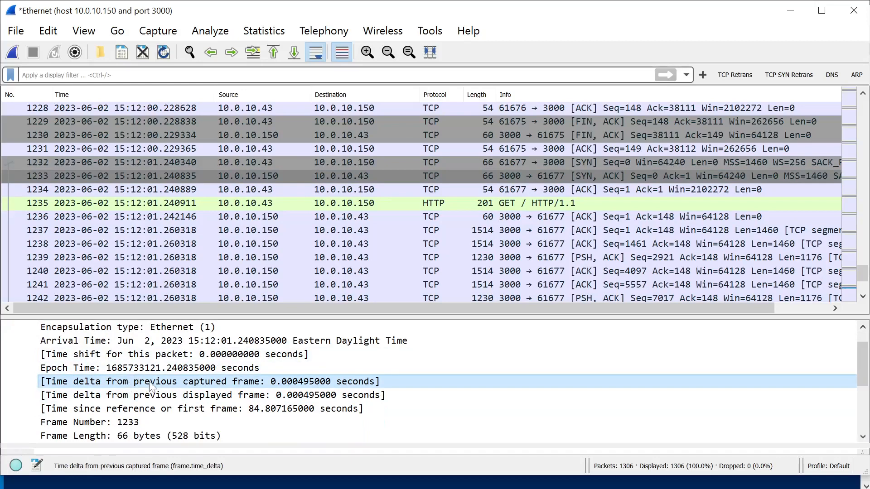
click(258, 397)
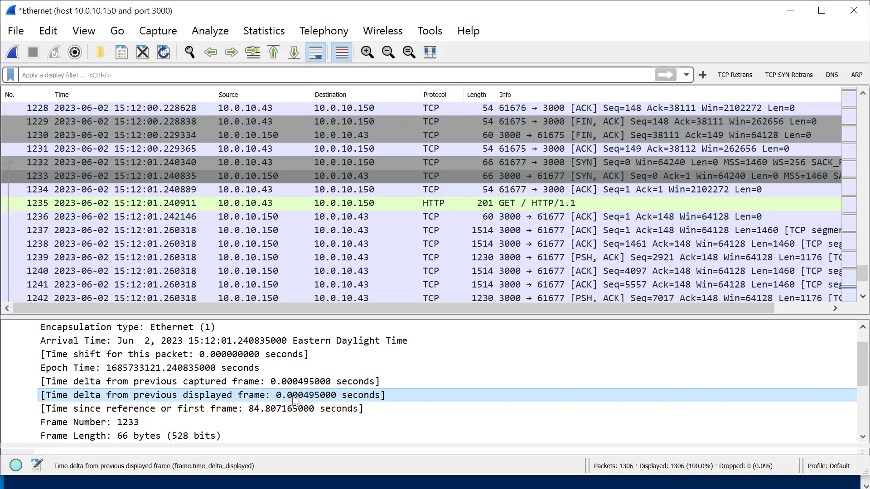
right_click(293, 395)
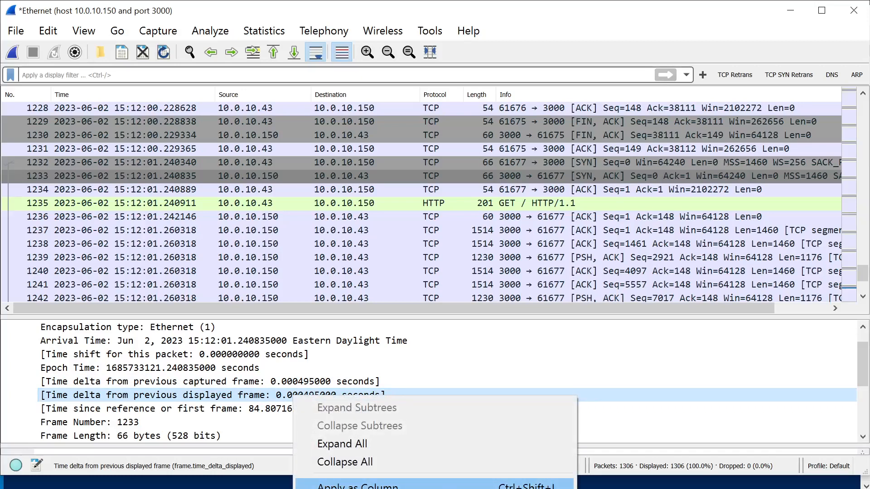
click(449, 484)
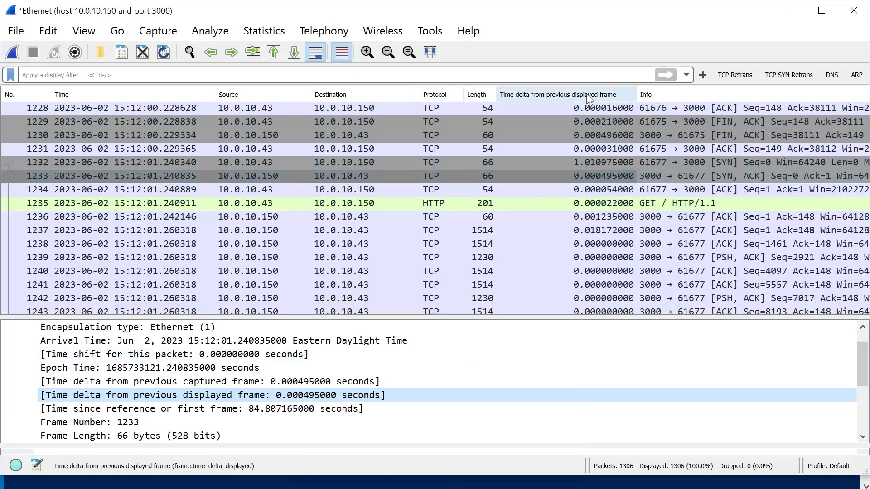
drag(636, 94, 572, 90)
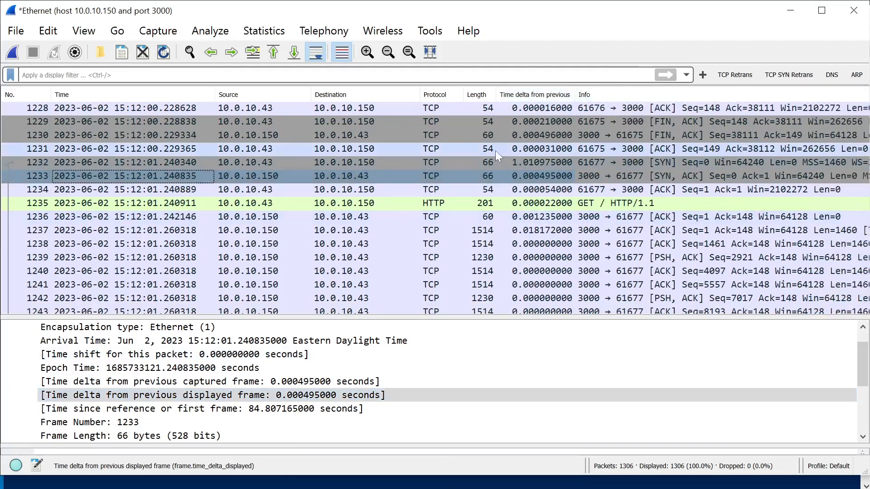
Examine the delta times of handshake packets 1232 to 1234 and the GET request in packet 1235
click(487, 163)
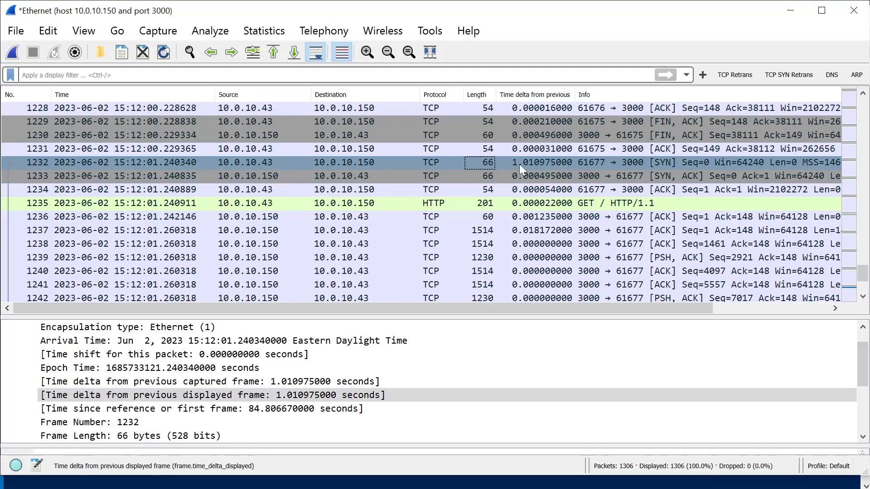
click(526, 177)
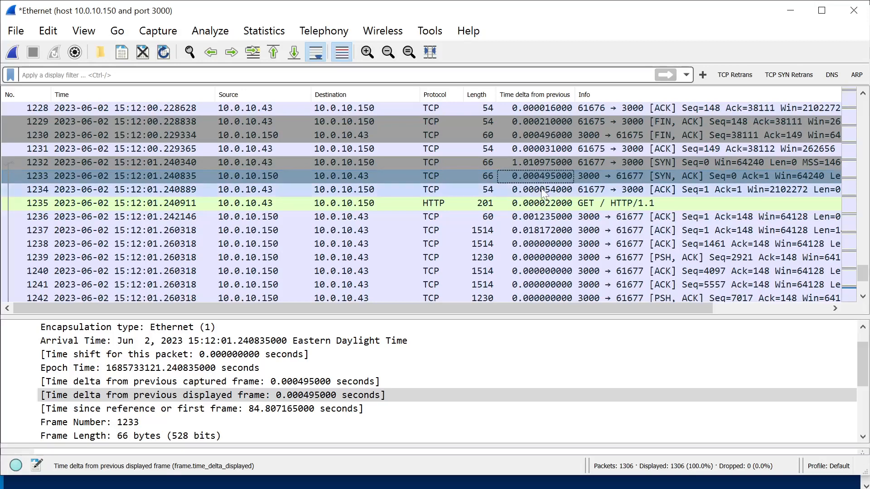
click(544, 192)
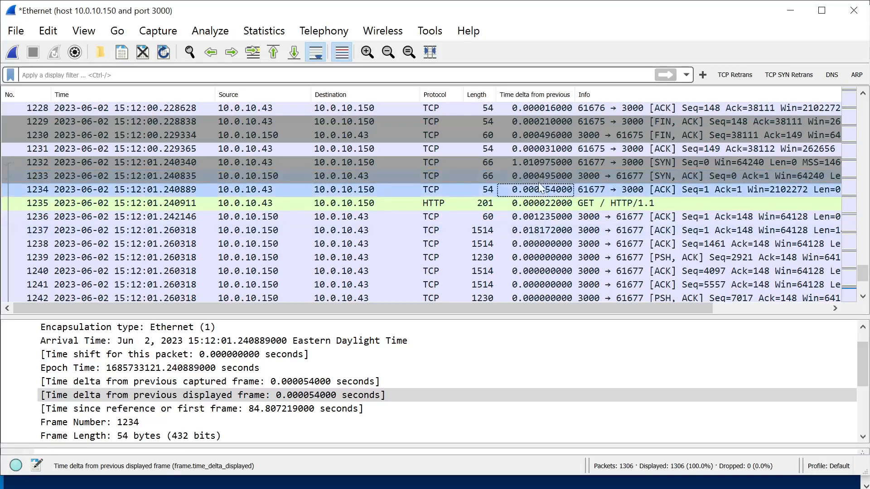
click(544, 204)
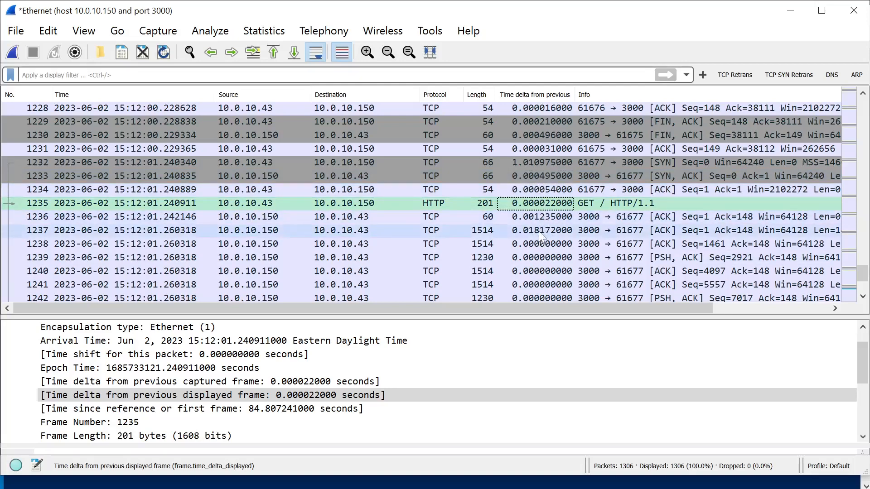
Compare the delta times of the GET request, the server's ACK in packet 1236 and the response data from packet 1237 onward
click(545, 218)
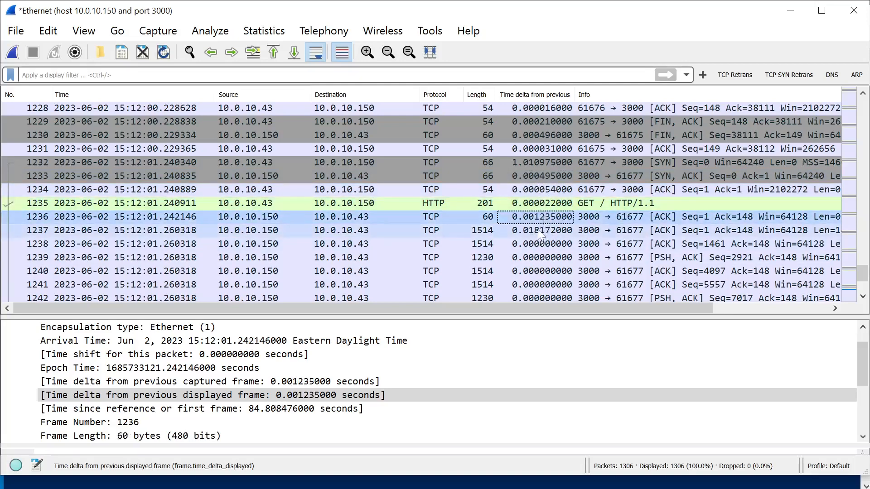
click(540, 232)
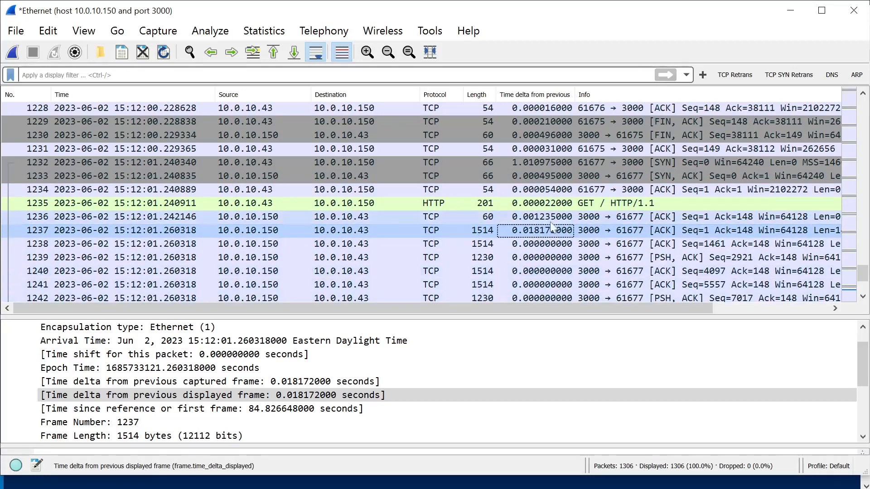
click(560, 204)
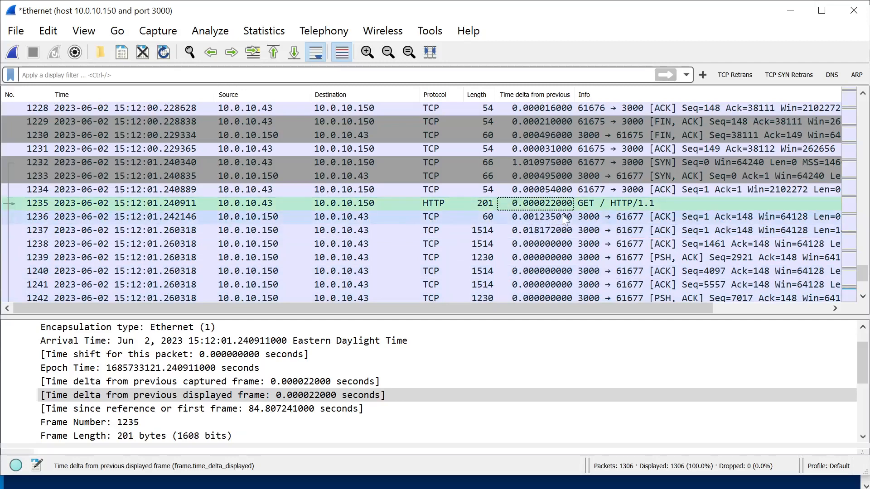
click(564, 219)
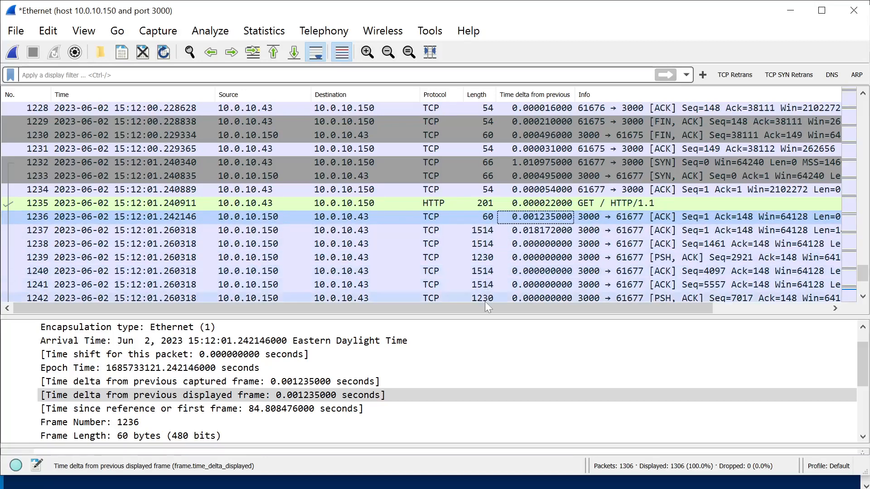
click(485, 230)
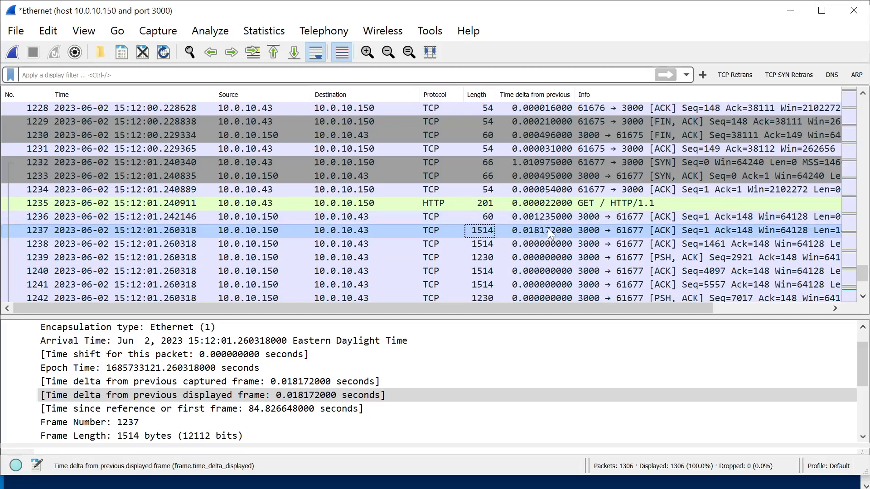
scroll(563, 256, down, 4)
scroll(562, 245, up, 4)
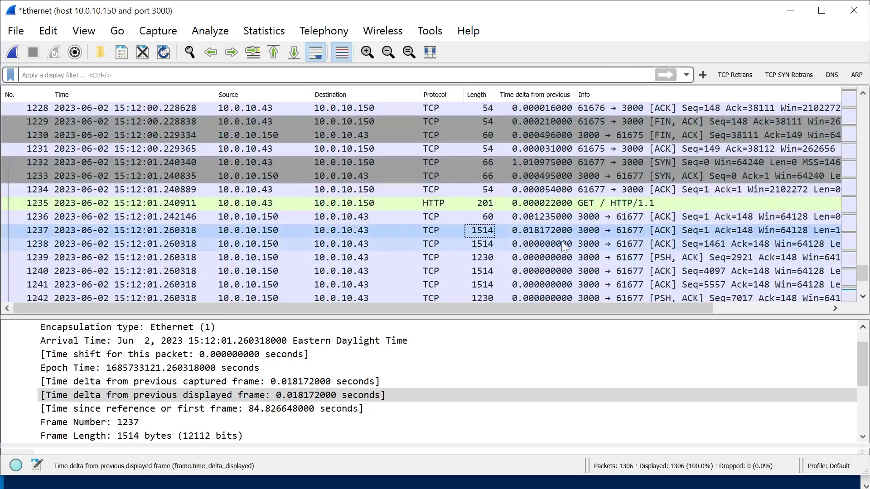
scroll(513, 257, down, 4)
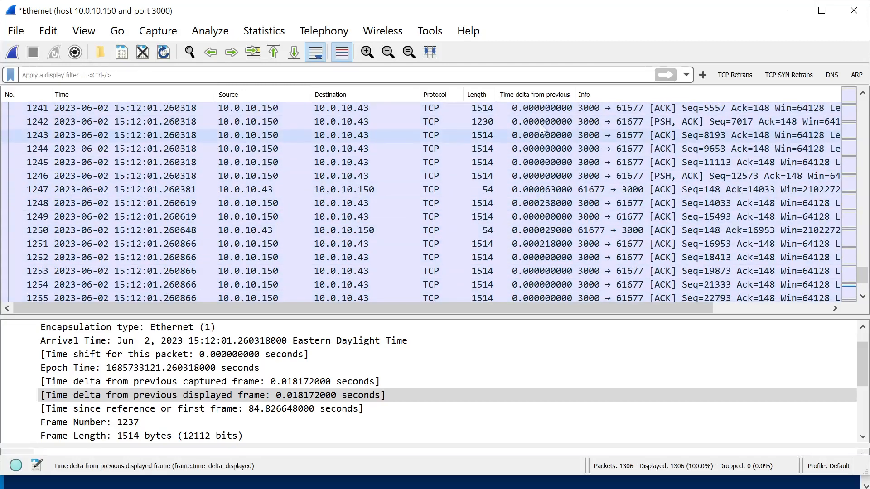
scroll(529, 214, up, 4)
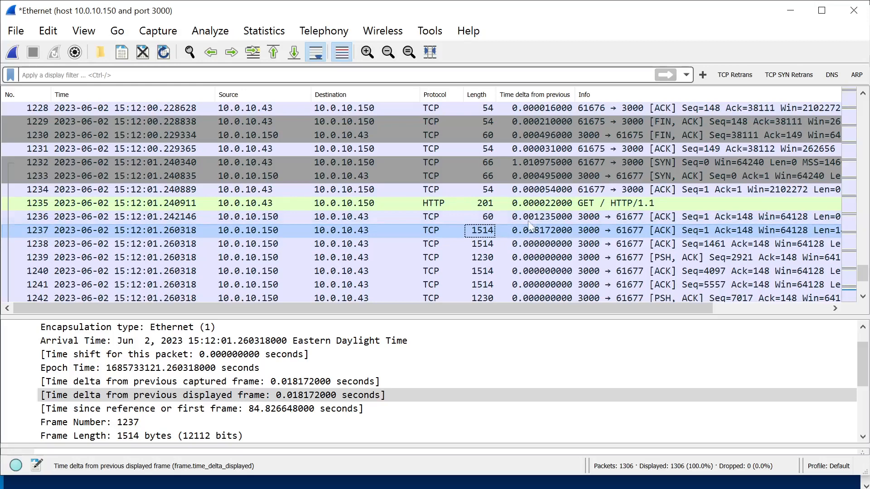
Start a new Ethernet capture without saving the current packets
click(164, 52)
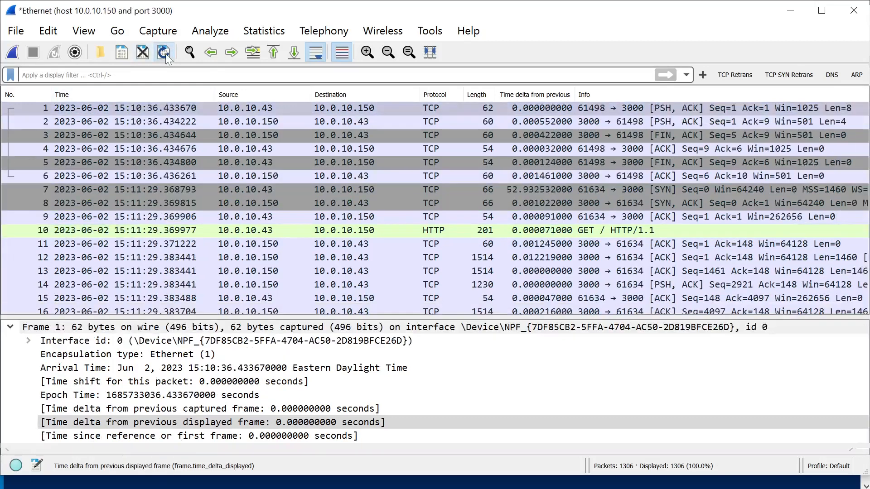
click(16, 57)
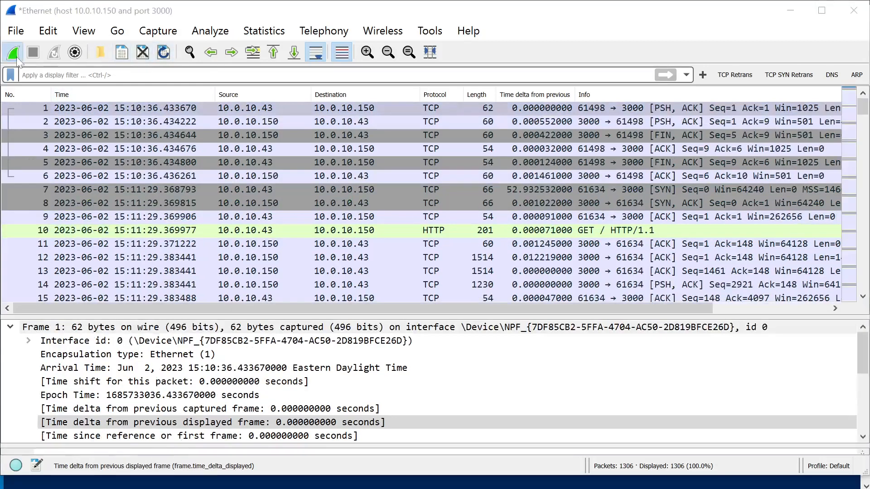
click(97, 488)
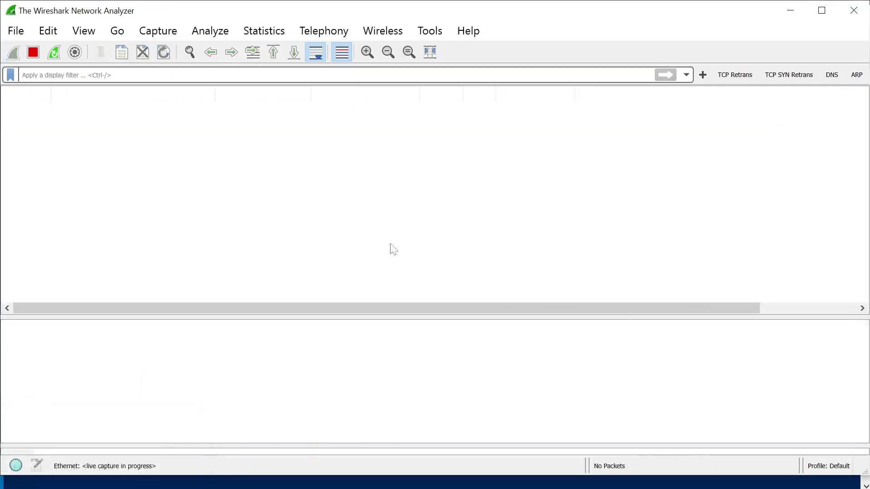
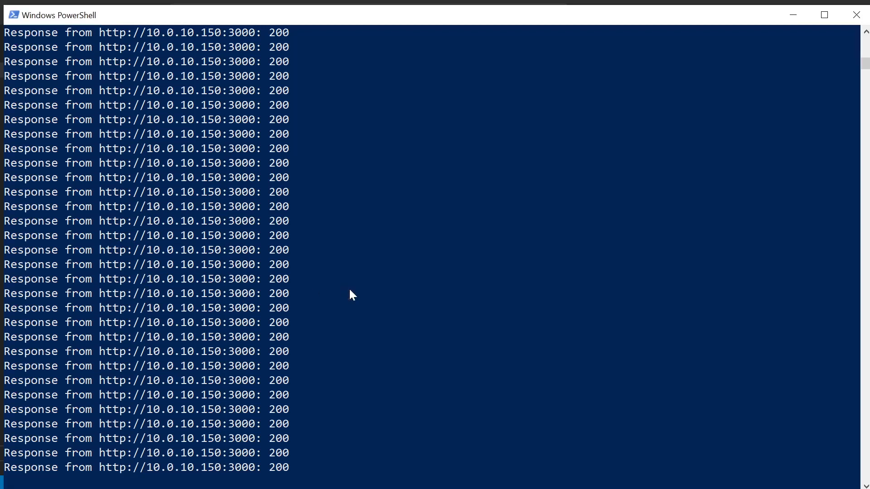
Switch to PowerShell, replace the running session with a fresh one and widen its window
click(379, 299)
right_click(378, 299)
click(175, 280)
right_click(504, 287)
drag(565, 23, 564, 16)
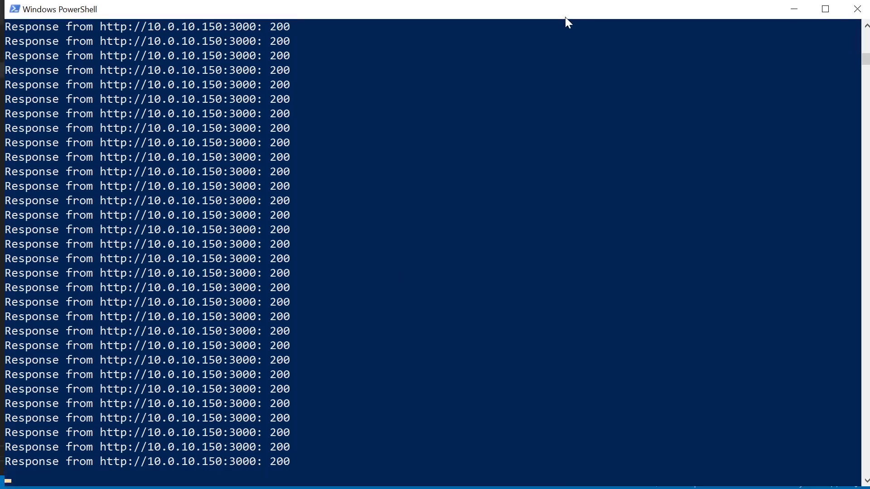
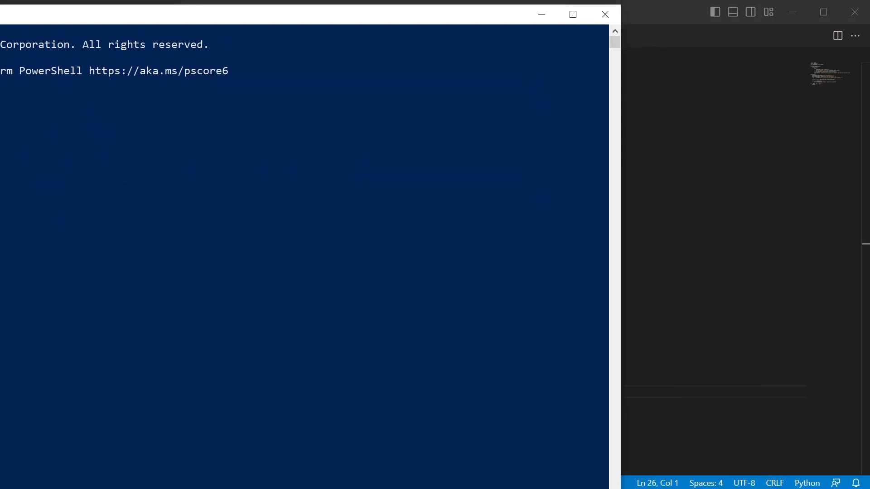
drag(620, 488, 862, 487)
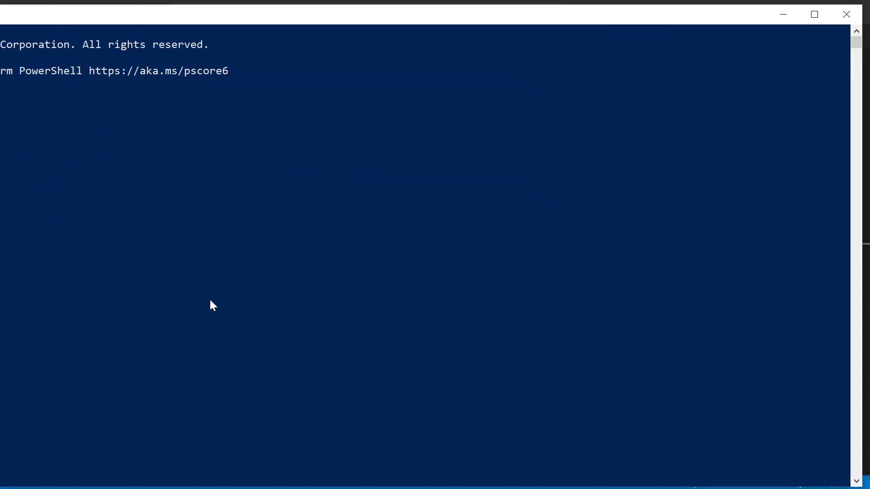
Change to the C:\scripts\plaintext directory, clear the console and list the directory's files
text(:\scriptsppla)
key(Tab)
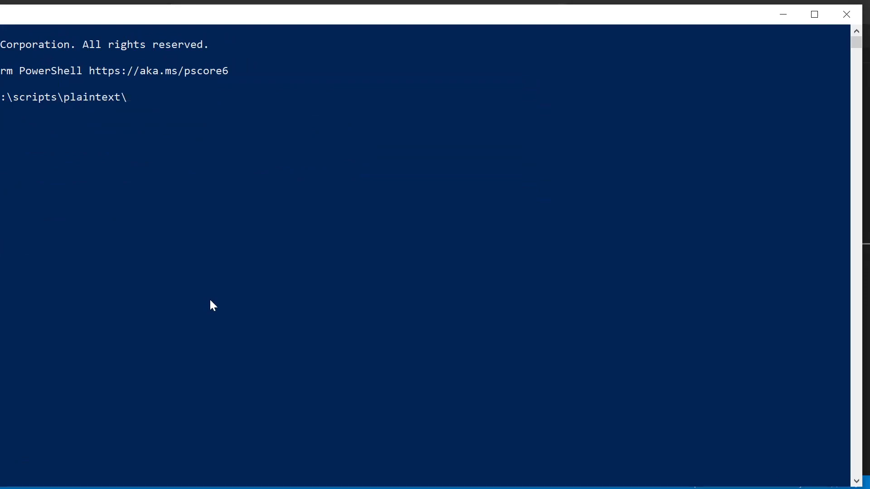
text(cls)
key(Return)
text(ls)
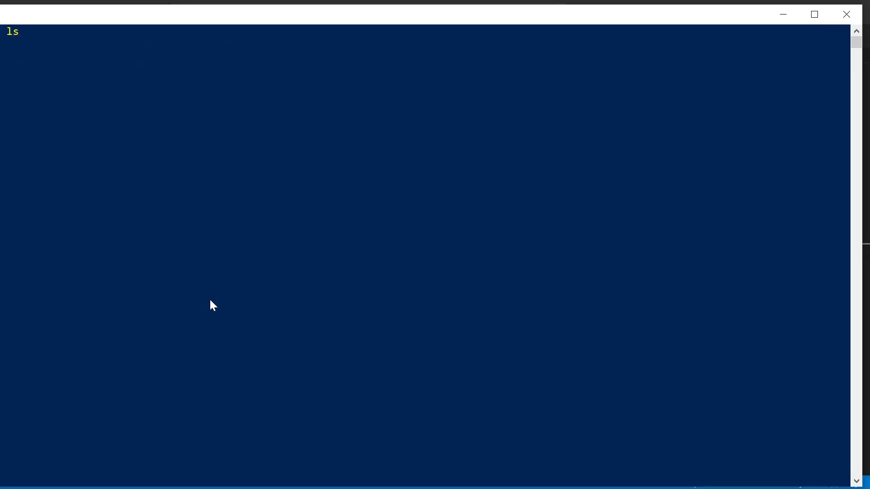
key(Return)
Launch python .\http_test.py and enter destination IP 10.0.10.150, port 3000 and a connection rate of 30 requests per second
text(python)
text( .\h)
key(Tab)
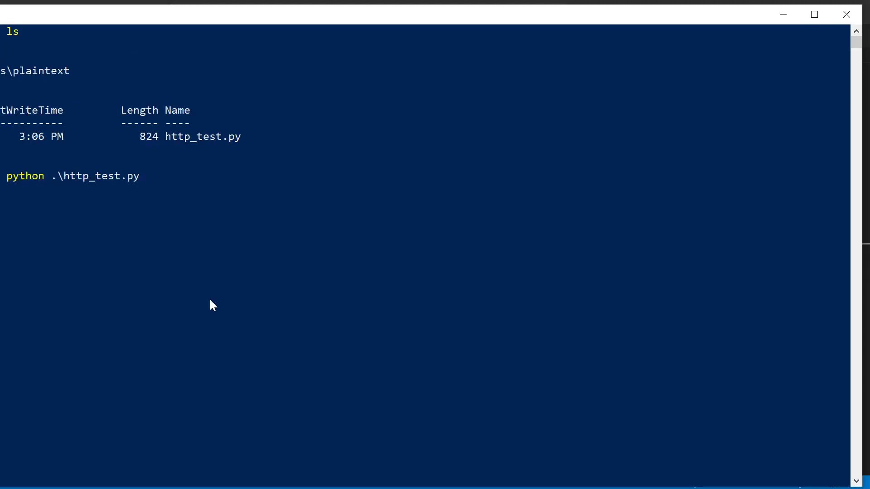
text(.0.10.)
mouse_move(0, 235)
mouse_down()
mouse_move(18, 235)
mouse_move(6, 235)
mouse_up()
text(150)
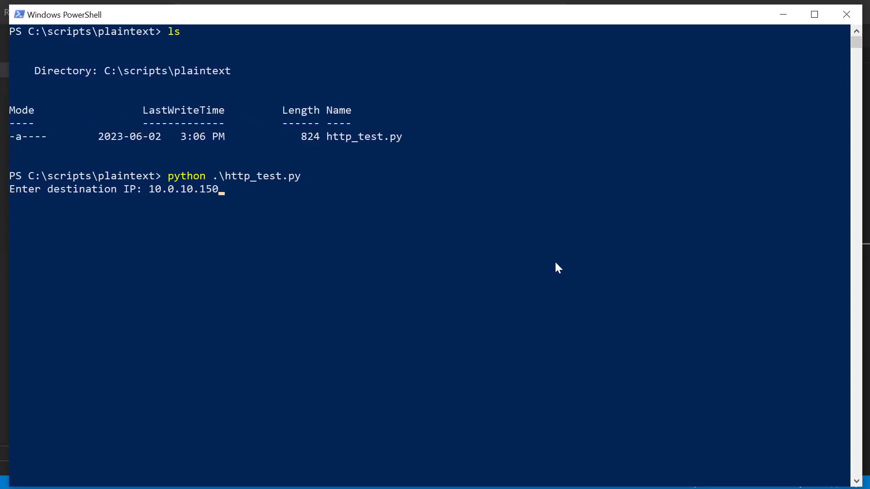
key(Return)
text(3000)
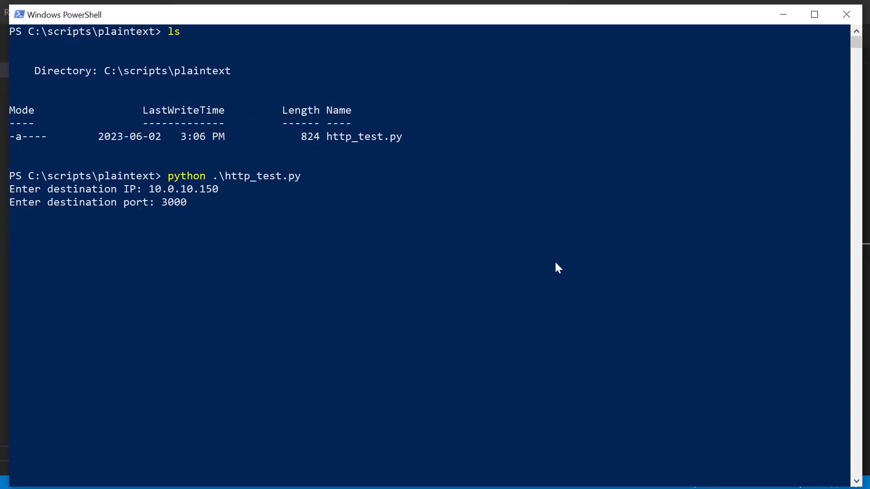
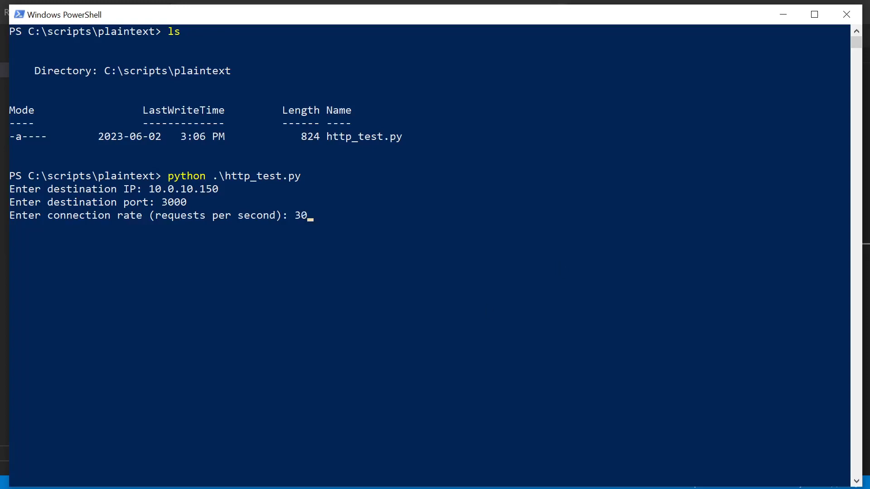
Switch to Wireshark, restart the capture without saving the packets, and start the script's 30-requests-per-second run in PowerShell
key(alt+Tab)
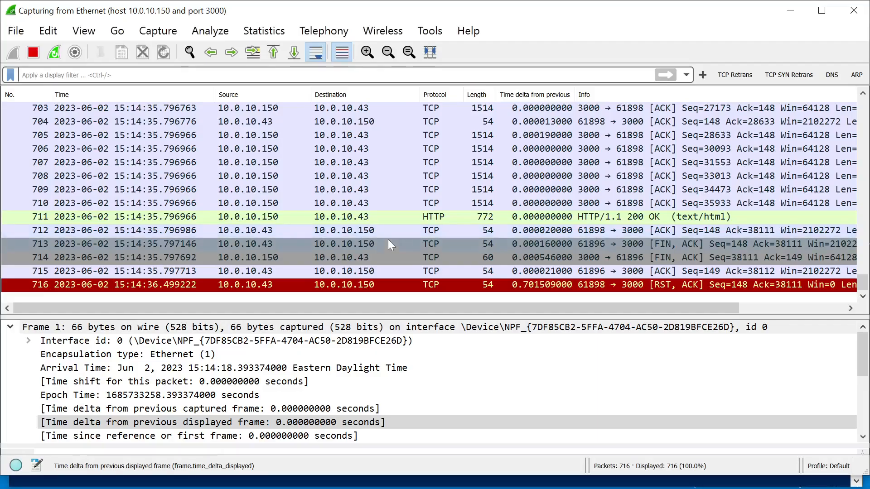
click(55, 51)
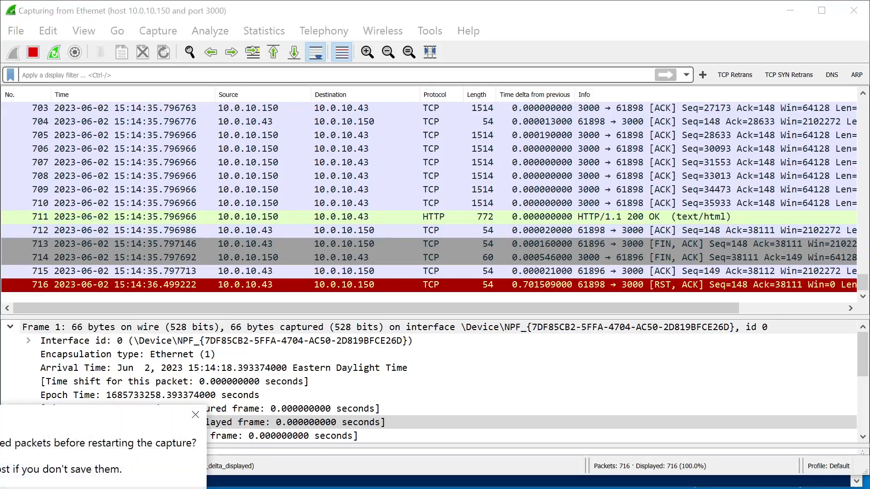
click(101, 488)
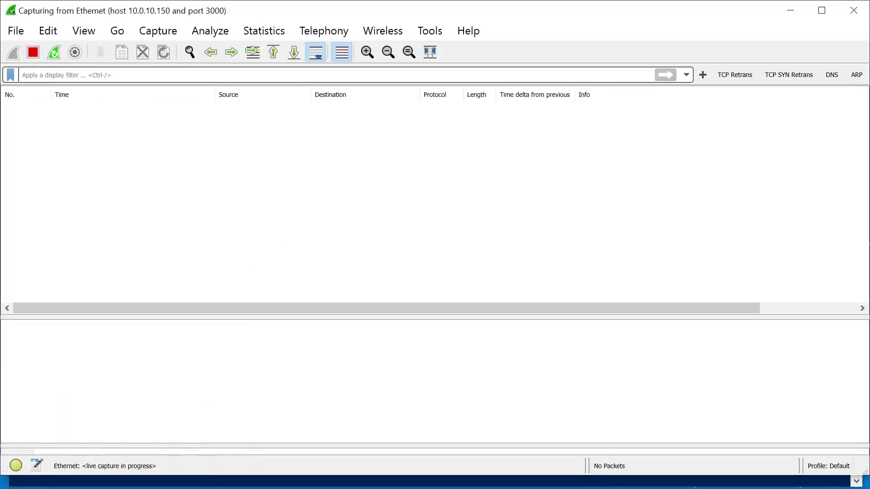
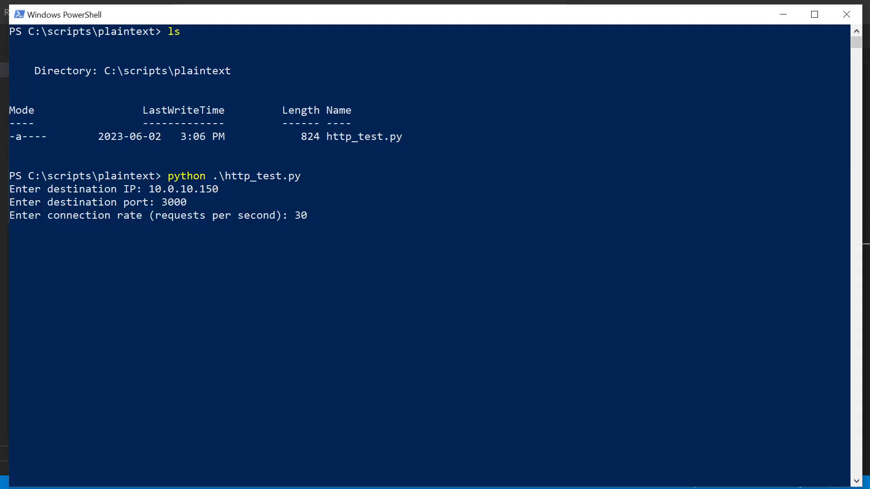
key(Return)
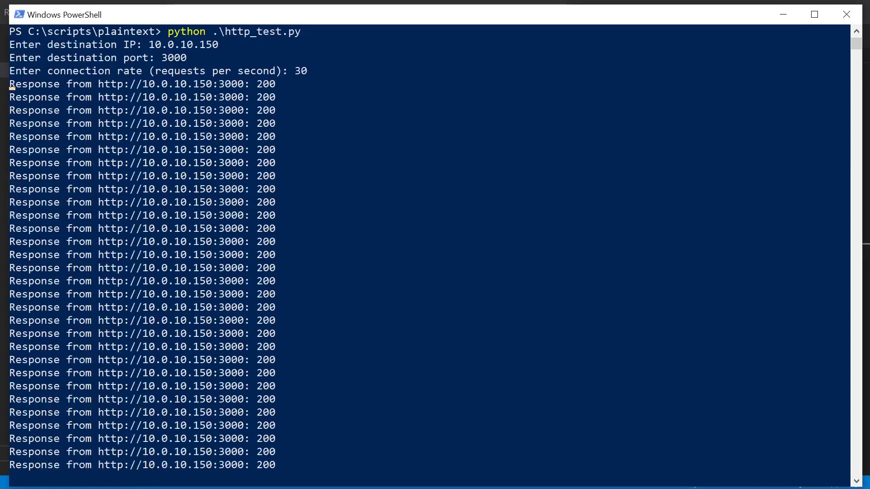
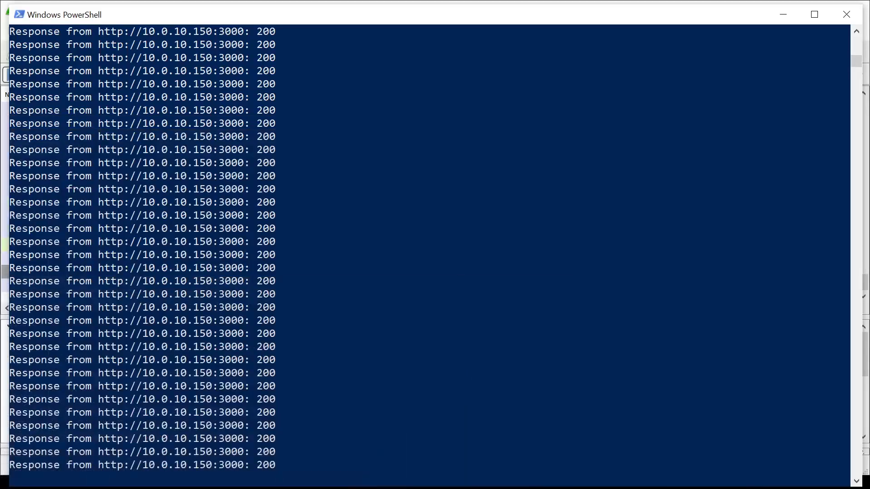
Switch to Wireshark and look through the live packets' delta times, returning to the newest packets
key(alt+Tab)
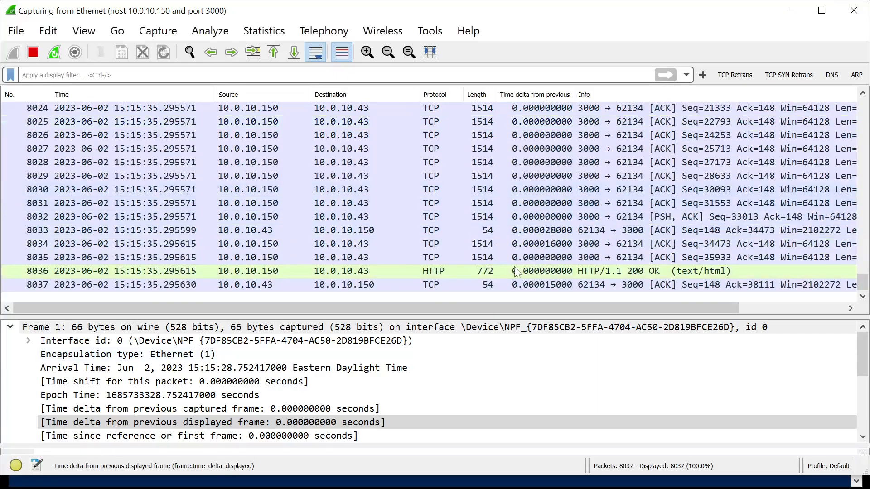
scroll(513, 258, up, 20)
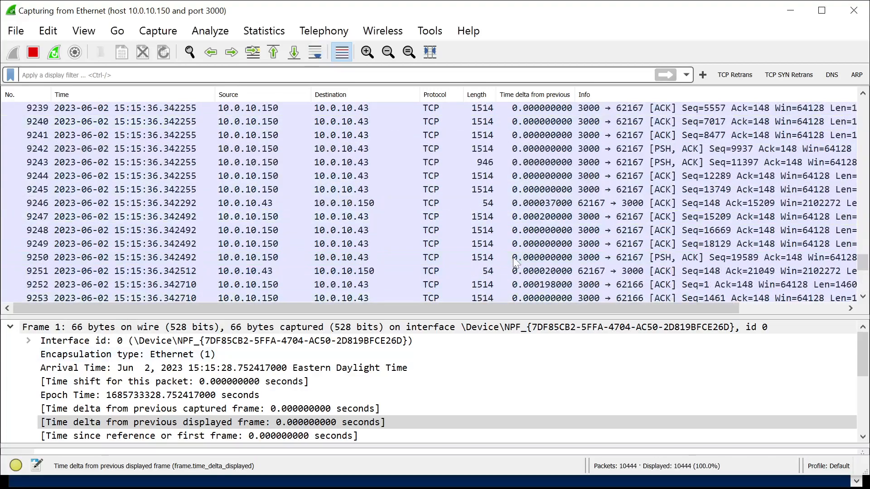
scroll(513, 257, up, 20)
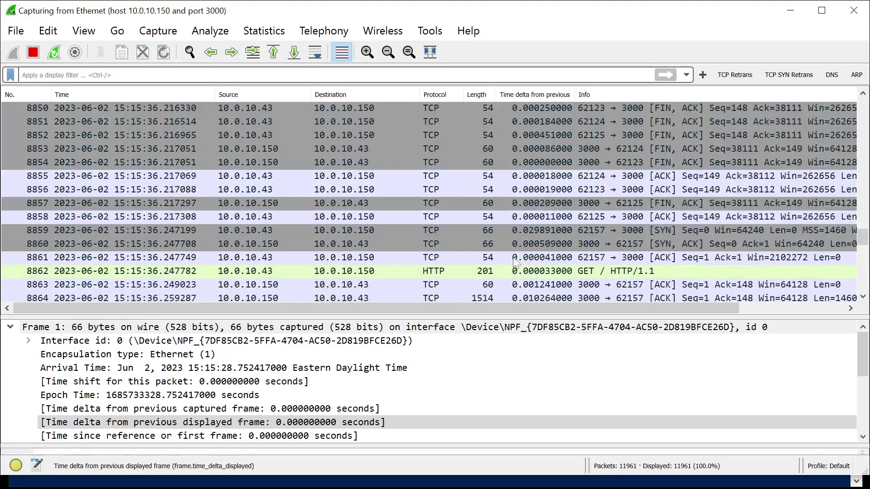
scroll(513, 257, up, 20)
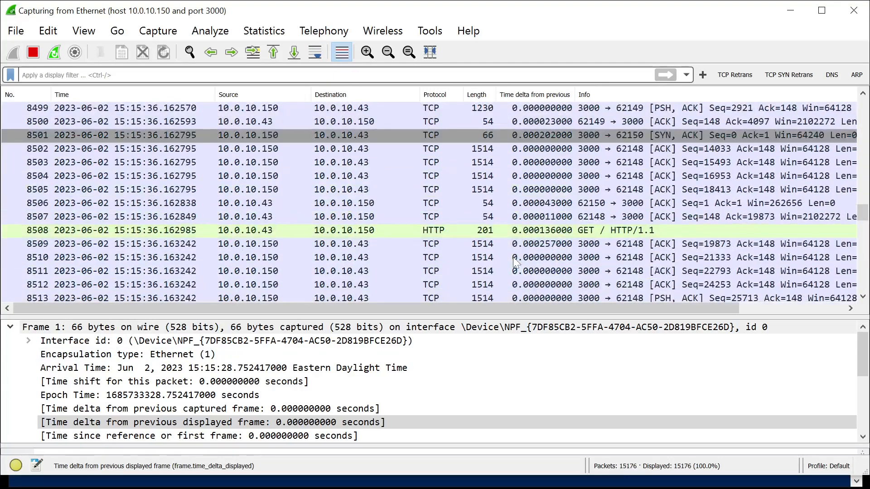
scroll(513, 257, up, 20)
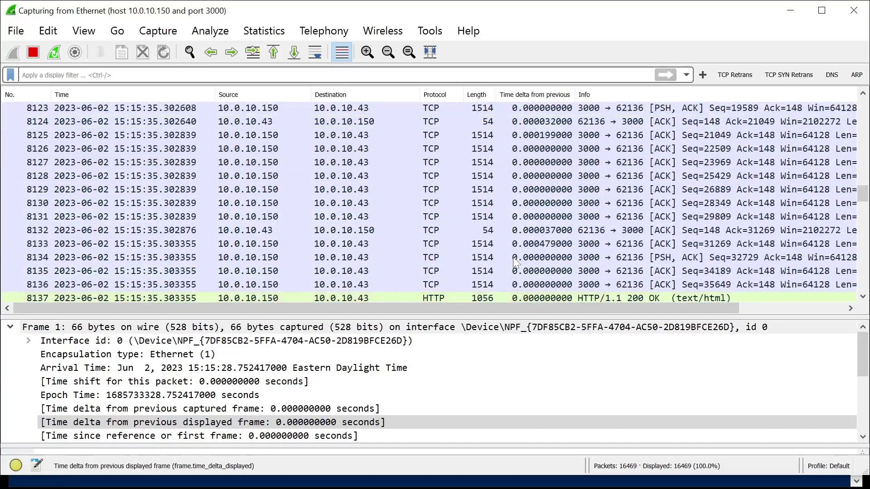
drag(863, 195, 867, 316)
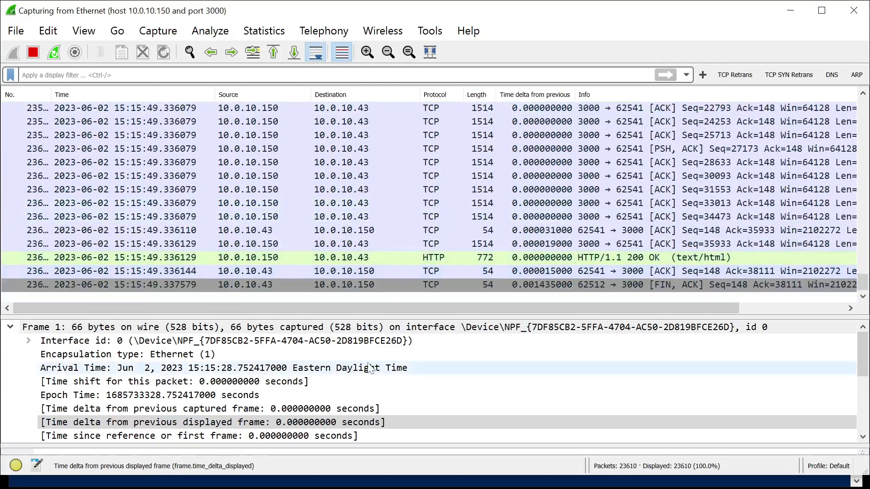
Check the script's responses in PowerShell, and stop the running Ethernet capture in Wireshark
key(alt+Tab)
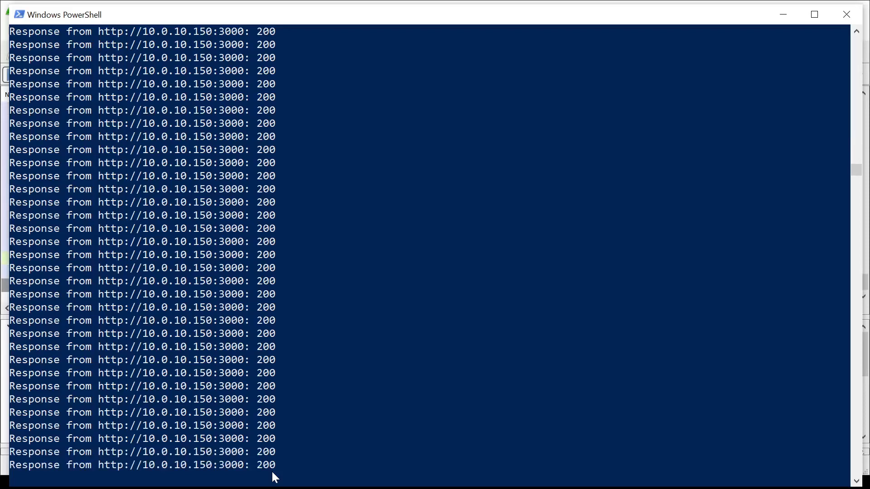
key(alt+Tab)
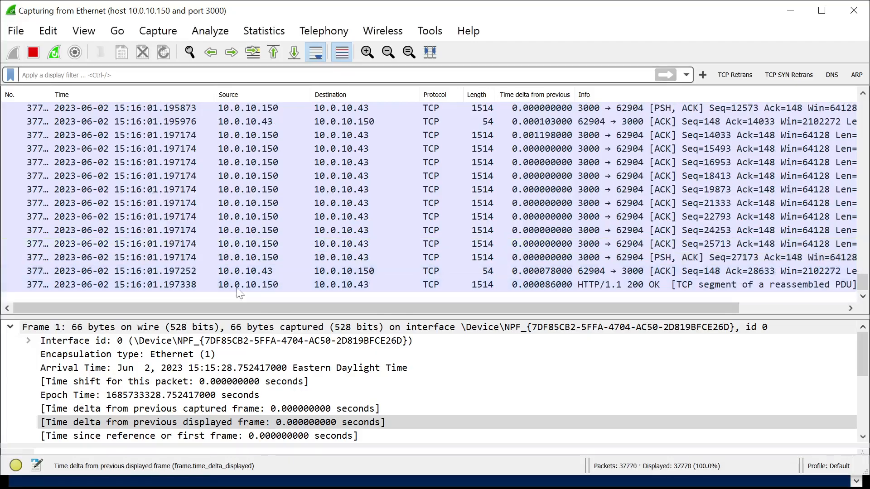
key(ctrl+e)
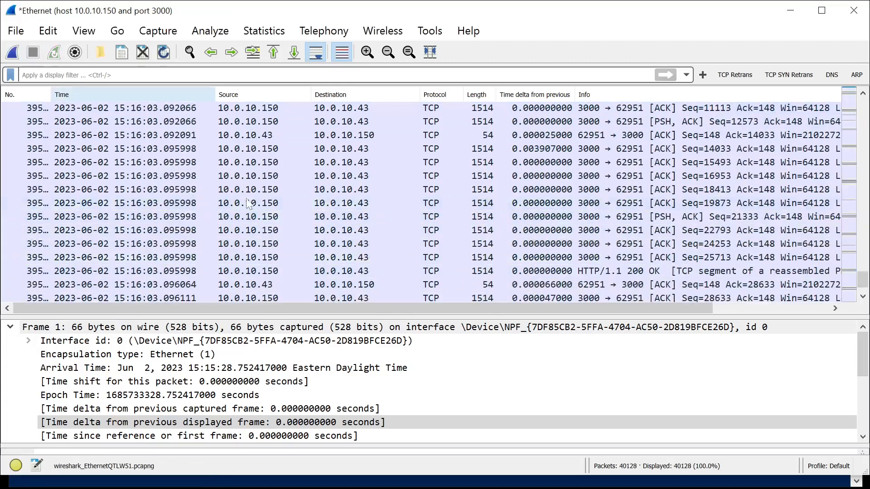
Examine the delta times of the SYN, SYN-ACK and ACK packets in the port 62948 connection's handshake
scroll(379, 219, up, 12)
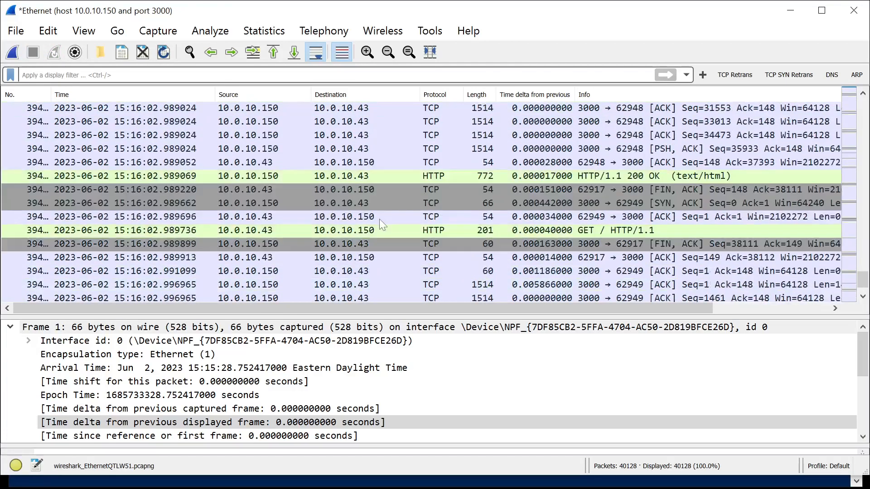
scroll(380, 219, down, 5)
scroll(379, 218, up, 5)
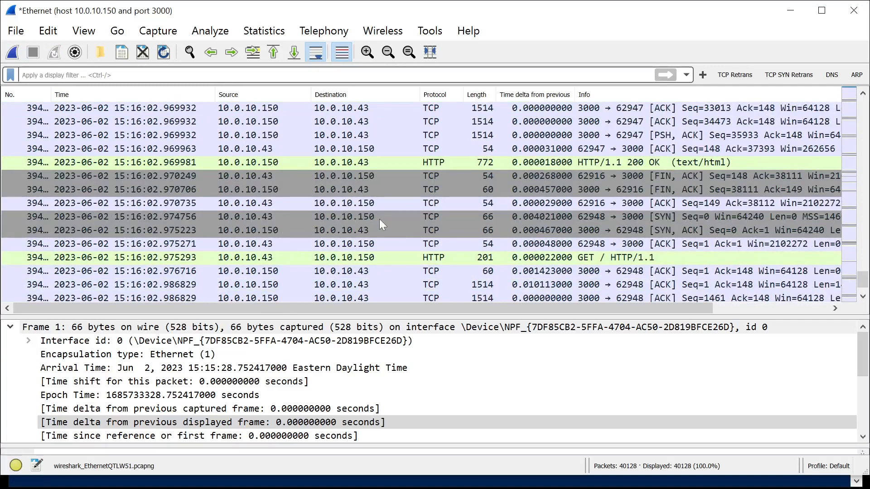
click(670, 219)
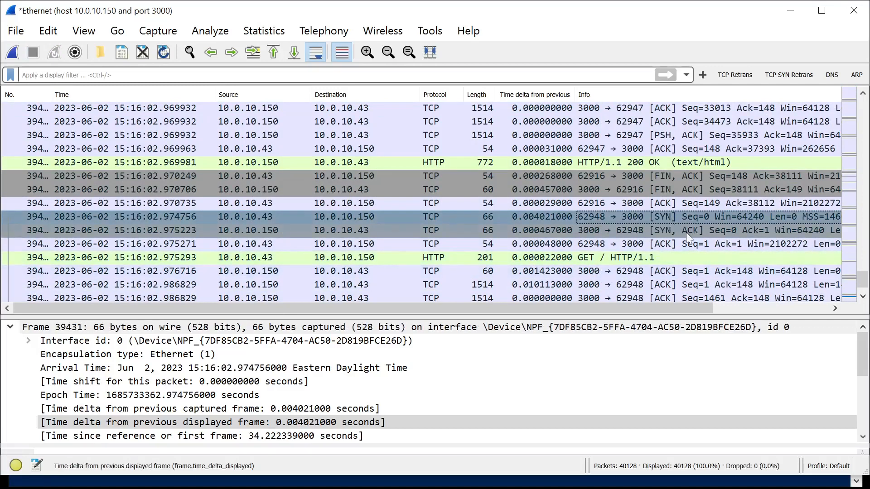
click(862, 297)
click(862, 297)
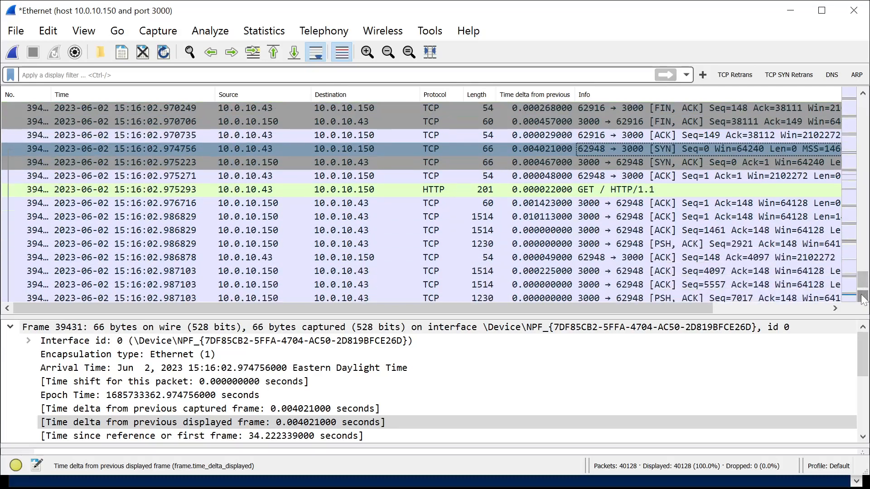
click(543, 162)
click(549, 176)
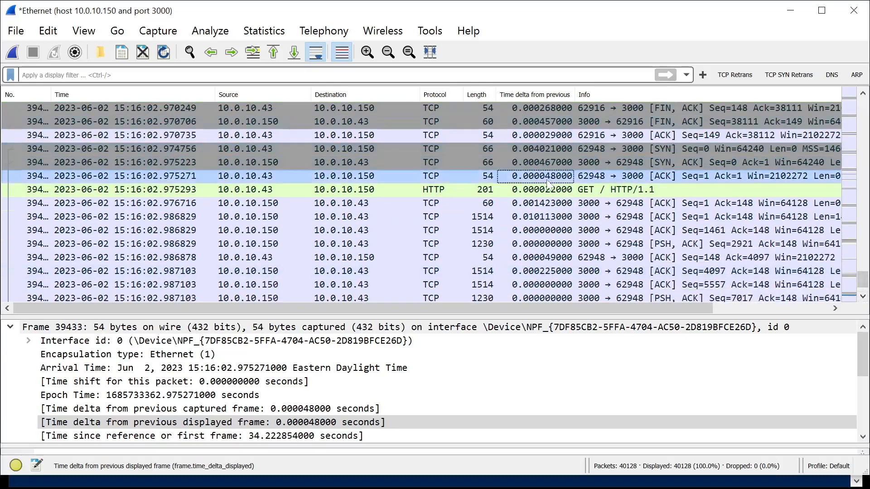
Examine the delta times of the same connection's GET request, server ACK and first data packet, and browse on to the following connections
click(600, 191)
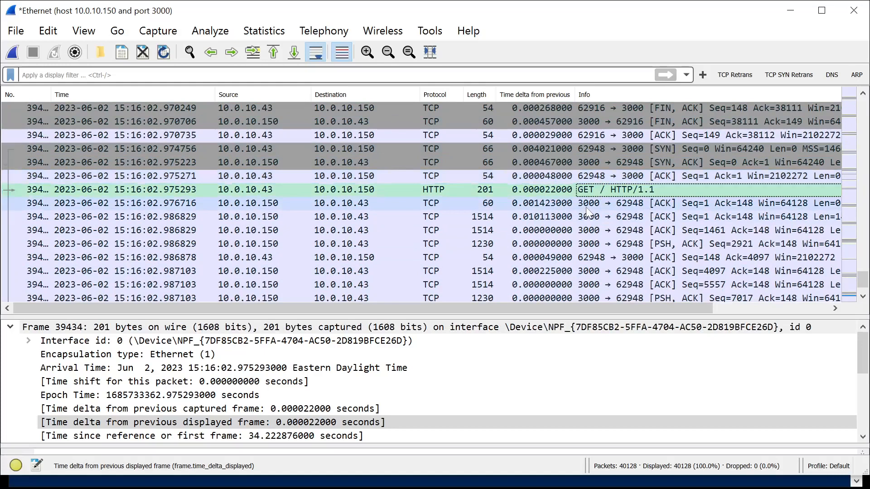
click(587, 208)
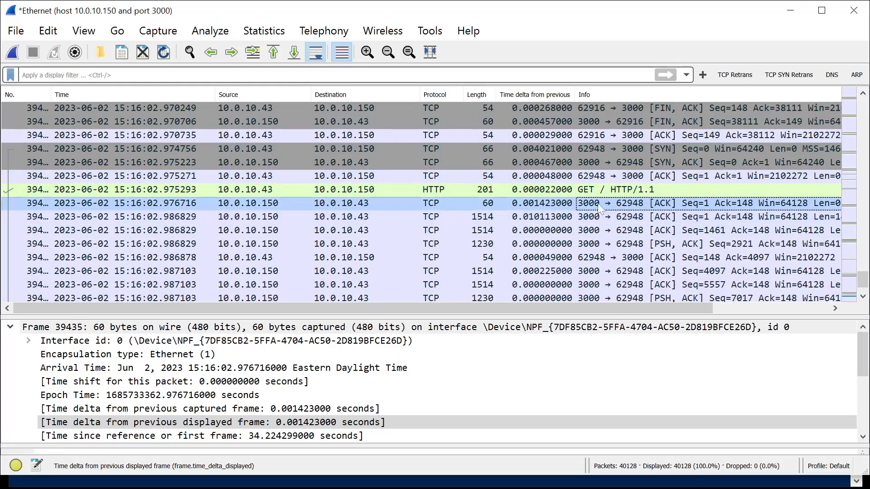
key(Up)
key(Down)
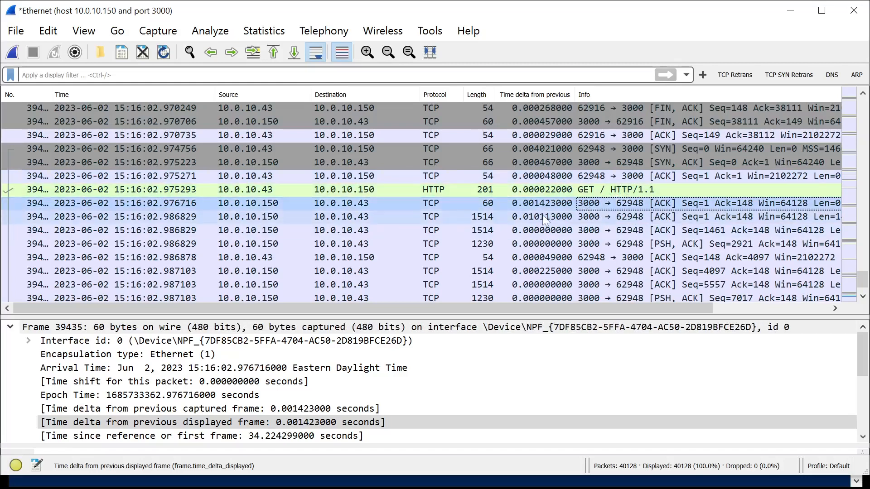
key(Down)
scroll(545, 260, down, 5)
scroll(550, 260, up, 8)
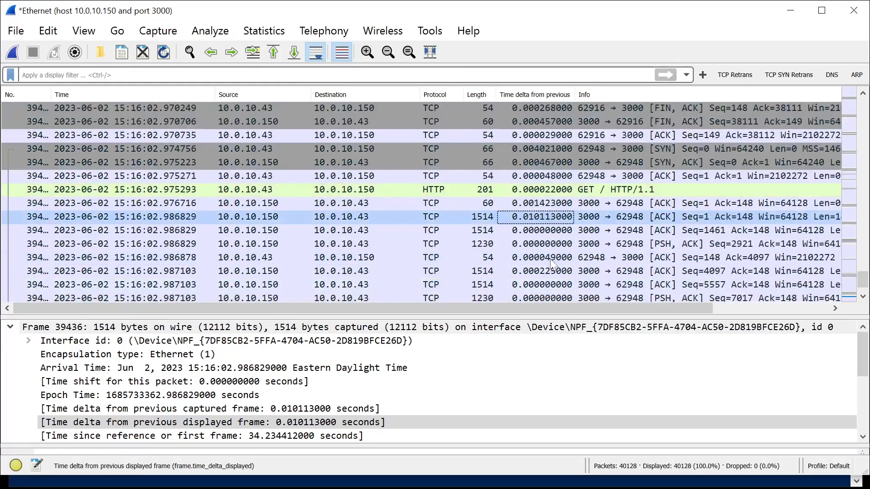
scroll(550, 258, down, 4)
scroll(551, 257, up, 4)
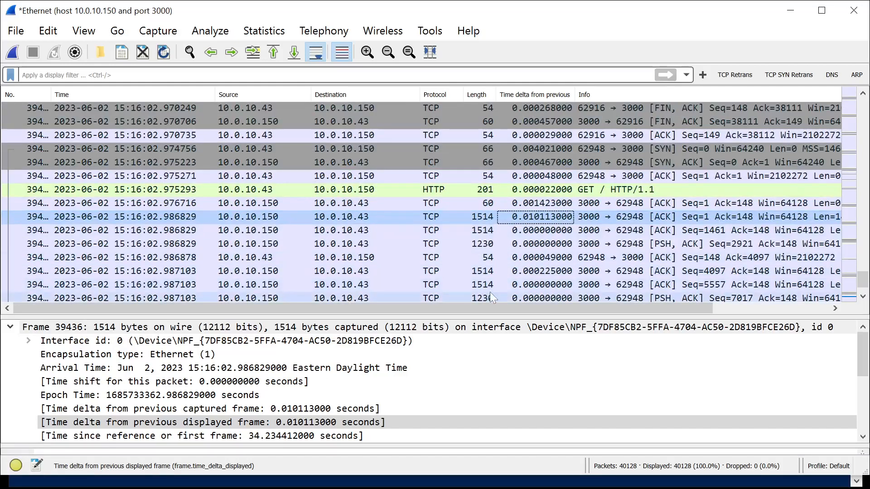
scroll(488, 256, down, 15)
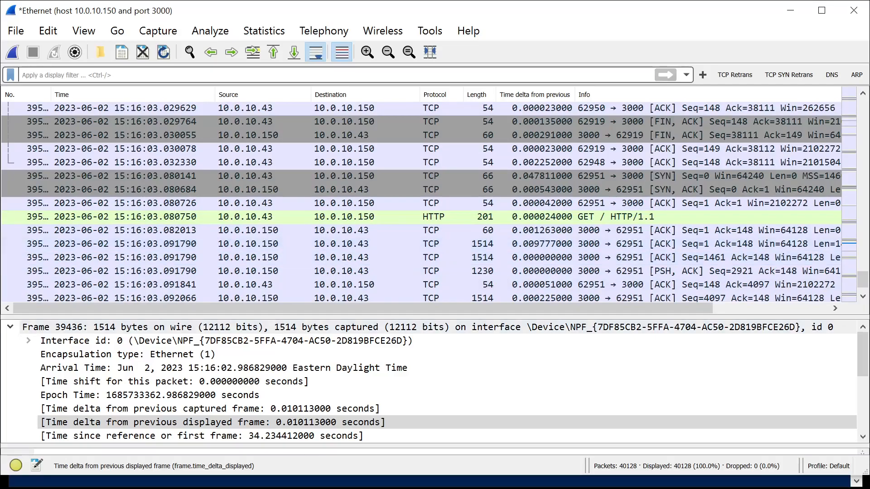
Switch to PowerShell and try to interrupt the running http_test.py script
key(alt+Tab)
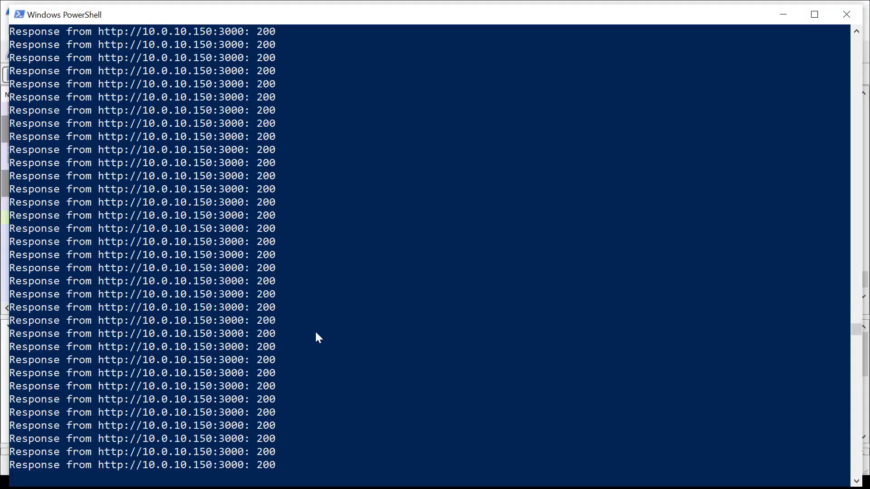
click(330, 326)
key(ctrl+c)
right_click(224, 16)
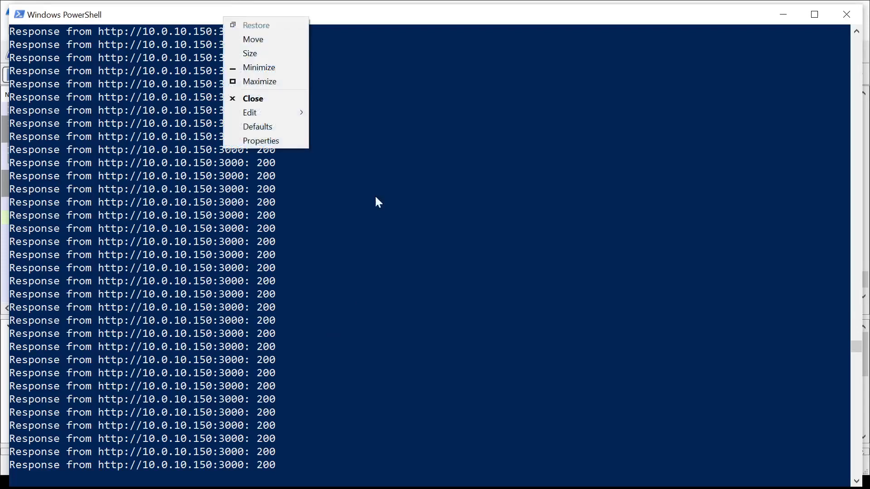
click(444, 215)
key(ctrl+c)
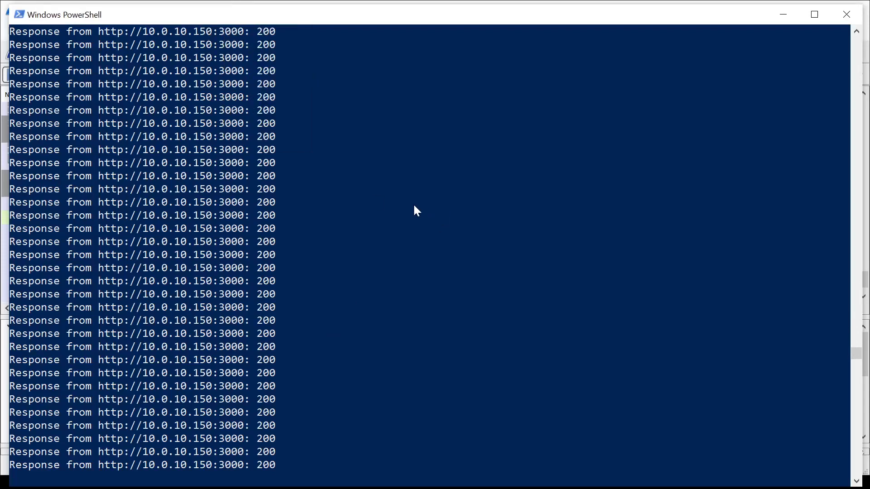
Close the running PowerShell session, open a fresh one and resize its window to fit the screen
click(846, 14)
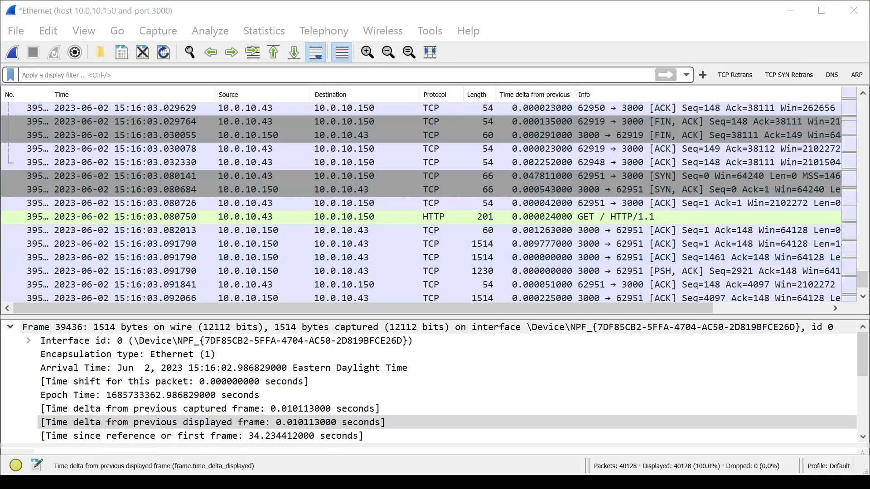
drag(0, 68, 175, 10)
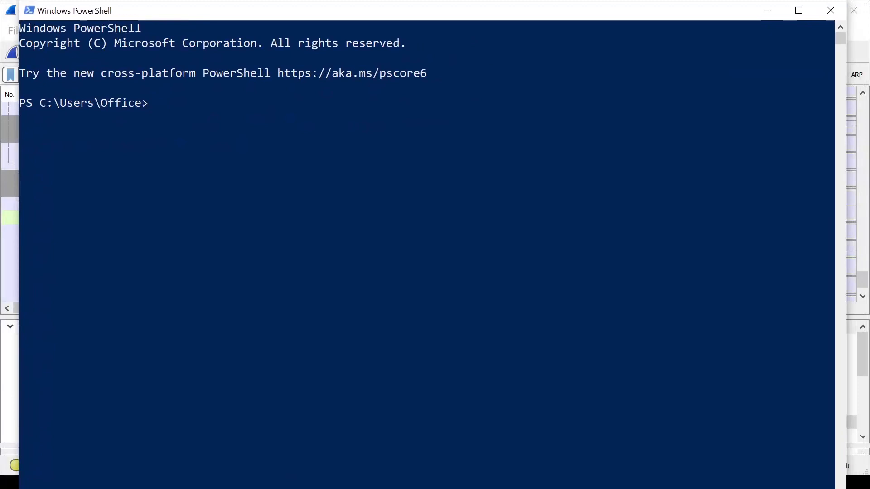
drag(782, 488, 782, 466)
Change to the C:\scripts\plaintext directory, clear the console and list the files in it
text(cd)
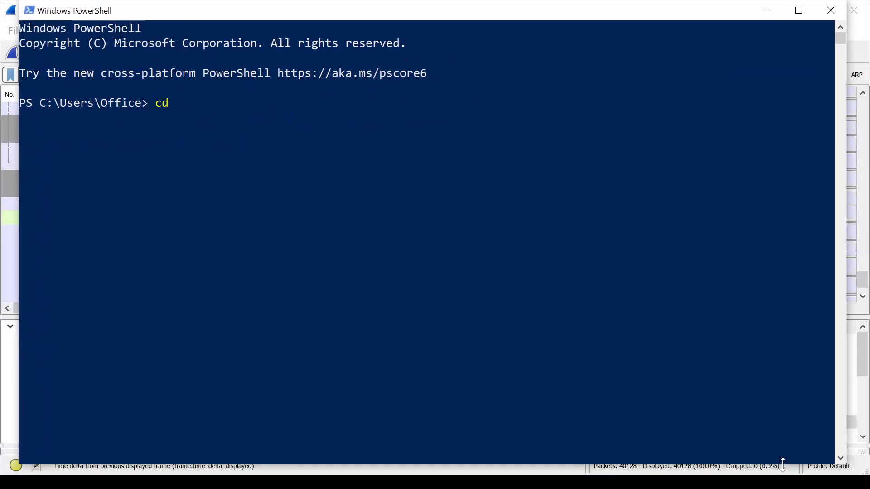
text( c:\scripts\pla)
key(Tab)
key(Return)
text(cls)
key(Return)
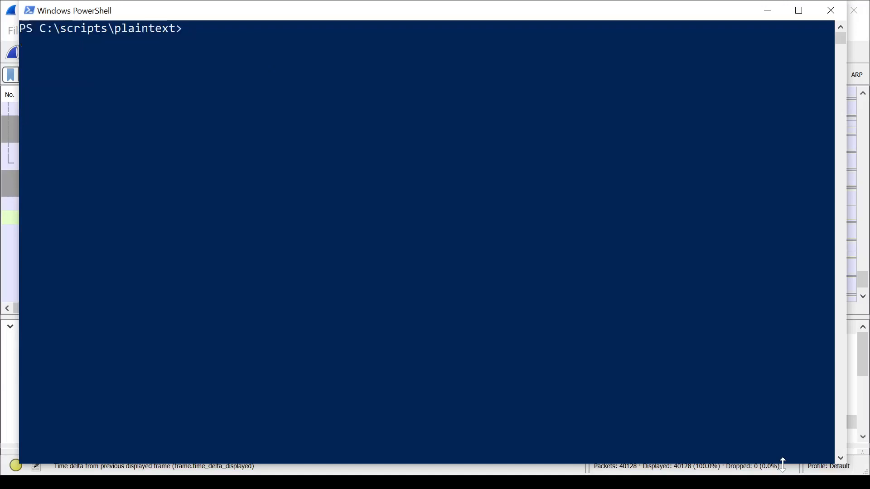
text(ls)
key(Return)
Run http_test.py with Python against destination IP 10.0.10.150, port 3000, with a connection rate of 300 requests per second
text(python)
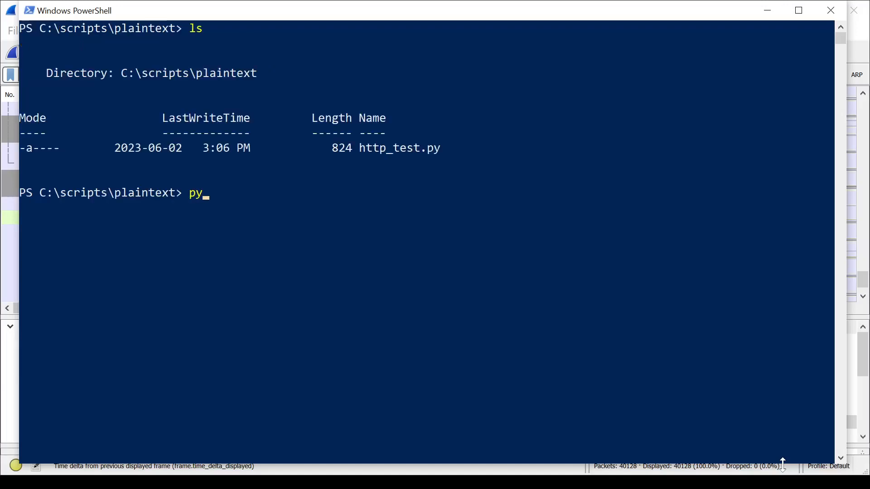
key(BackSpace)
key(BackSpace)
key(BackSpace)
text(hon3)
text( .\http_test.py)
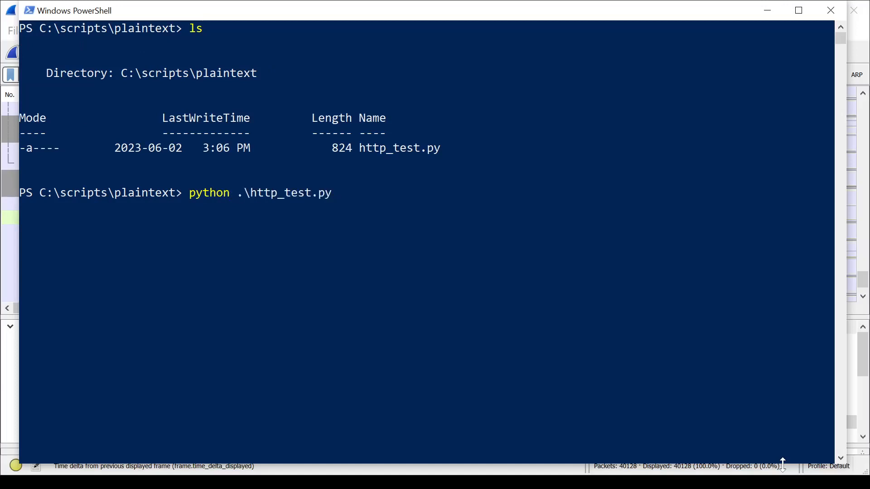
key(Return)
text(10)
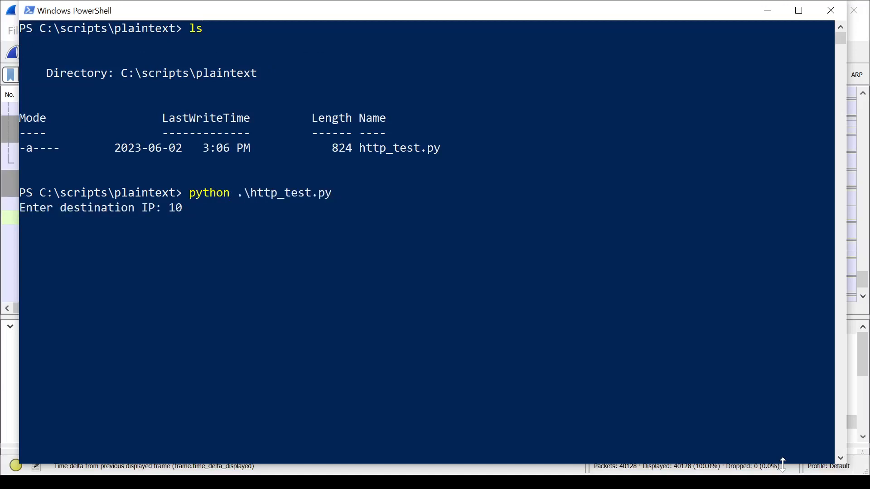
text(.0.10.150)
key(Return)
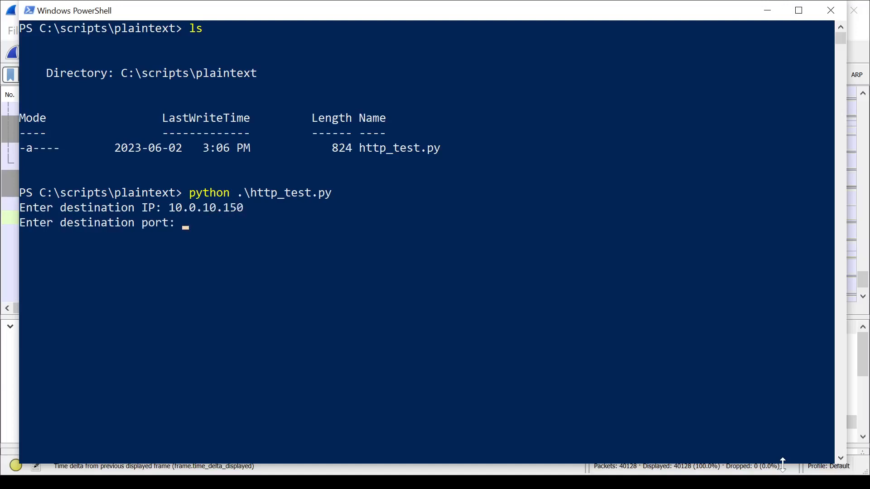
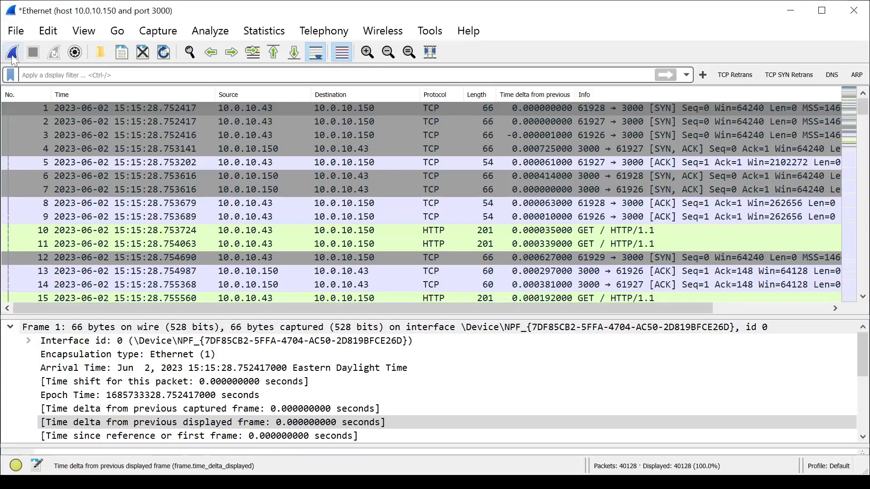
Start a new Wireshark capture without saving the old packets, and launch the prepared 300-requests-per-second run in PowerShell
scroll(249, 256, down, 20)
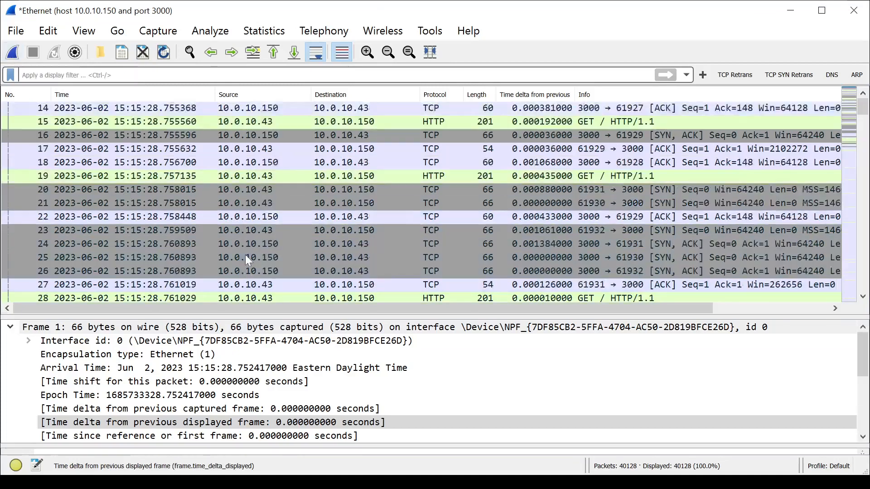
click(13, 52)
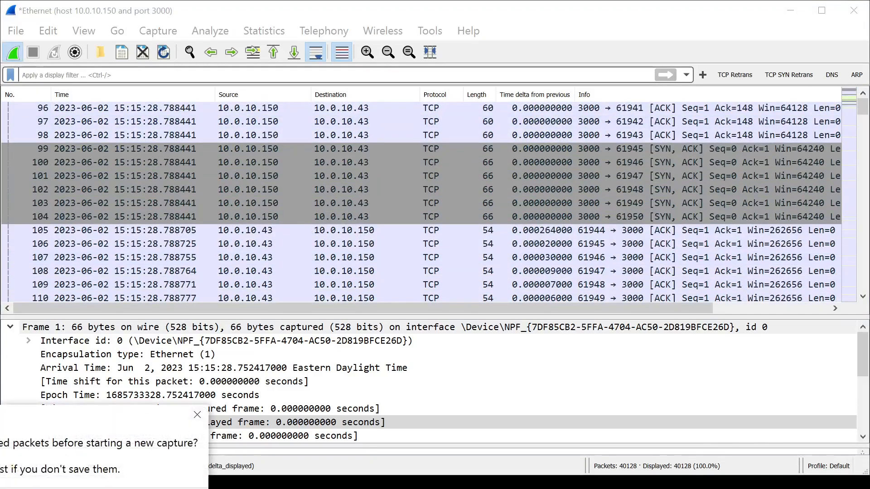
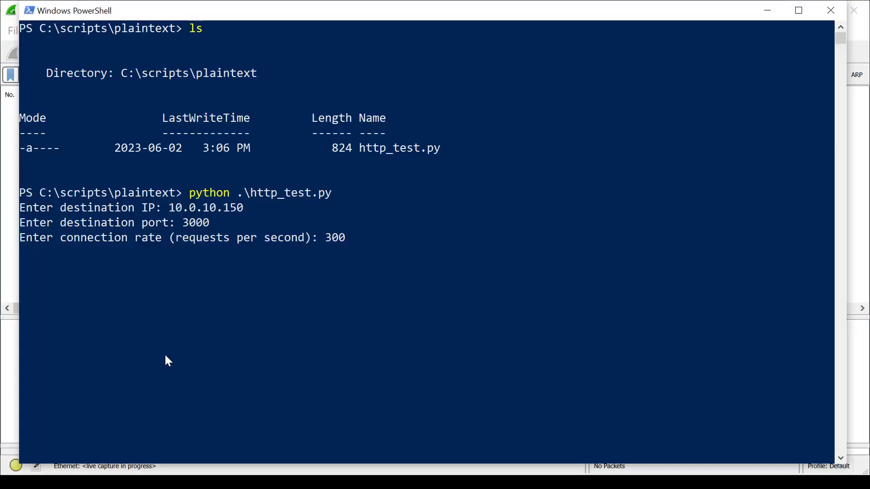
key(Return)
Examine the live packet list in Wireshark and the script's responses in PowerShell while the test runs, returning to the newest packets
key(alt+Tab)
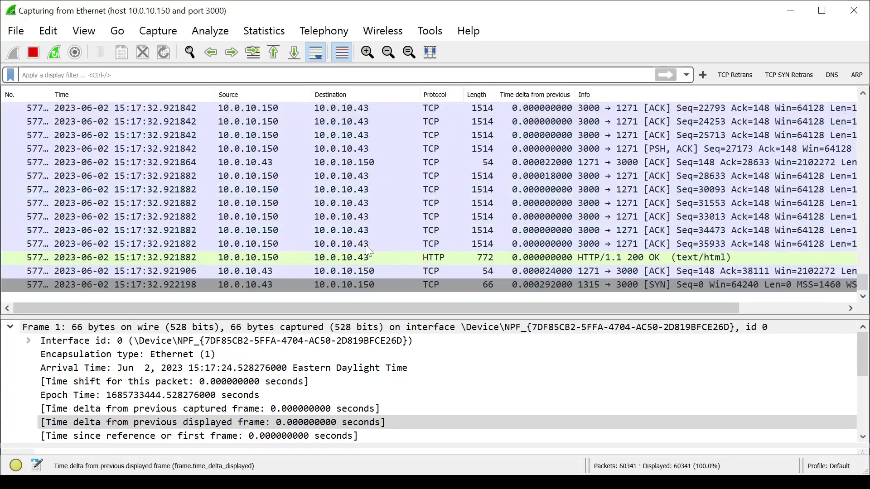
key(alt+Tab)
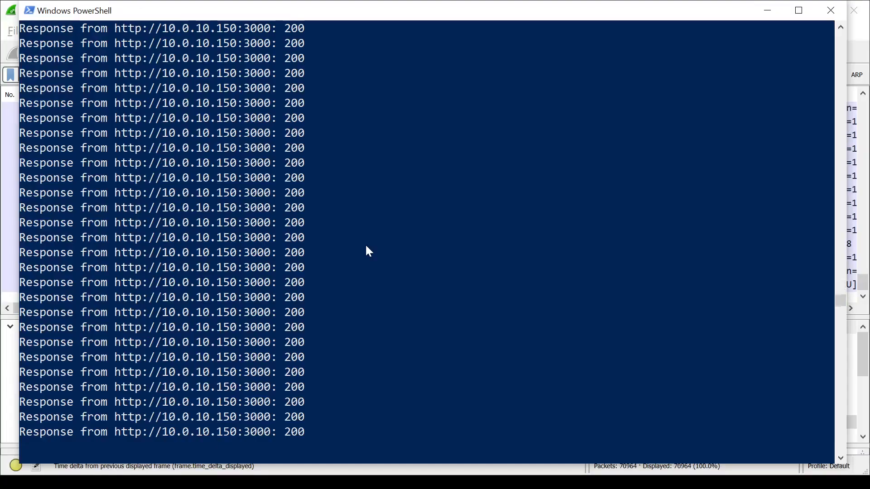
key(alt+Tab)
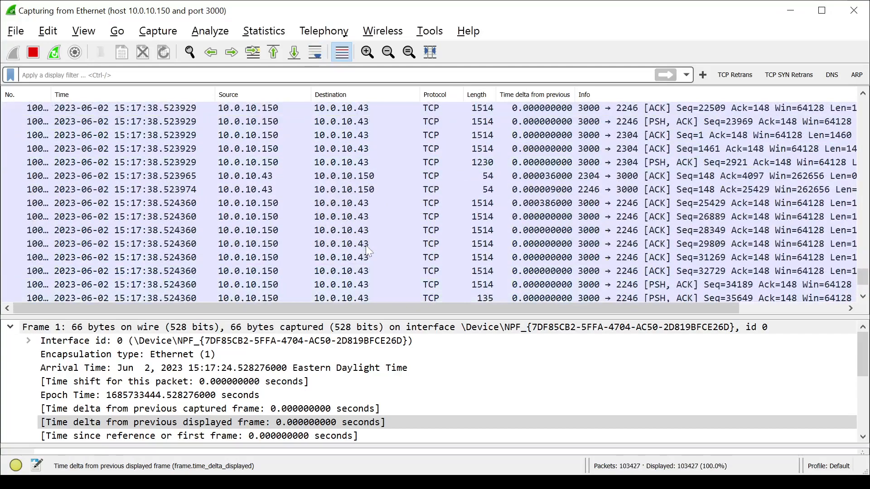
scroll(366, 246, up, 20)
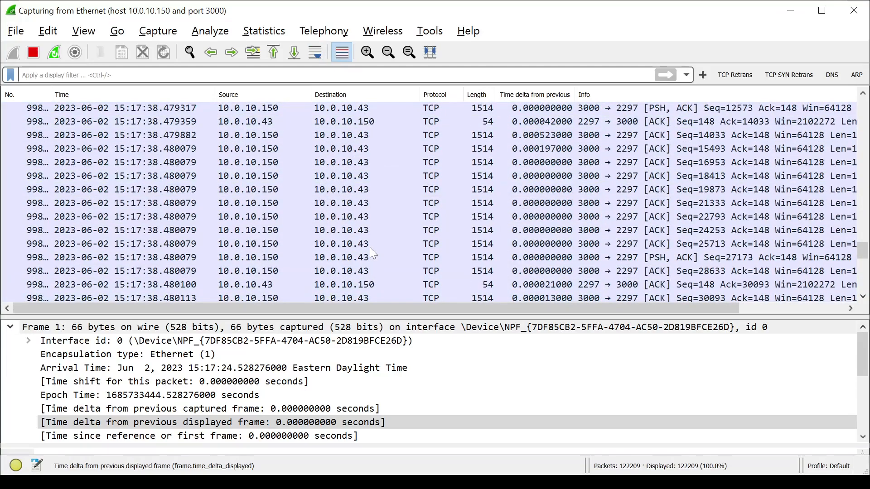
scroll(370, 248, down, 20)
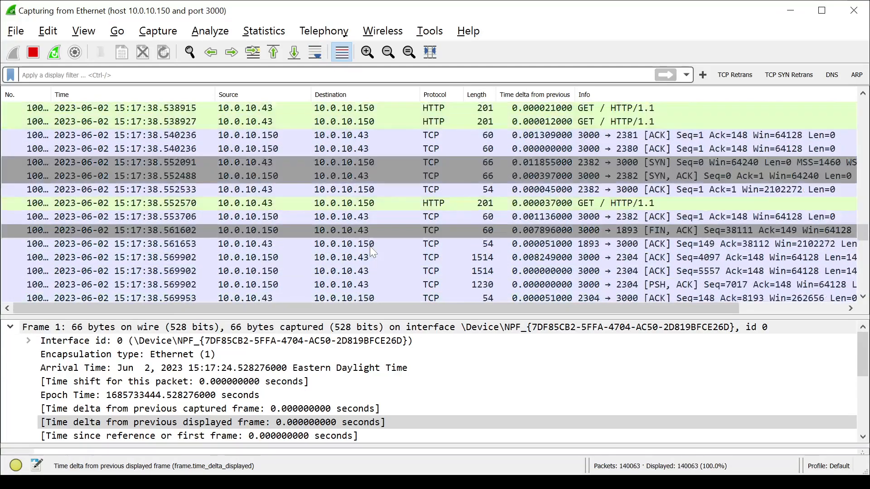
scroll(369, 246, down, 5)
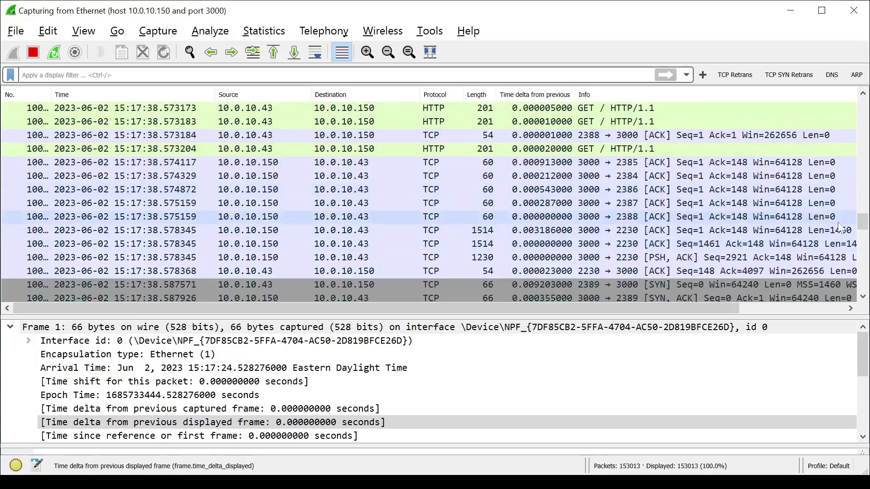
drag(862, 222, 866, 320)
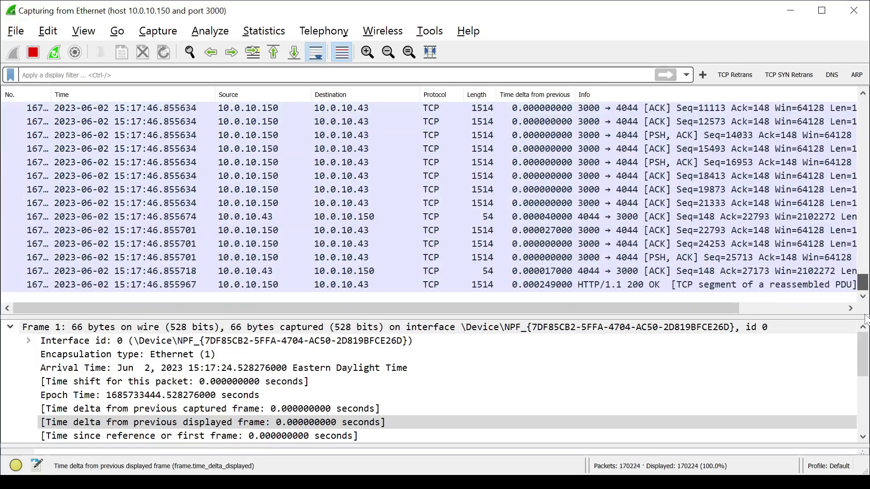
Minimize the PowerShell window and stop the running packet capture in Wireshark
key(alt+Tab)
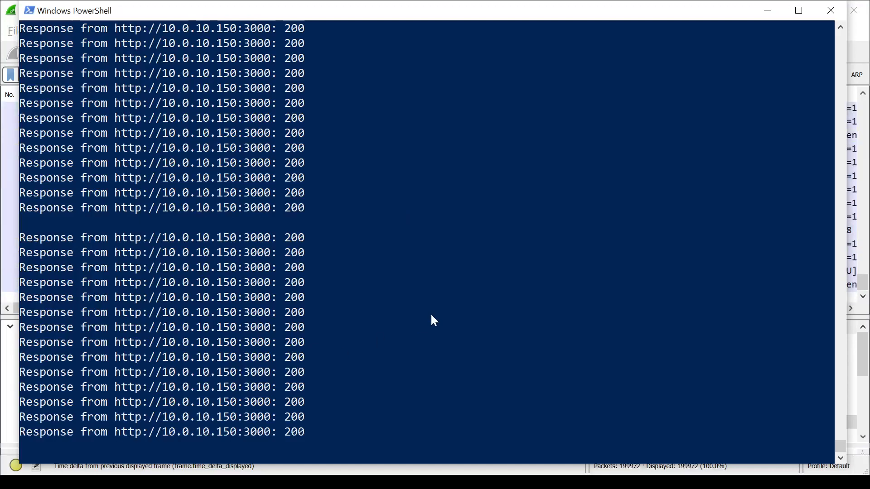
click(768, 10)
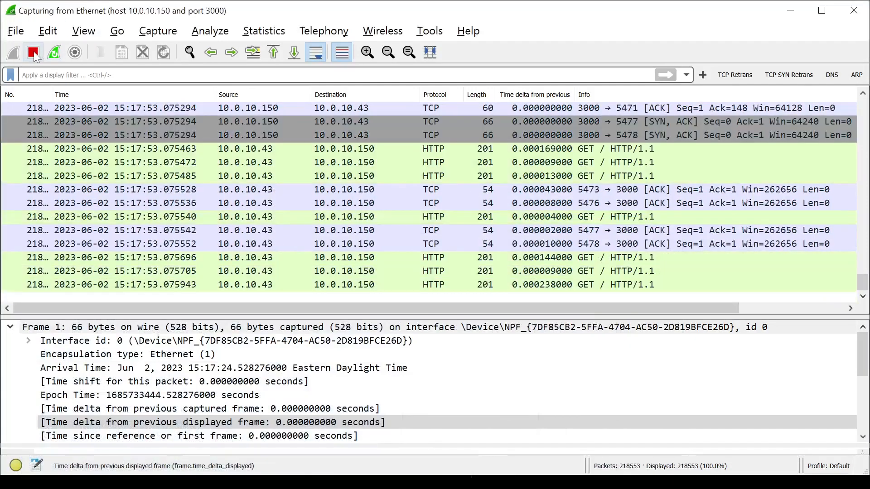
click(34, 53)
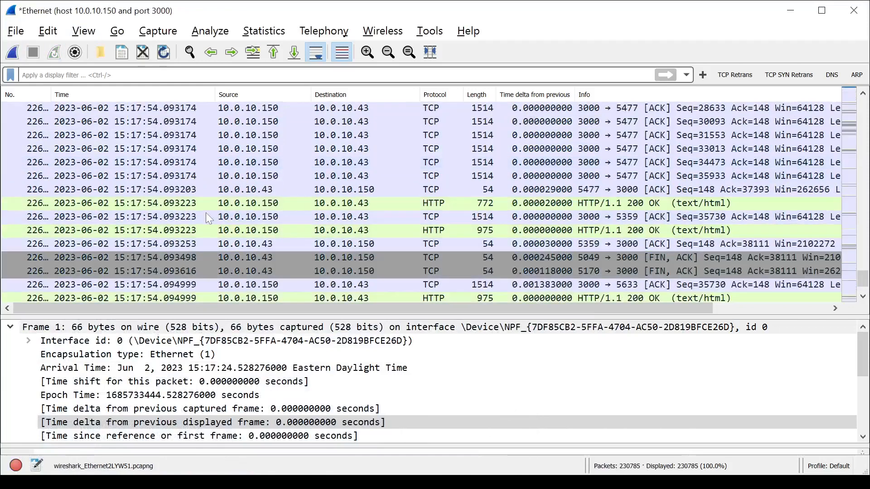
scroll(209, 213, up, 10)
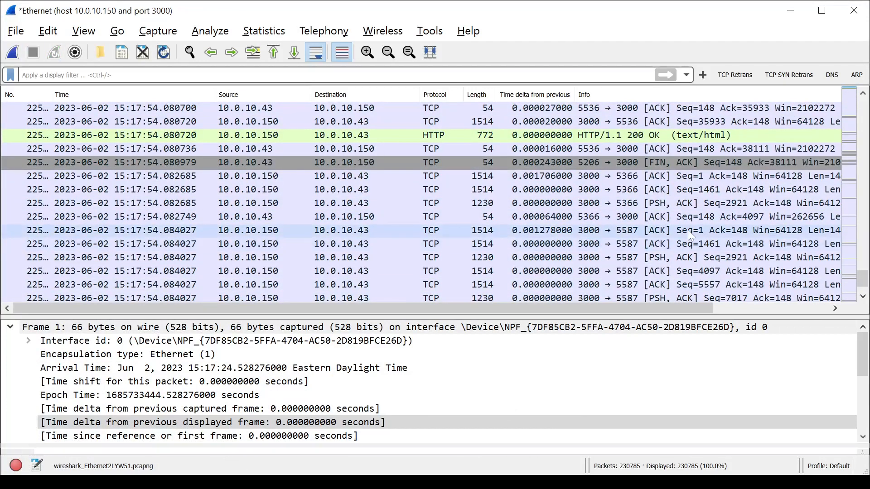
Filter the packet list to initial SYN packets with the display filter "tcp.flags.syn==1 and tcp.flags.ack == 0"
click(239, 75)
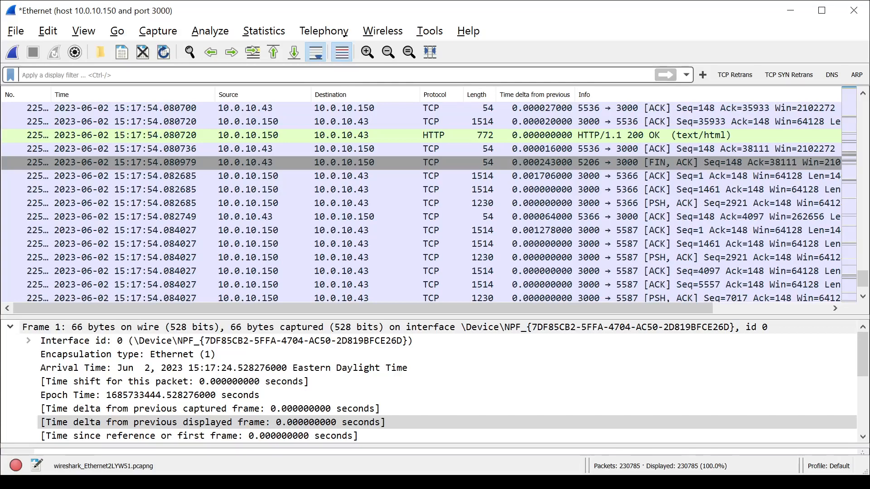
text(tcp.f)
text(s.sy)
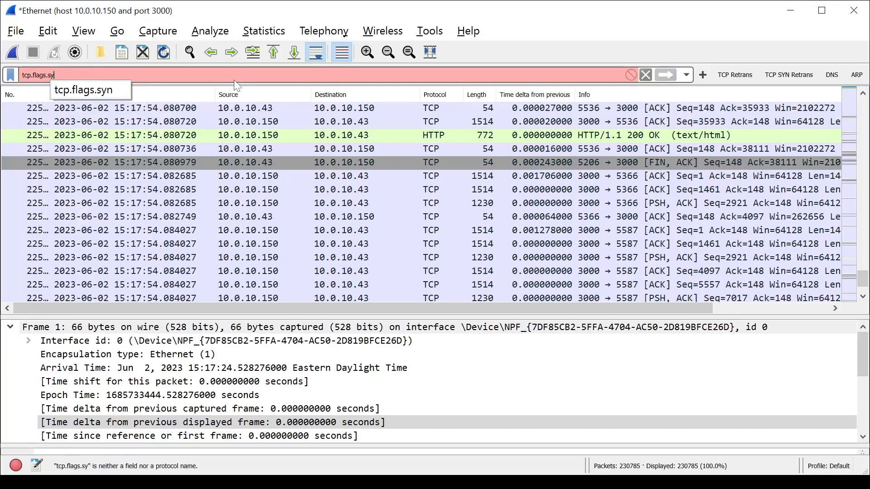
text(n==1 and tcp.flack)
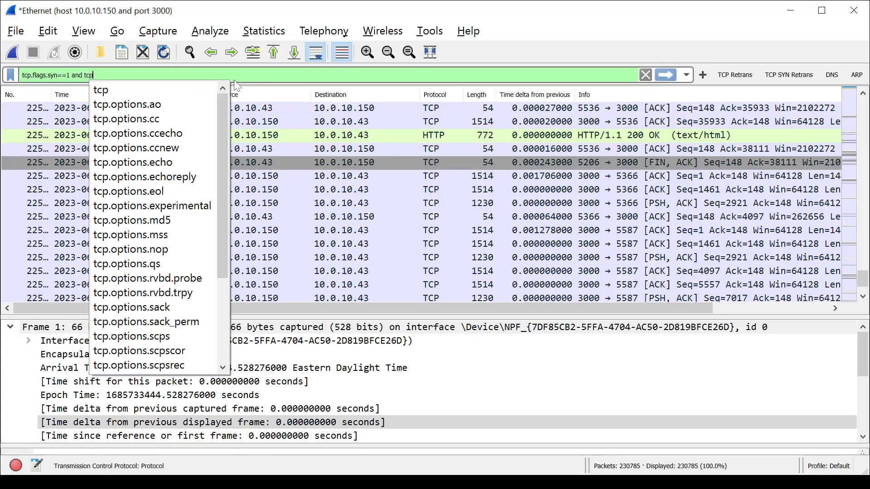
key(BackSpace)
key(BackSpace)
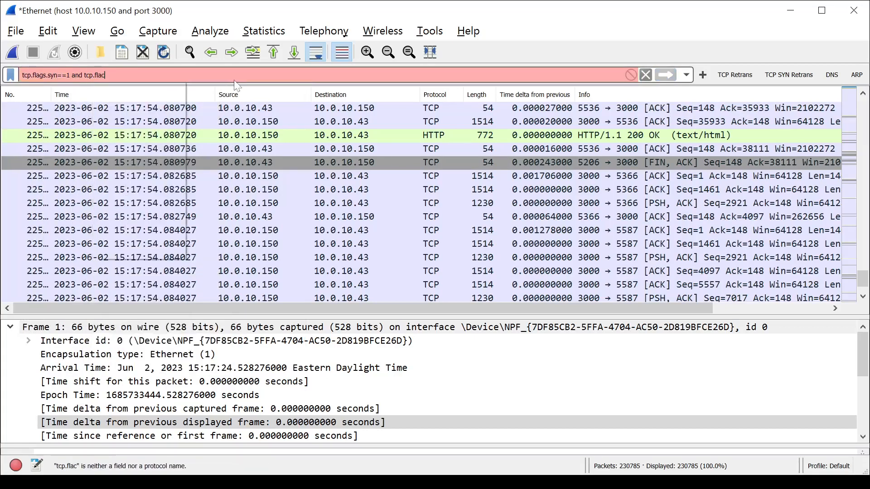
text(gs.ack == 1)
key(BackSpace)
text(0)
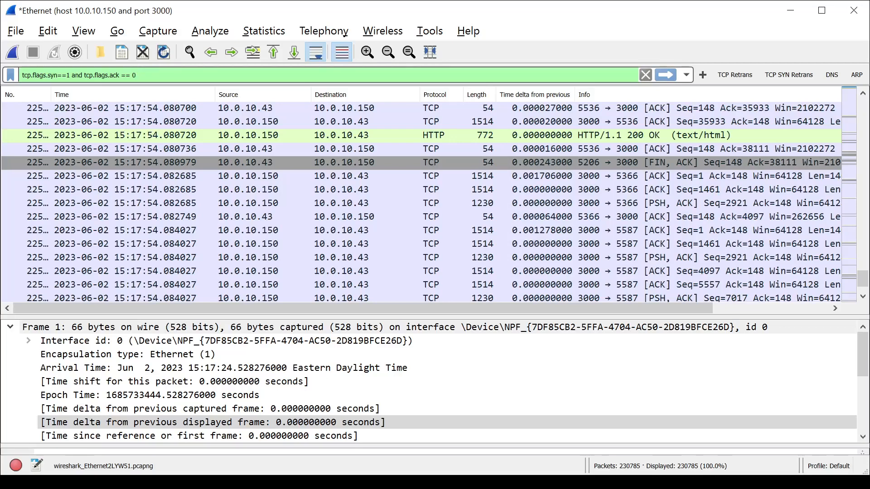
key(Return)
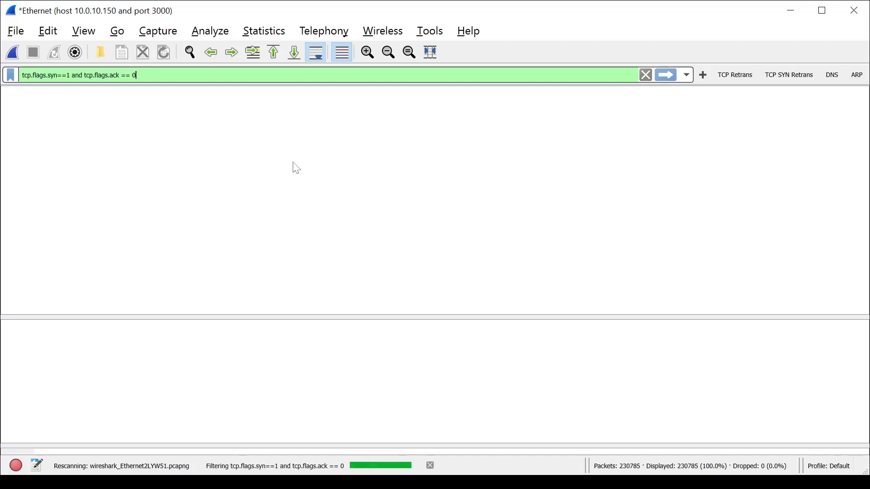
Browse the filtered SYN packets and copy the complete display filter expression
scroll(290, 161, down, 10)
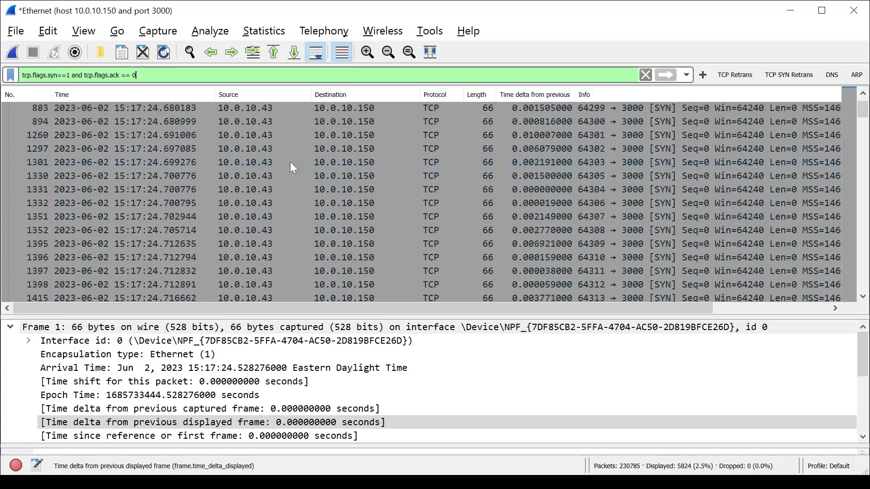
scroll(292, 165, down, 20)
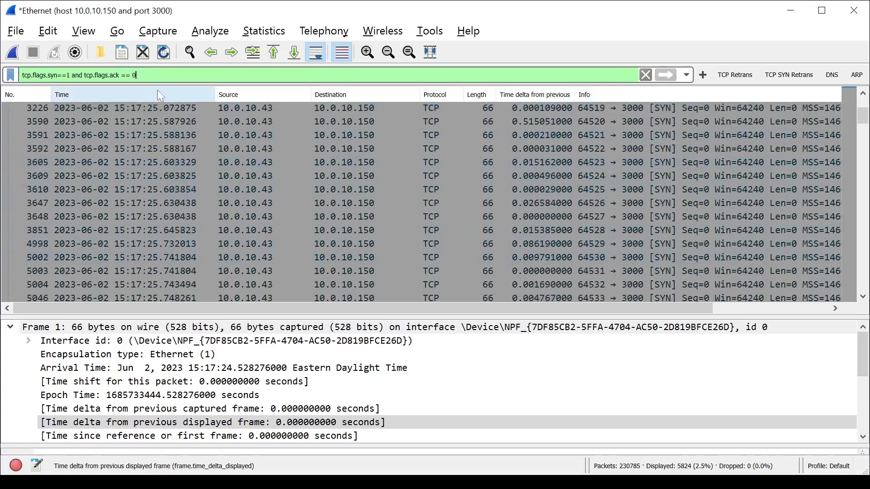
key(ctrl+a)
key(ctrl+c)
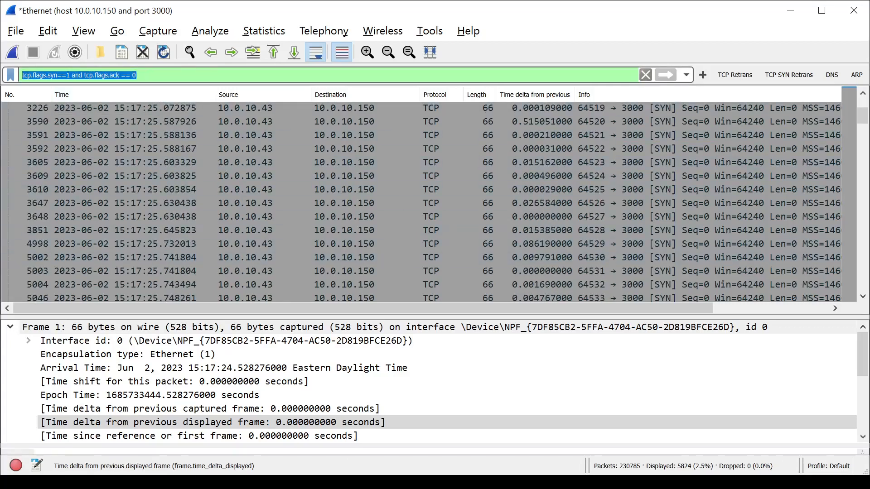
Open the I/O Graphs window for the capture, then move and resize it to fit the screen
click(265, 31)
click(282, 164)
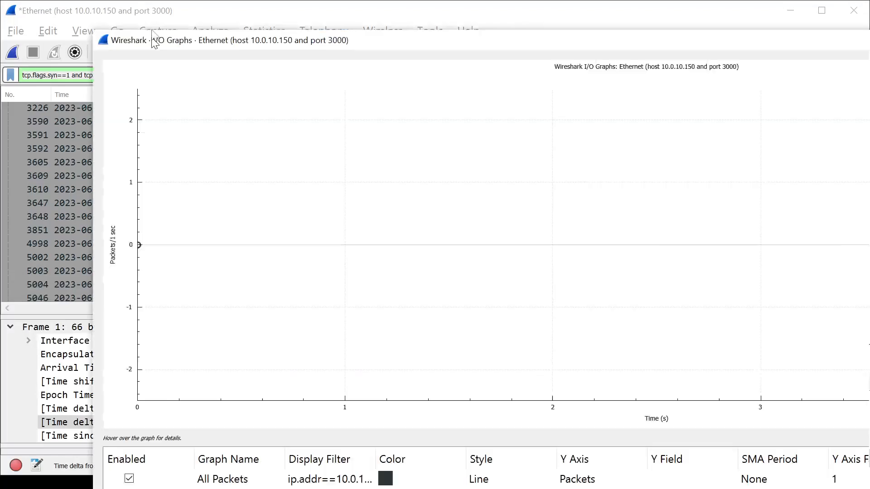
drag(153, 39, 56, 25)
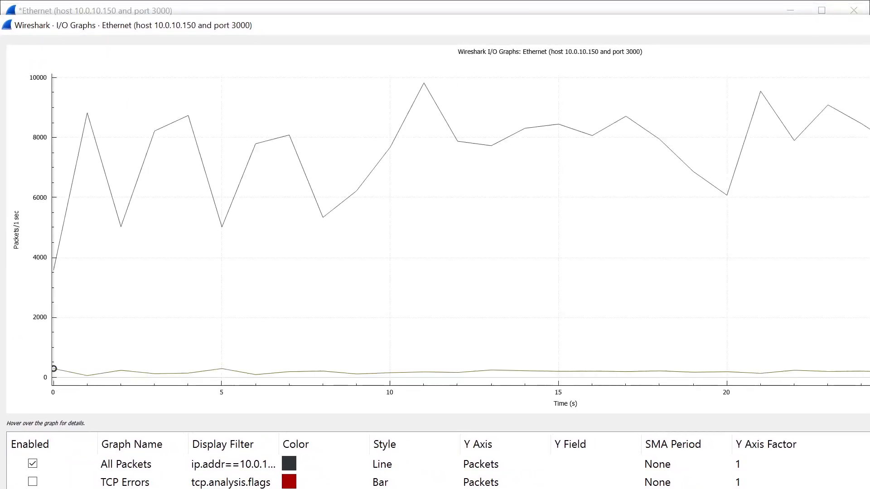
mouse_move(1, 488)
mouse_down()
mouse_move(19, 486)
mouse_move(1, 475)
mouse_up()
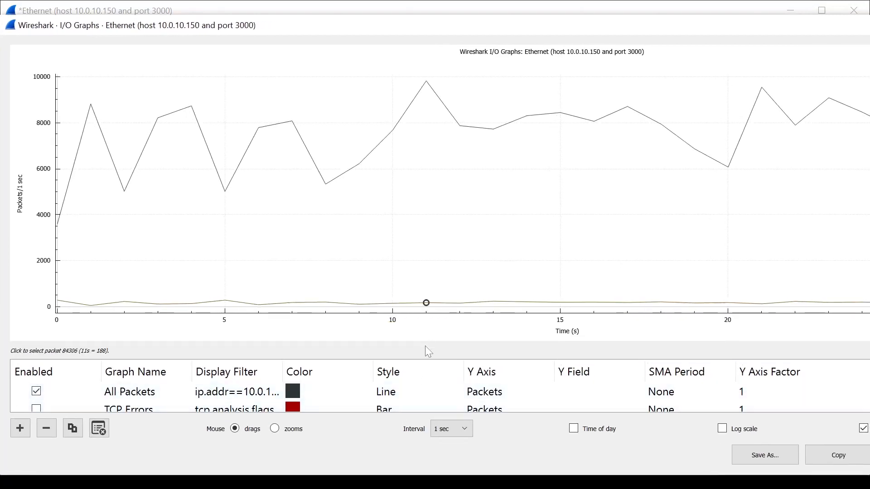
Disable the Filtered packets graph so its line is not plotted
scroll(319, 404, down, 1)
click(319, 404)
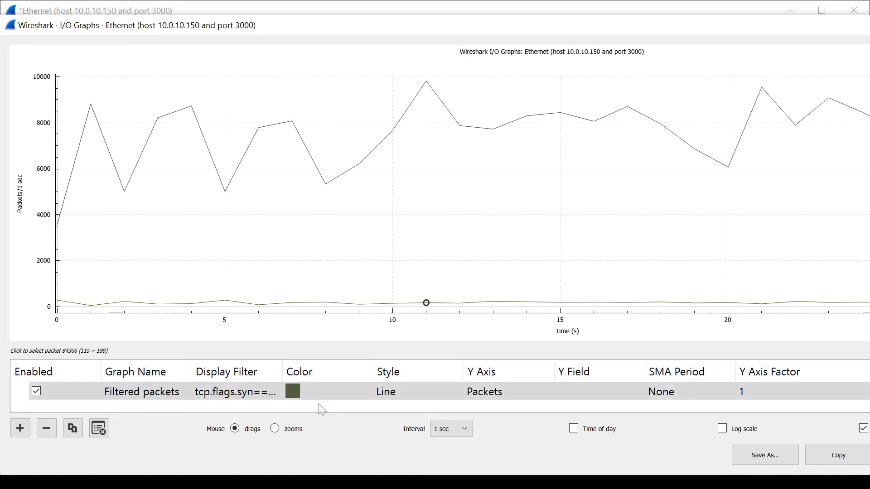
click(36, 391)
scroll(102, 397, up, 1)
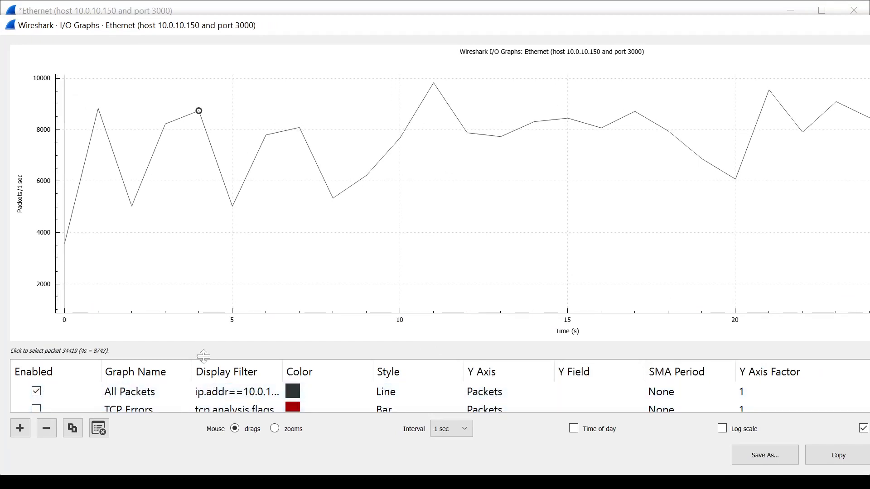
Enlarge the graph list and its Display Filter column, and delete the Filtered packets graph
drag(203, 356, 198, 295)
drag(283, 312, 430, 305)
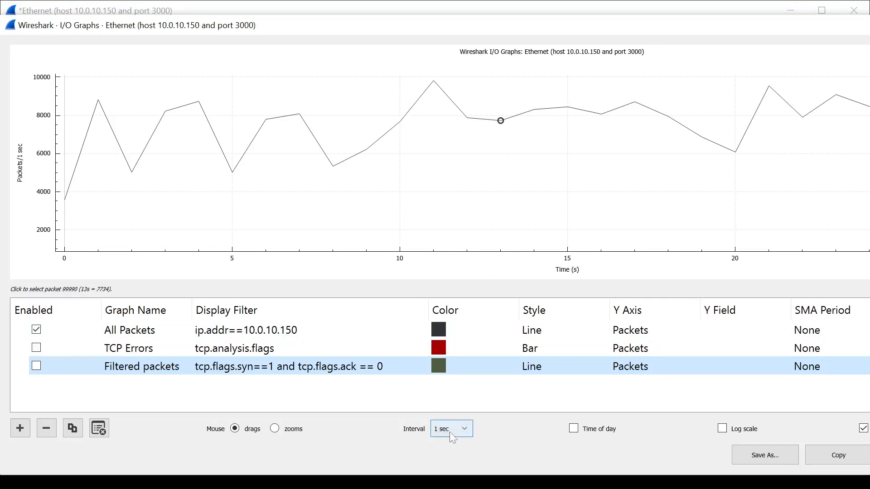
click(47, 428)
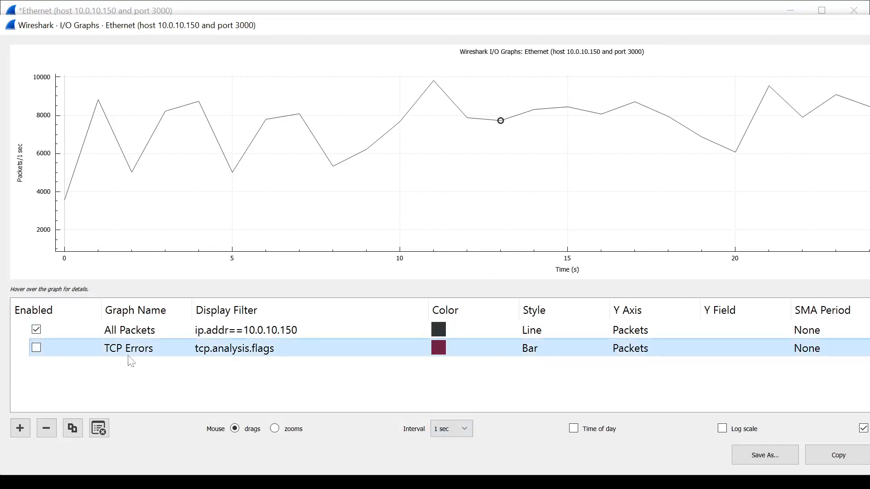
Delete the TCP Errors graph and replace the All Packets graph's display filter with the copied SYN filter expression
click(46, 428)
double_click(247, 330)
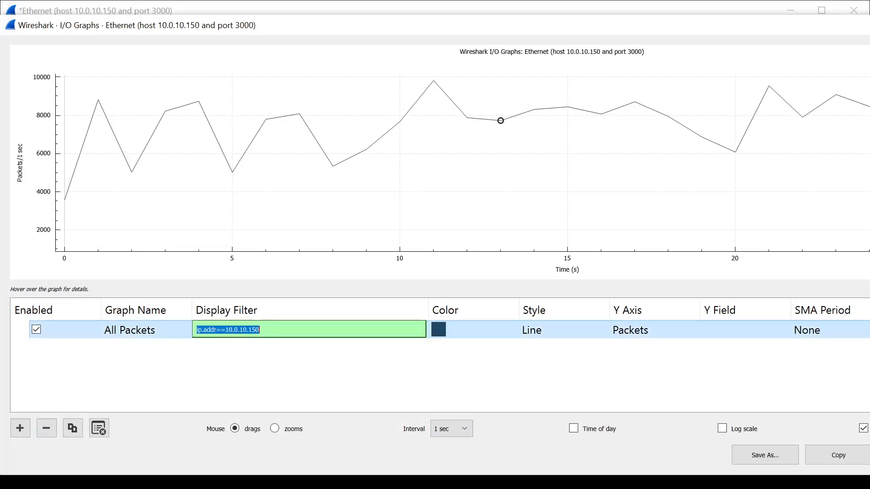
key(ctrl+v)
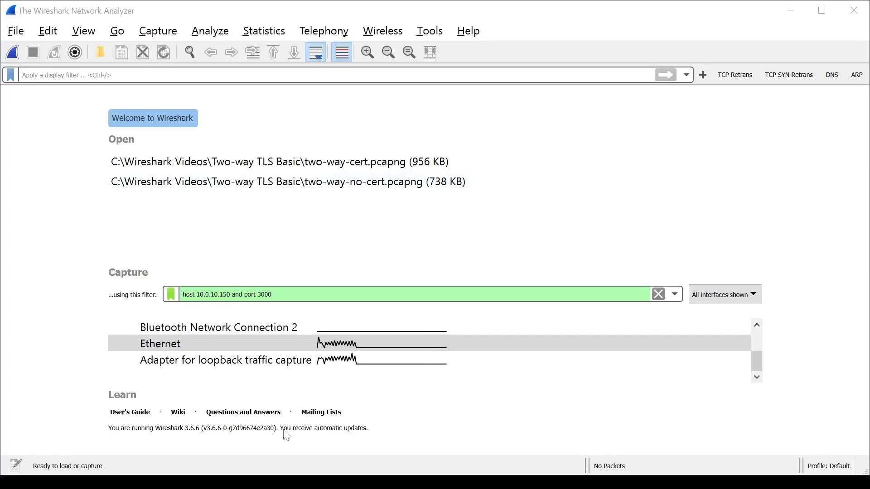
Switch to PowerShell and run http_test.py with Python from C:\scripts\plaintext
click(225, 485)
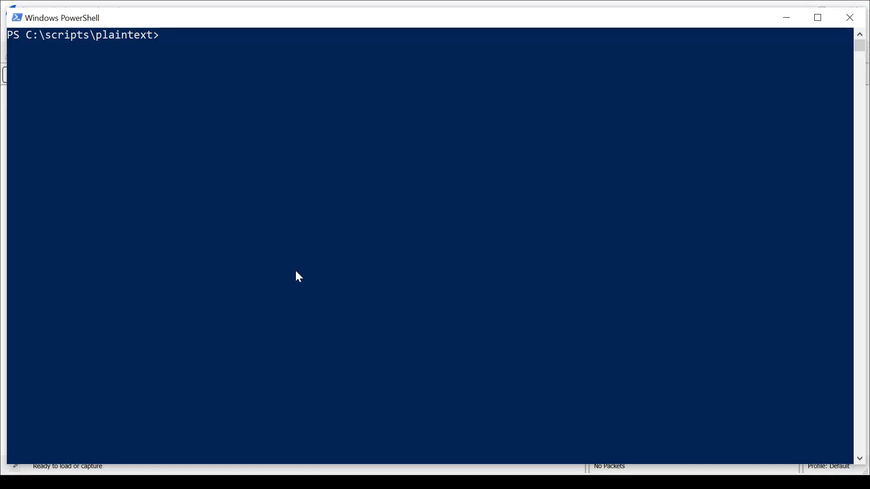
key(Up)
key(Up)
key(Up)
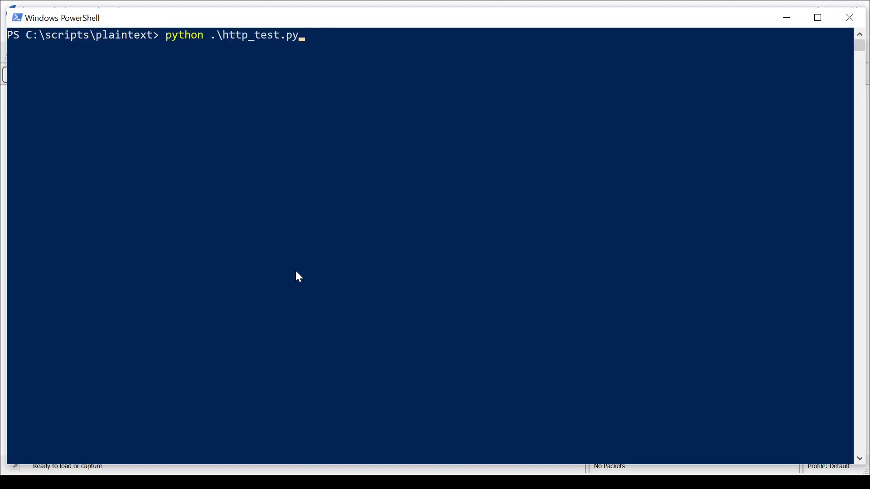
key(Return)
Enter 10.0.10.150 as the script's destination IP and 3000 as its destination port
text(10.10.)
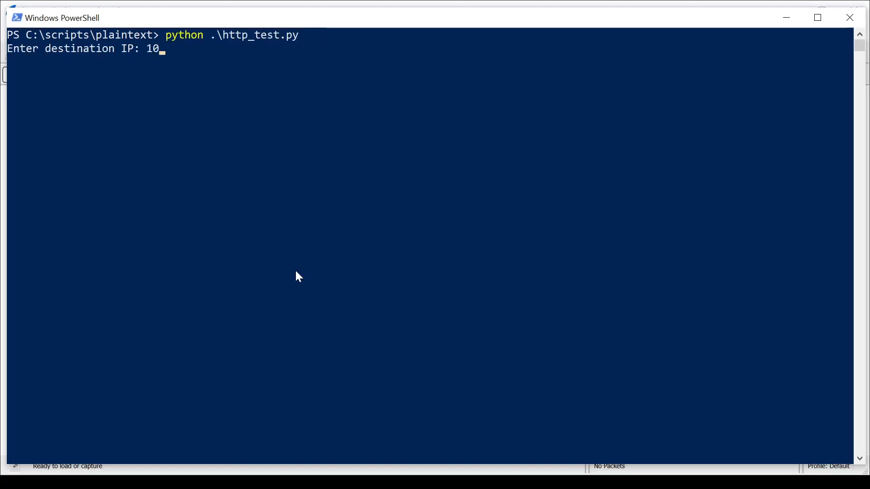
key(BackSpace)
key(BackSpace)
key(BackSpace)
text(0.10.140)
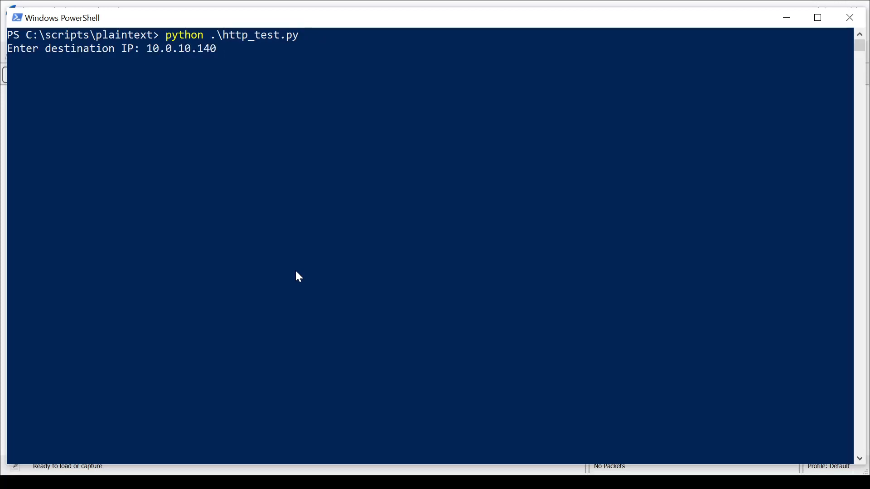
key(BackSpace)
key(BackSpace)
text(50)
key(Return)
text(3000)
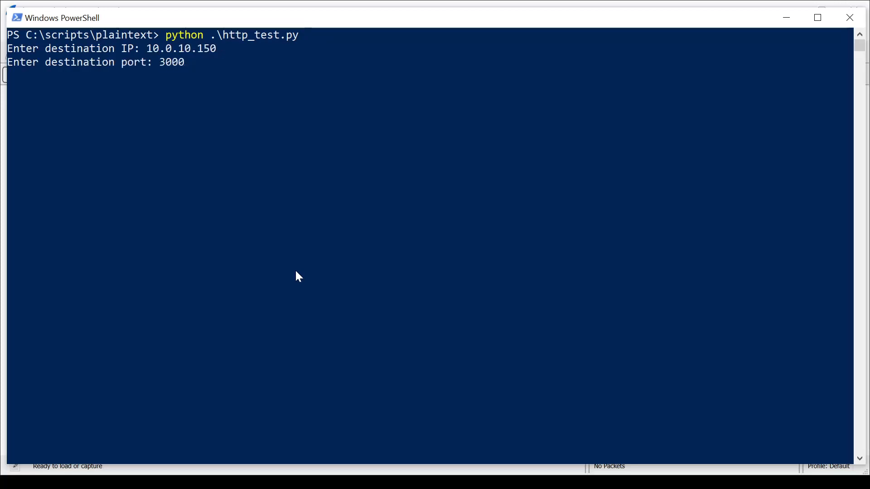
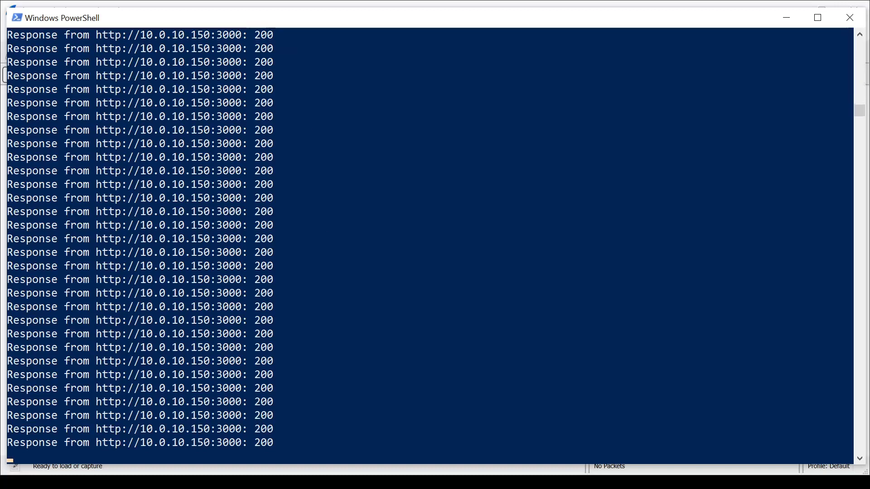
Switch to Wireshark and start a live capture on the Ethernet interface with the filter host 10.0.10.150 and port 3000
key(alt+Tab)
click(165, 349)
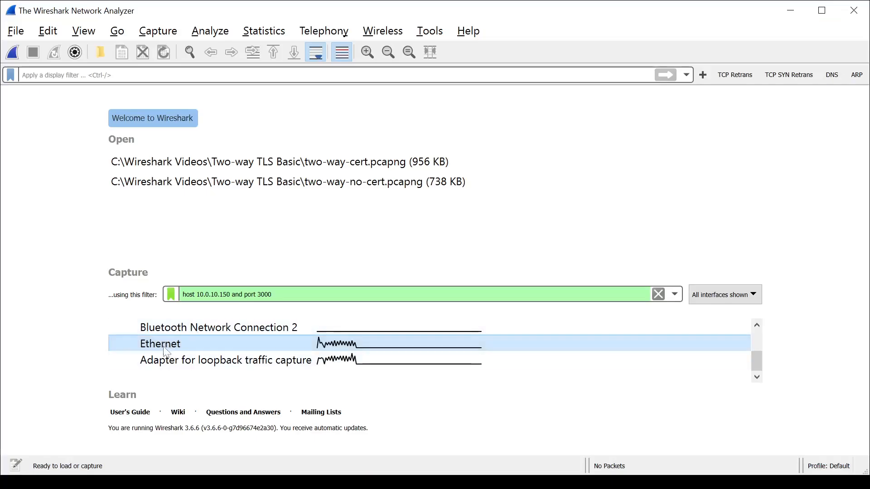
double_click(167, 348)
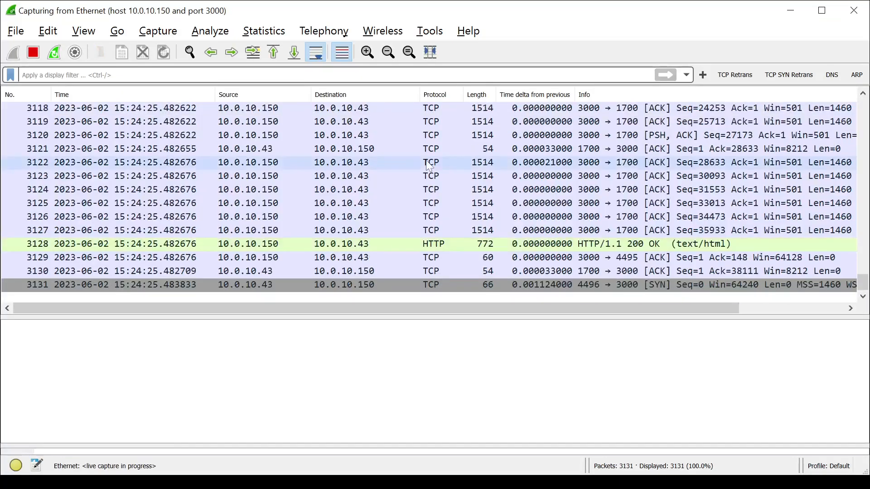
Compare the script's response codes in PowerShell with the packets of the live Wireshark capture
key(alt+Tab)
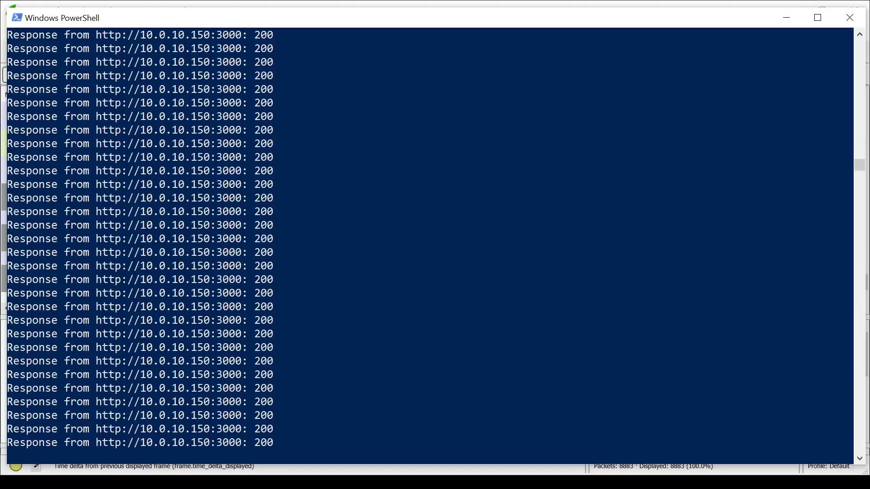
key(alt+Tab)
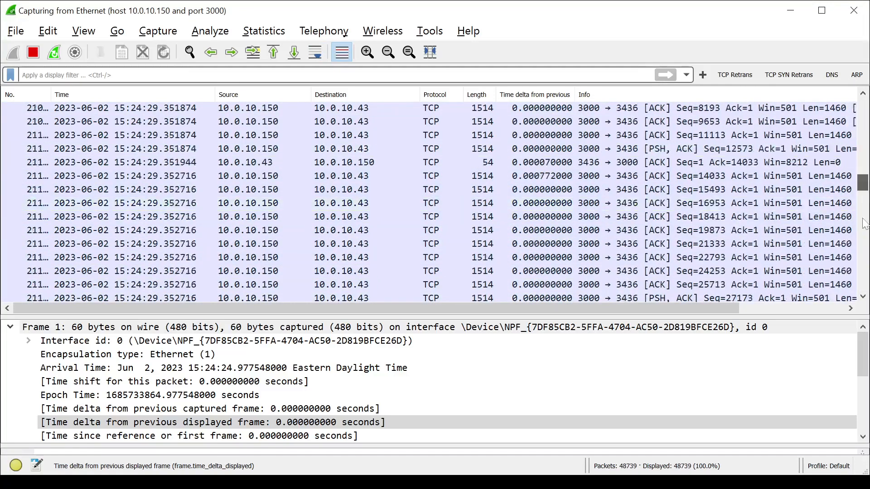
scroll(337, 249, up, 15)
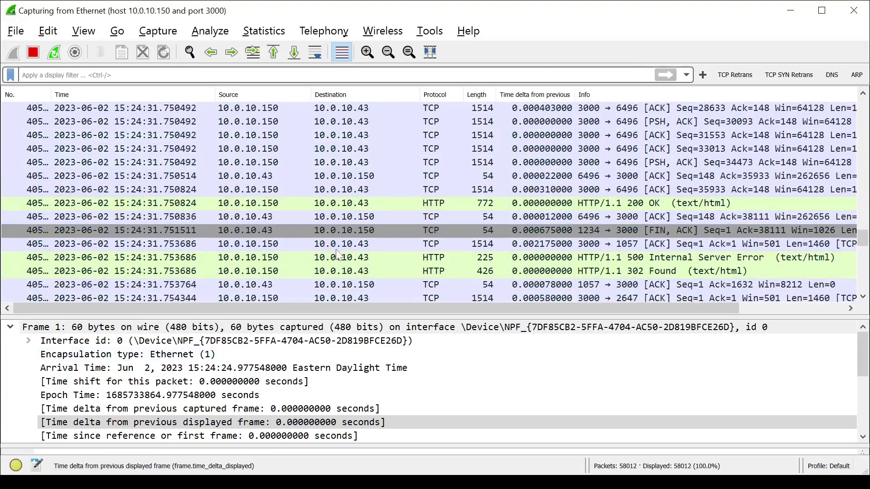
key(alt+Tab)
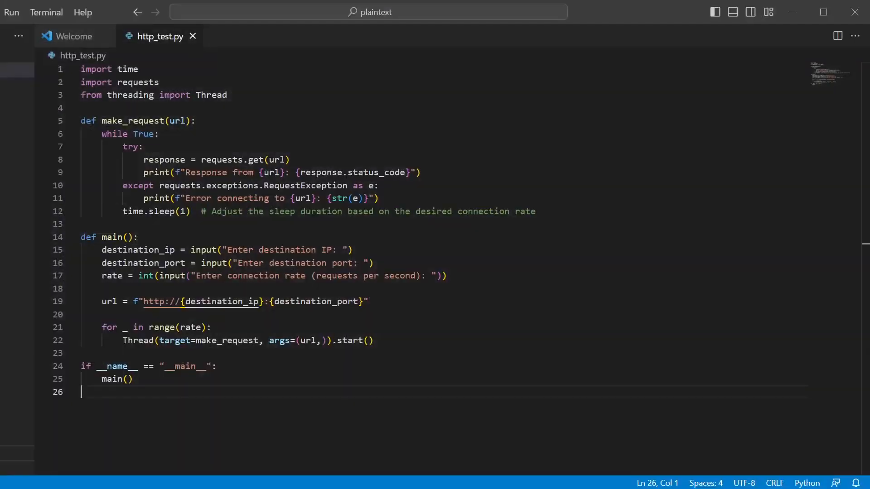
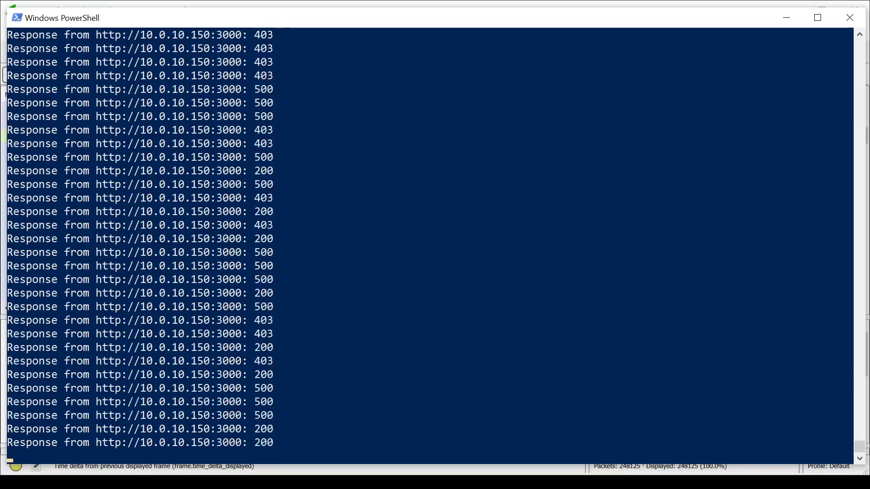
key(alt+Tab)
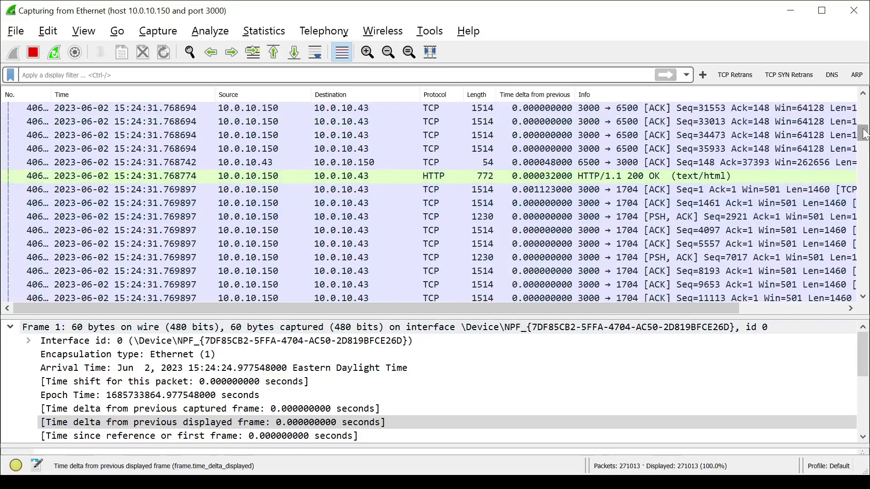
drag(862, 136, 864, 164)
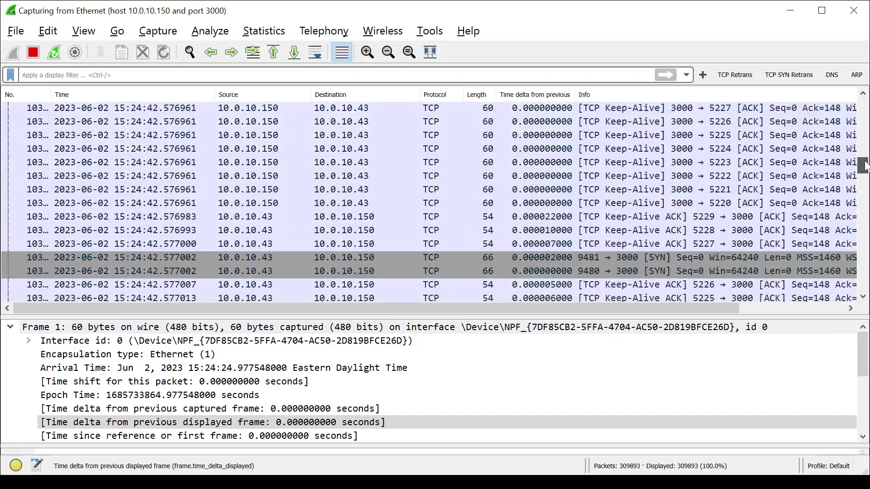
Filter the live capture with tcp.analysis.retransmission and browse the TCP retransmissions from the earliest to the latest
click(740, 81)
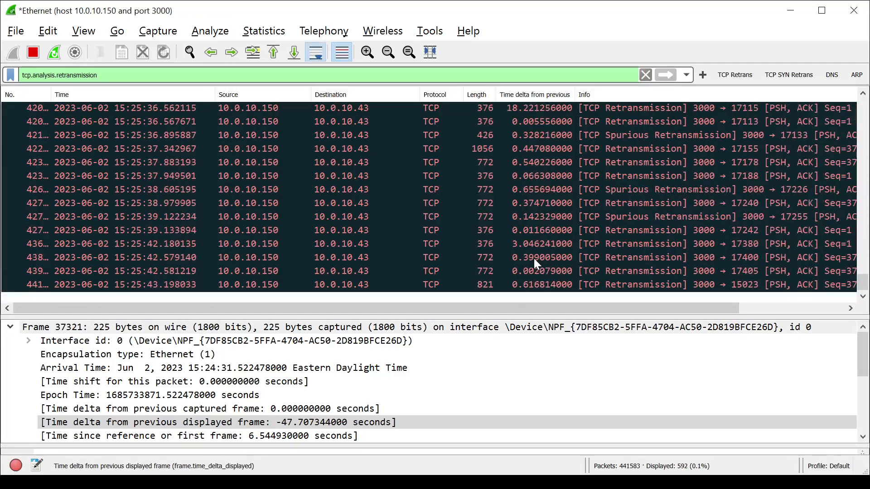
scroll(533, 259, down, 12)
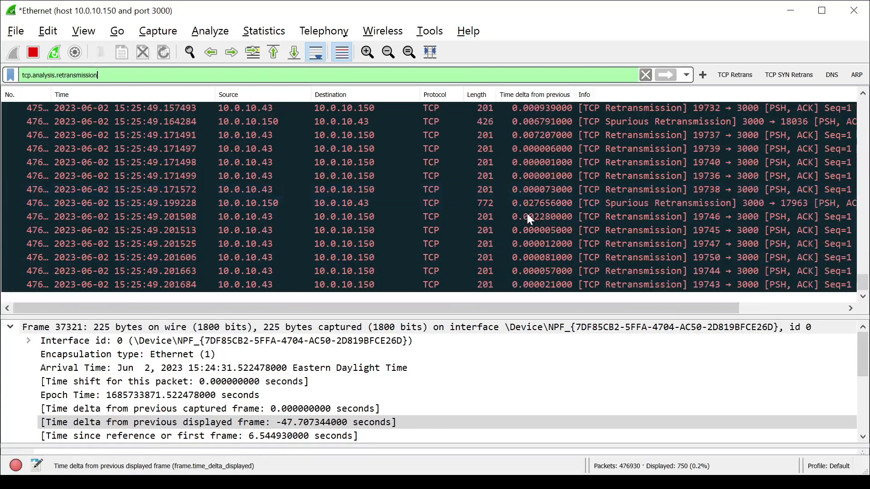
scroll(527, 214, up, 15)
scroll(527, 214, up, 7)
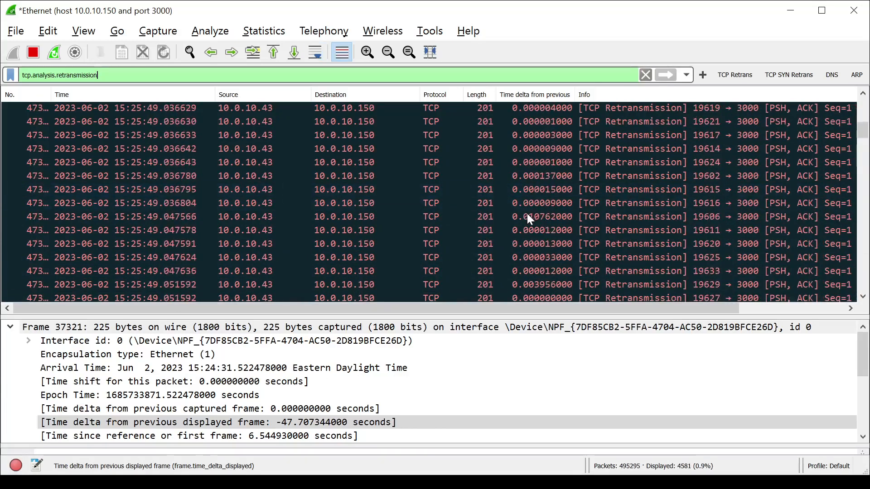
scroll(527, 214, down, 5)
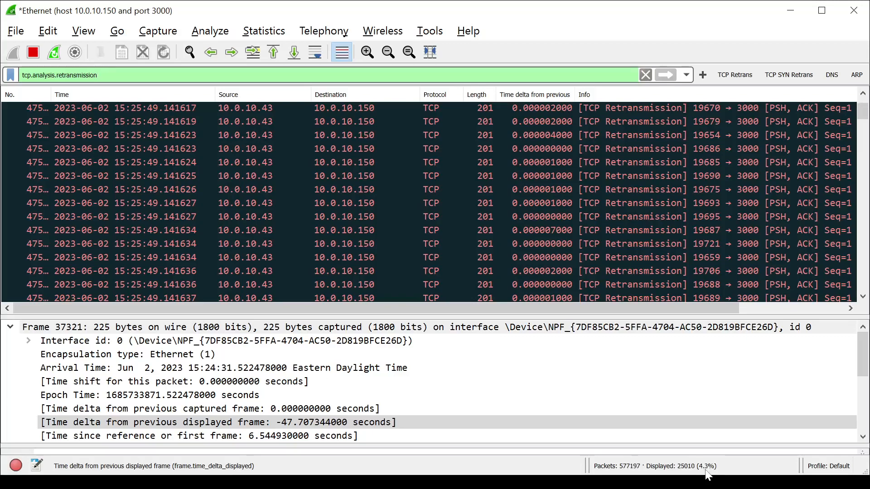
drag(863, 114, 863, 292)
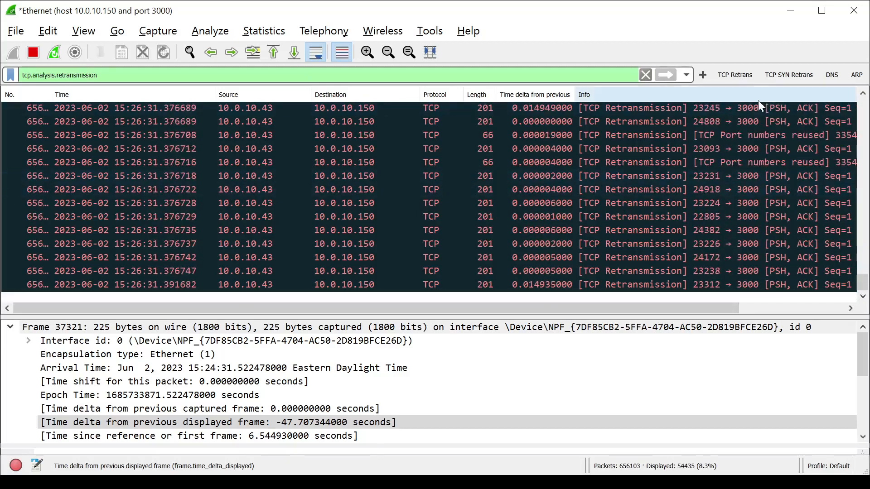
Filter the capture for SYN retransmissions with tcp.analysis.retransmission && tcp.flags.syn ==1 && tcp.flags.ack == 0, and review their Info column
click(796, 77)
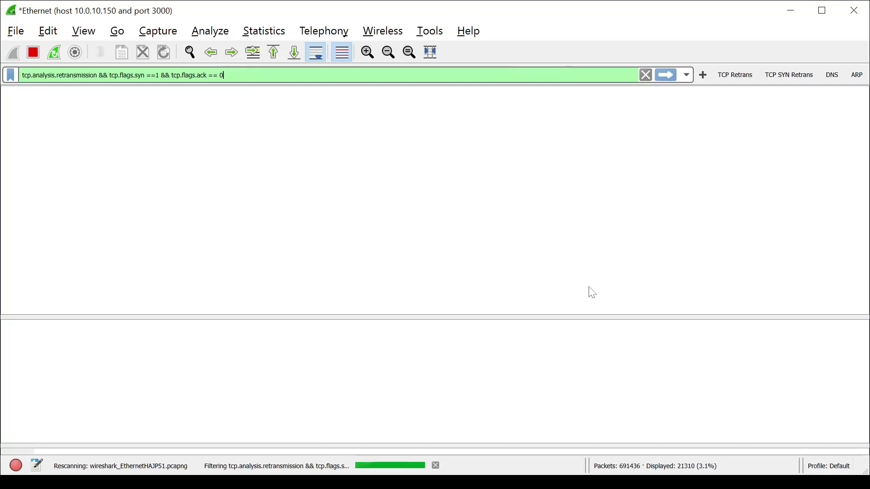
scroll(529, 257, up, 20)
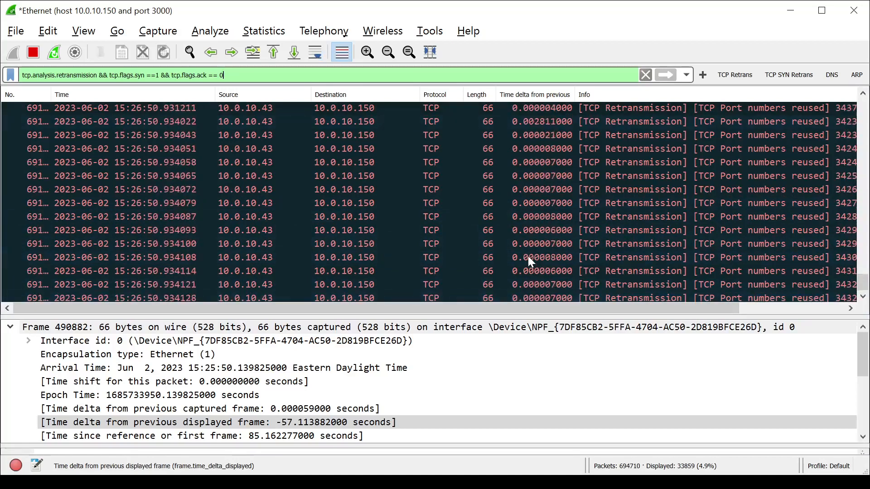
scroll(528, 257, down, 6)
drag(537, 309, 673, 307)
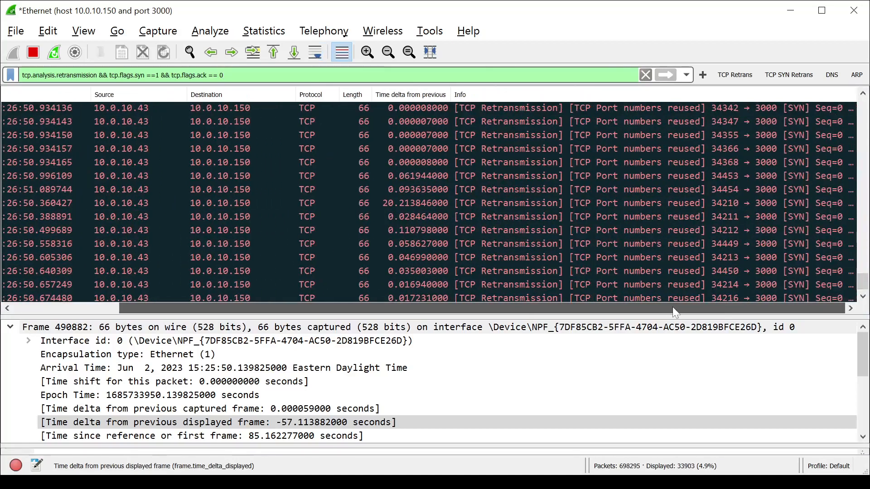
scroll(566, 259, up, 5)
scroll(576, 250, up, 15)
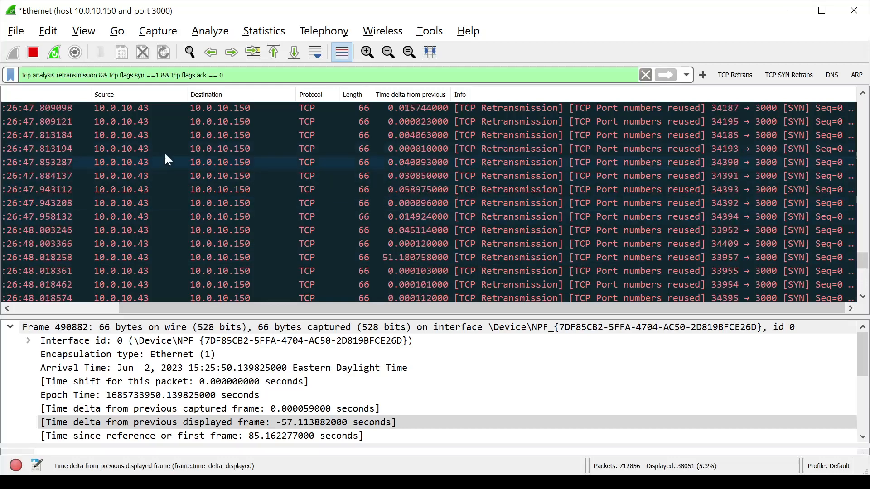
scroll(245, 159, up, 10)
scroll(245, 159, up, 15)
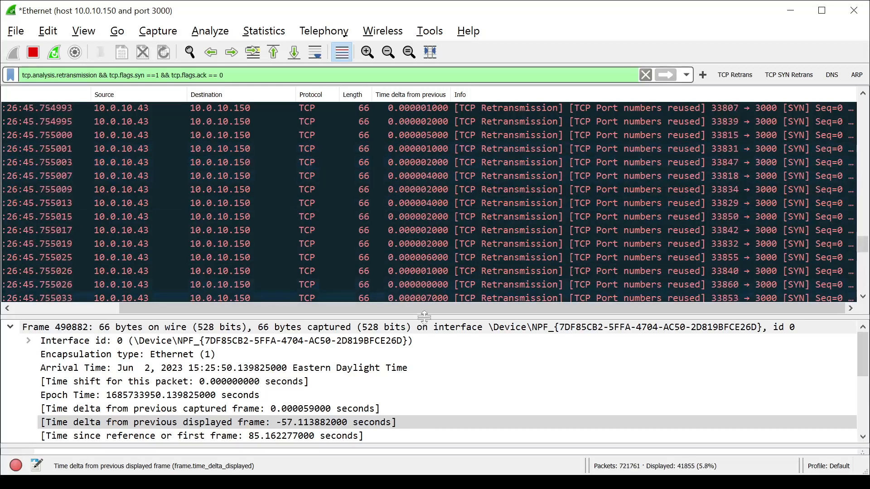
drag(427, 311, 501, 315)
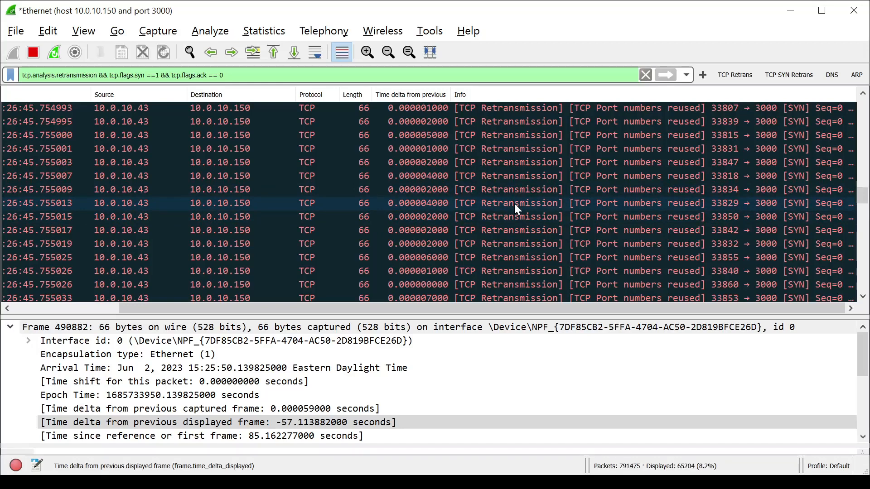
Select individual SYN retransmissions and browse back through earlier ones to examine their source ports and time deltas
click(633, 205)
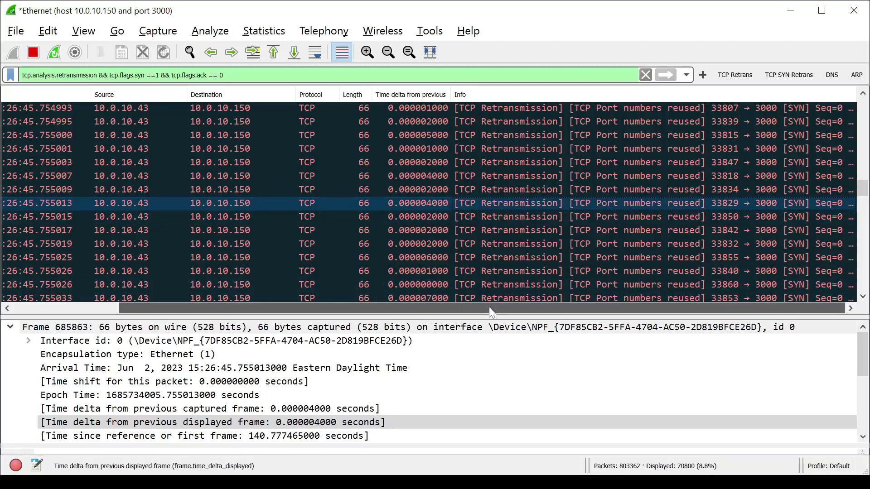
drag(489, 308, 465, 312)
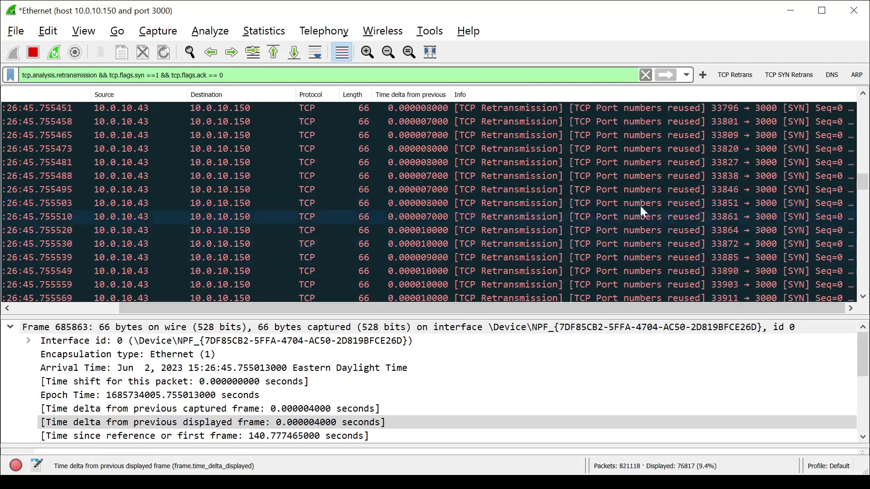
click(606, 205)
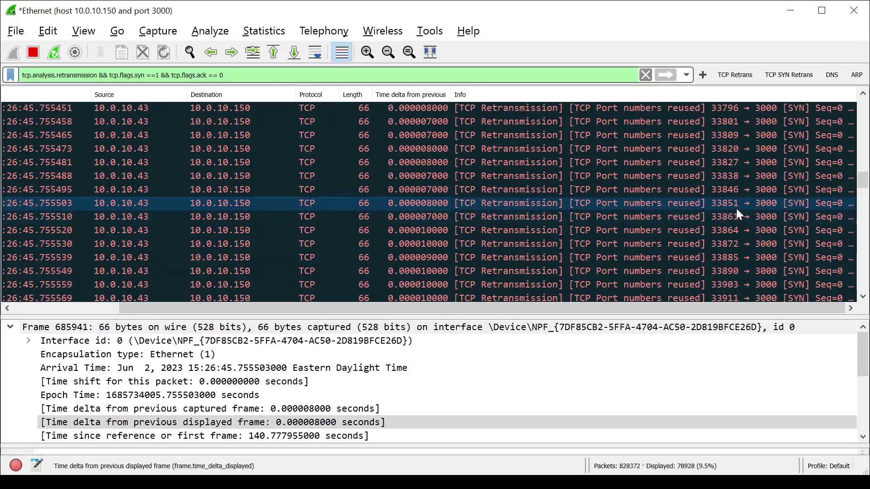
scroll(747, 218, up, 10)
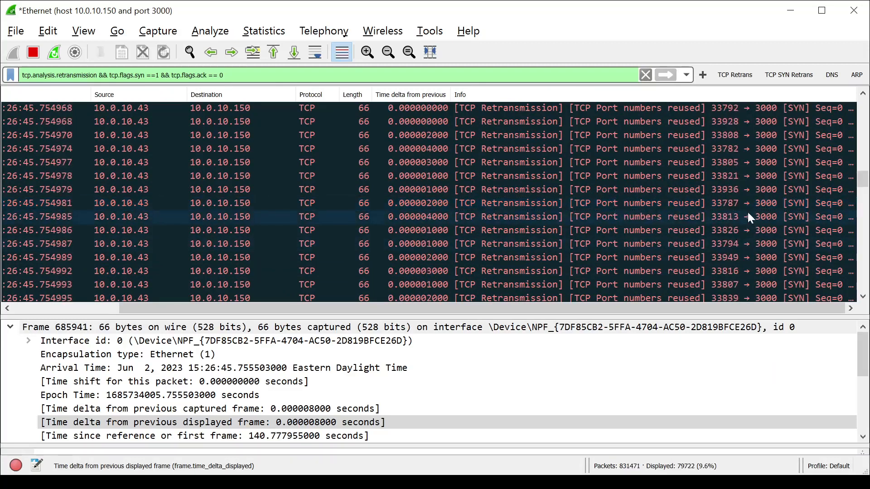
scroll(747, 218, up, 10)
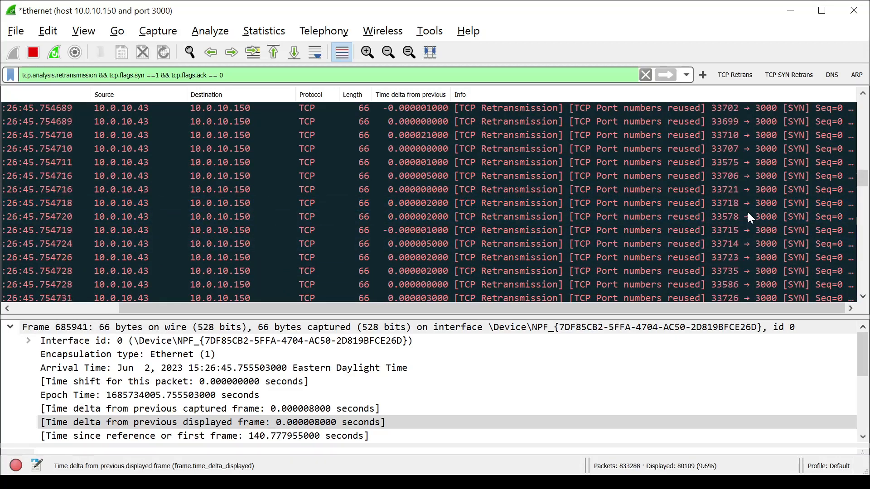
scroll(748, 216, up, 15)
scroll(750, 217, up, 20)
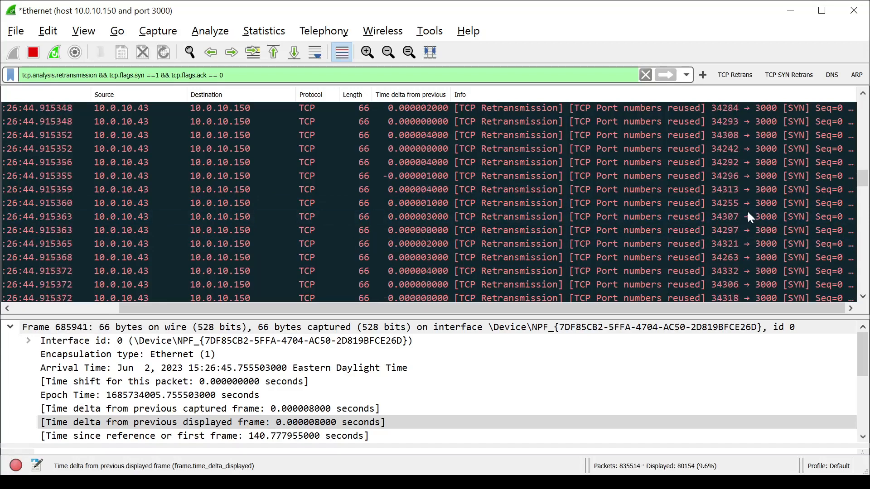
scroll(749, 214, up, 20)
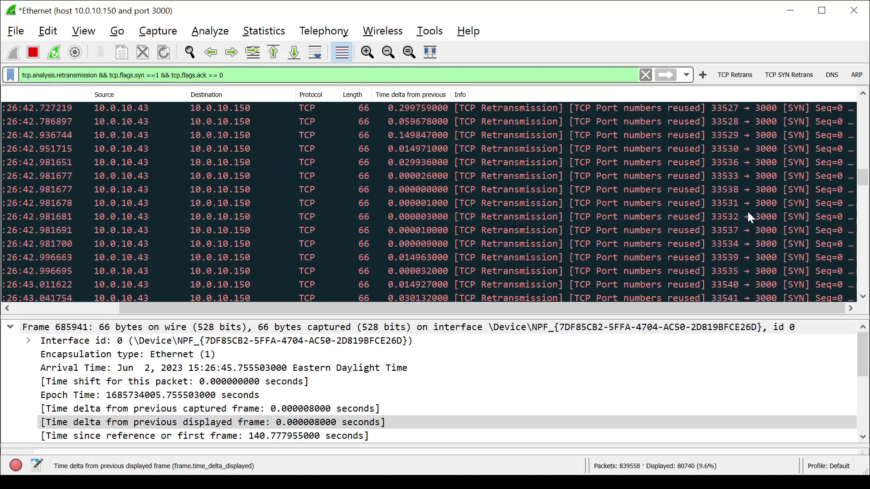
Browse further back through the filtered SYN retransmissions and return to the newest ones
scroll(750, 218, up, 15)
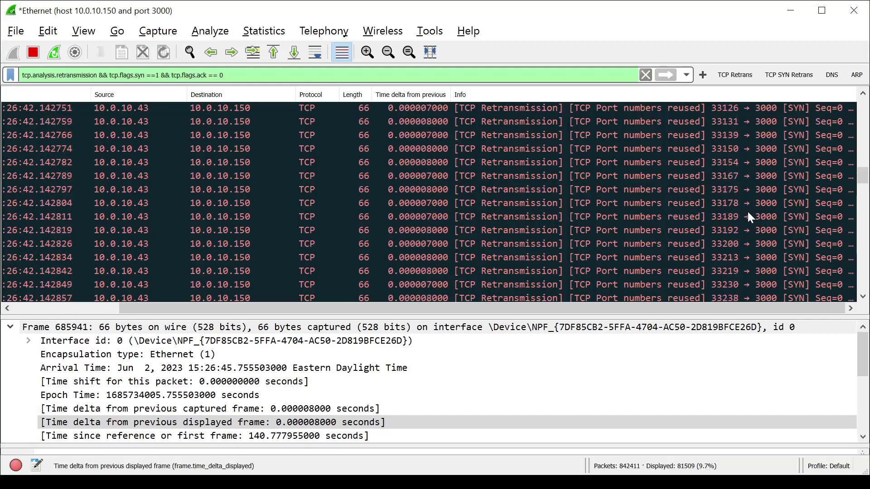
scroll(747, 210, up, 10)
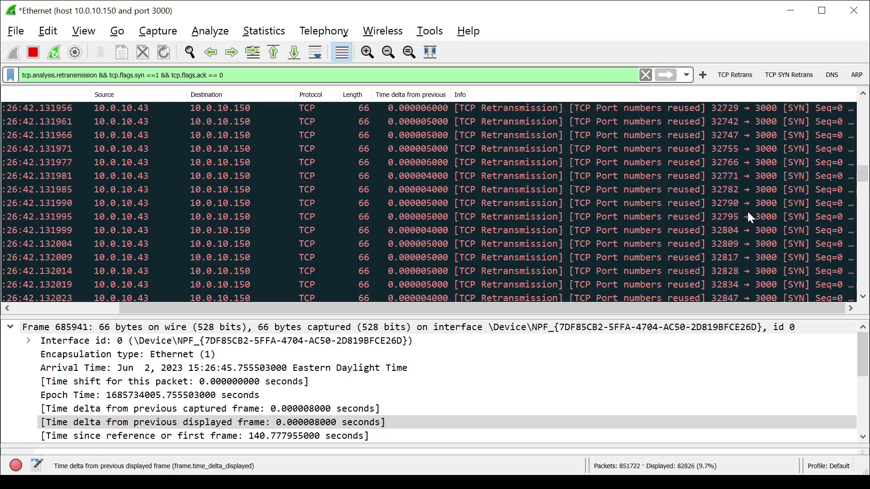
drag(863, 175, 866, 290)
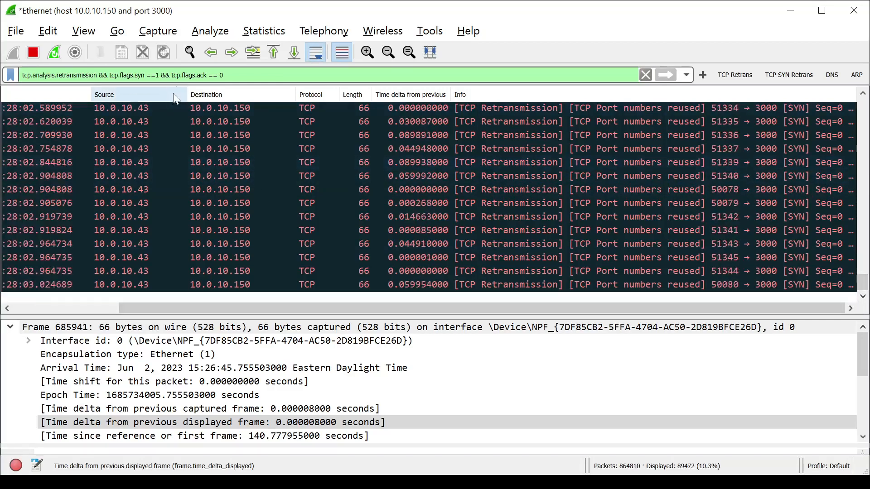
Stop the live packet capture and close the PowerShell window running the test script
triple_click(177, 75)
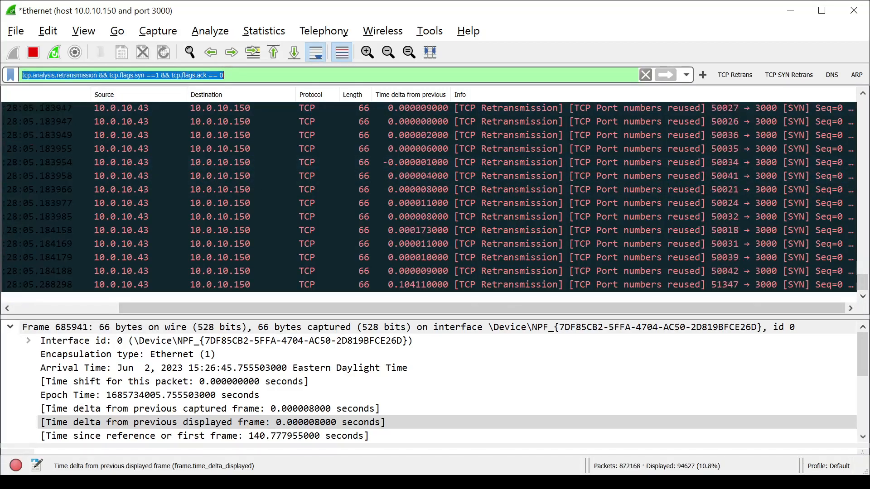
click(31, 55)
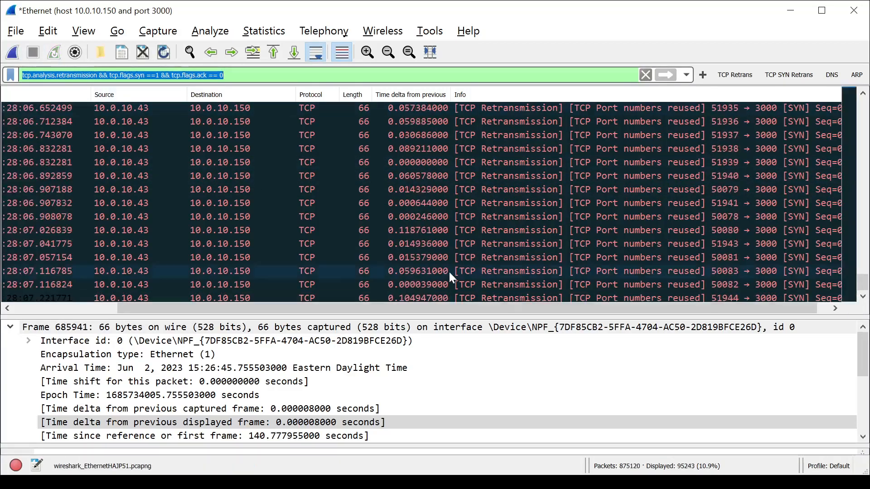
key(alt+Tab)
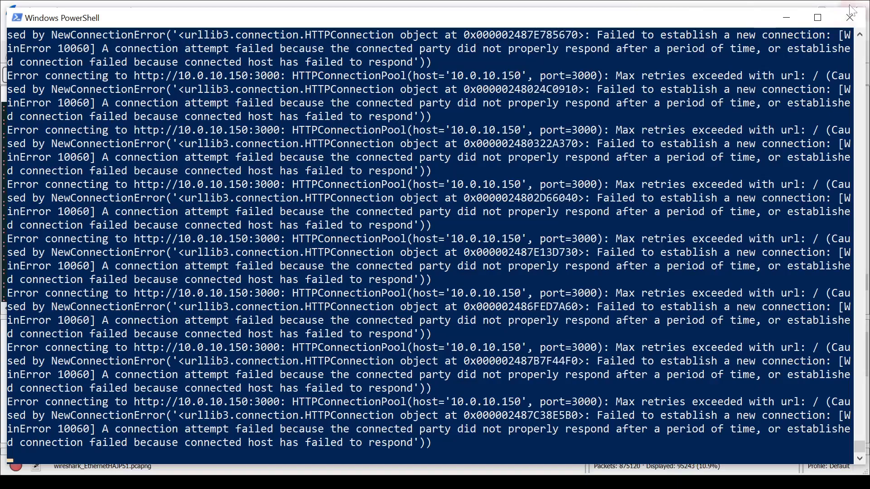
click(851, 20)
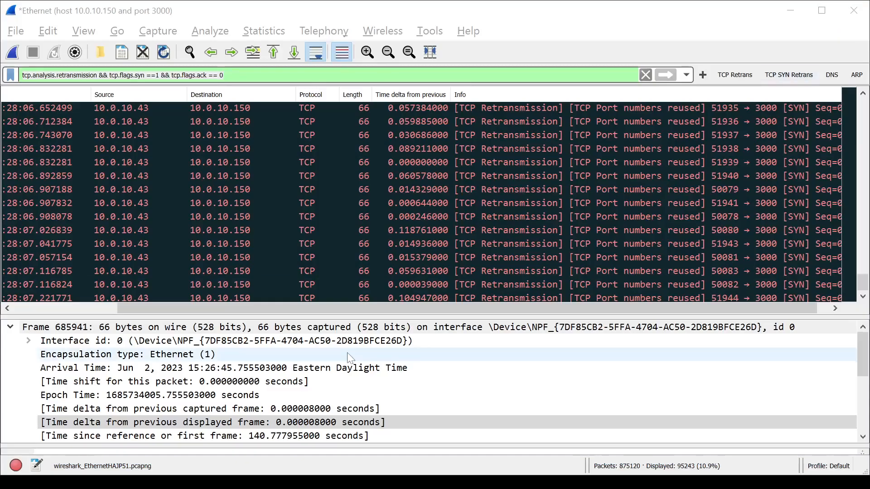
Open the I/O Graphs for the stopped capture and position the window so the whole graph and its list are visible
click(187, 33)
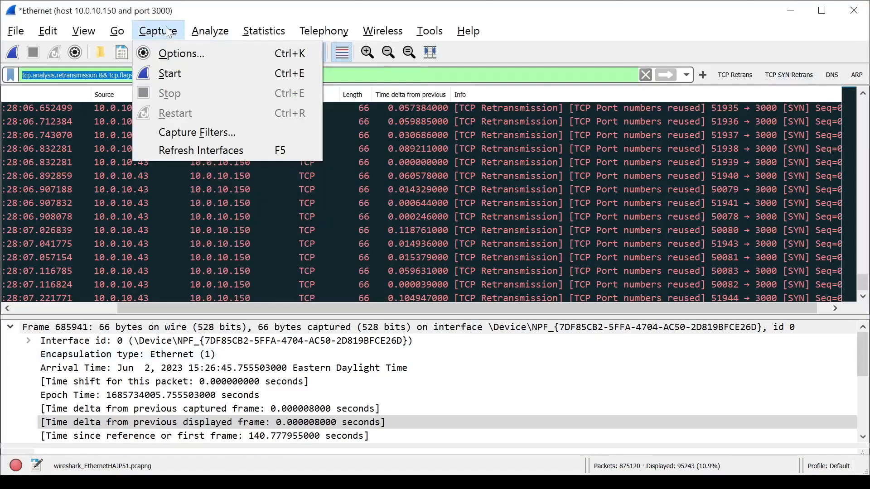
mouse_move(274, 33)
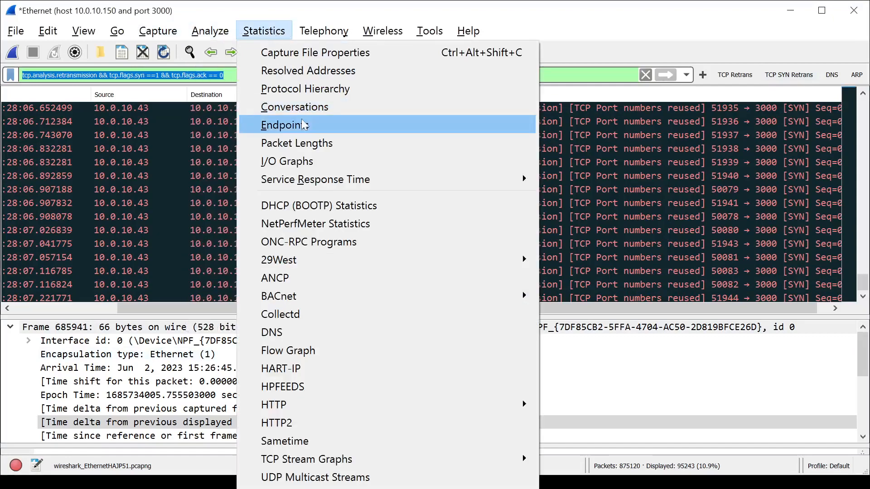
click(299, 161)
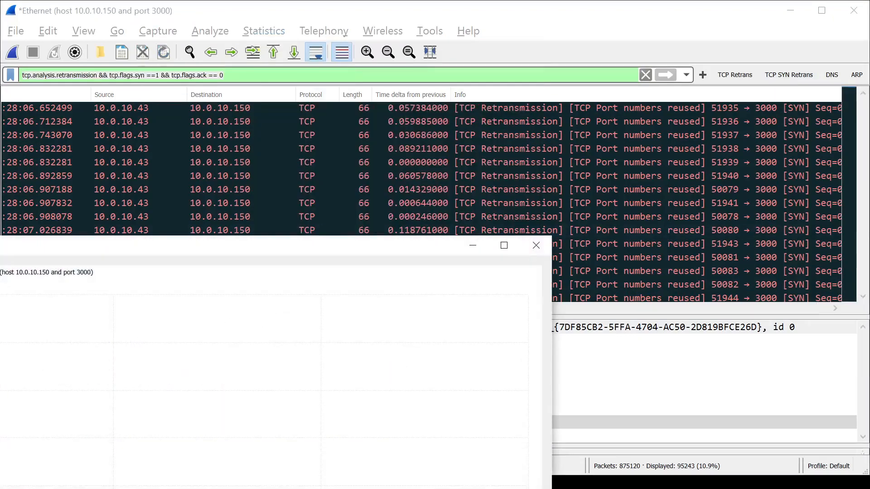
drag(0, 247, 21, 19)
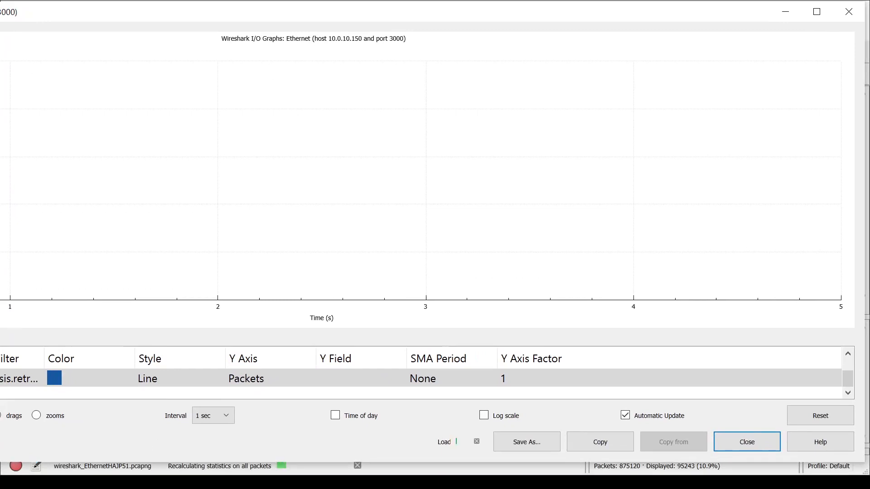
drag(0, 462, 26, 472)
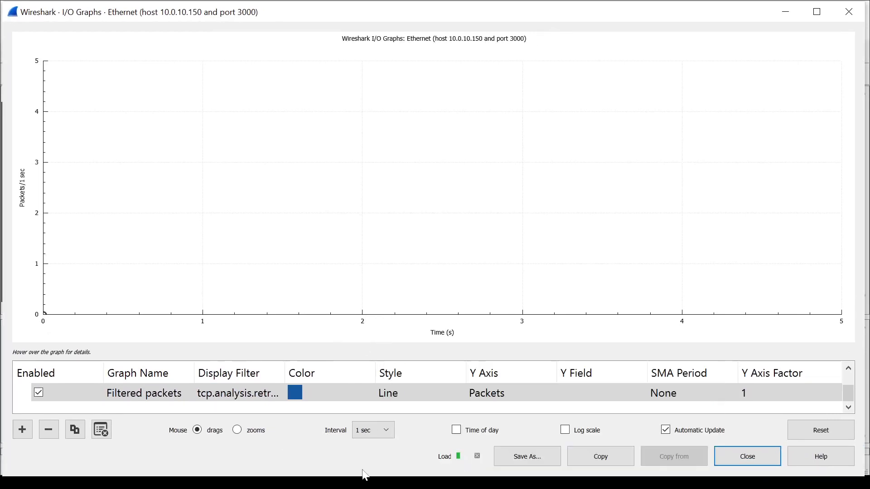
Widen the Display Filter column and enlarge the graph list to compare the All Packets and Filtered packets filters
drag(285, 373, 512, 374)
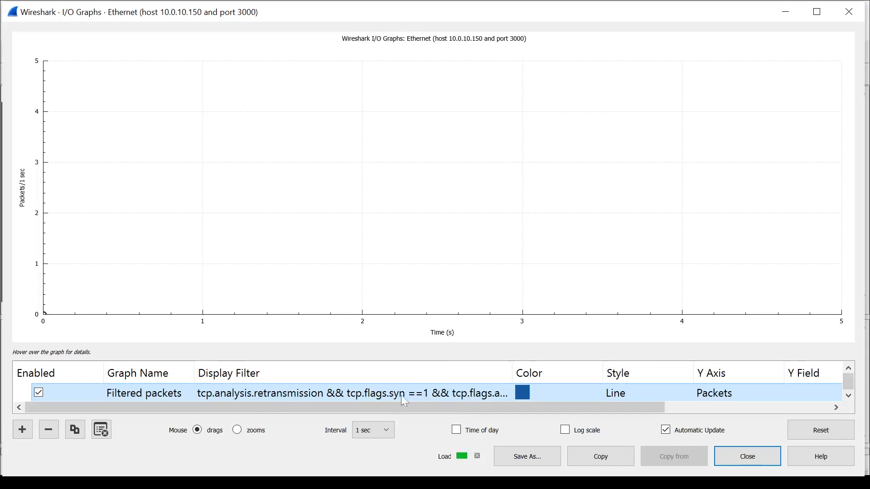
drag(514, 380, 596, 379)
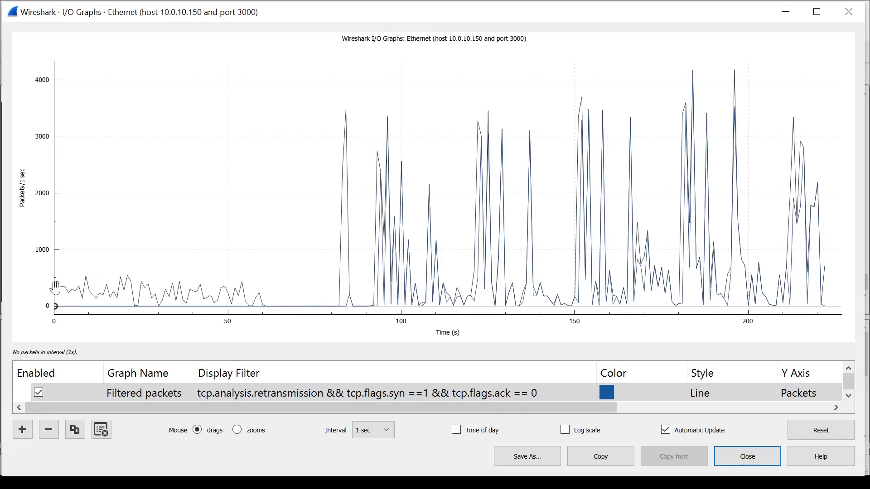
drag(846, 390, 847, 388)
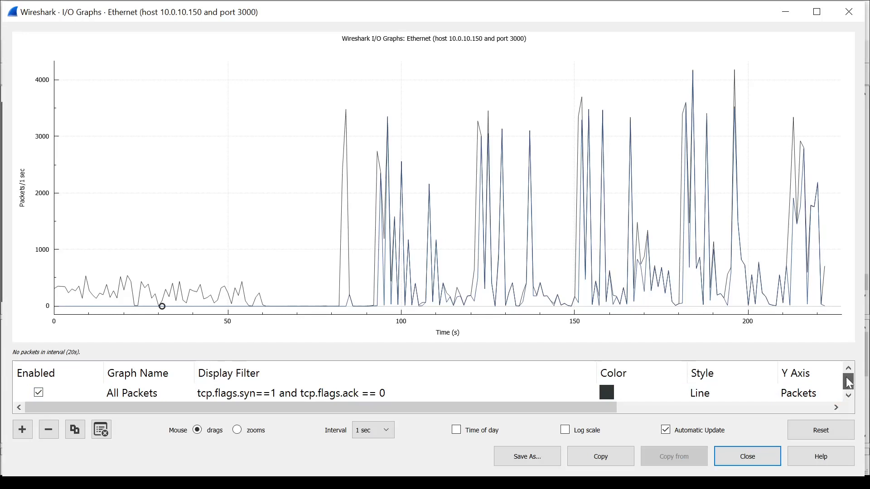
click(849, 396)
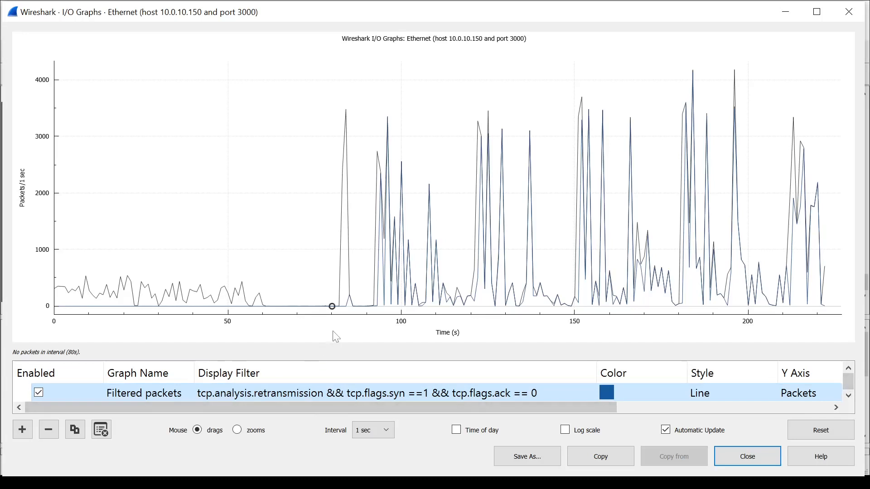
drag(337, 358, 337, 318)
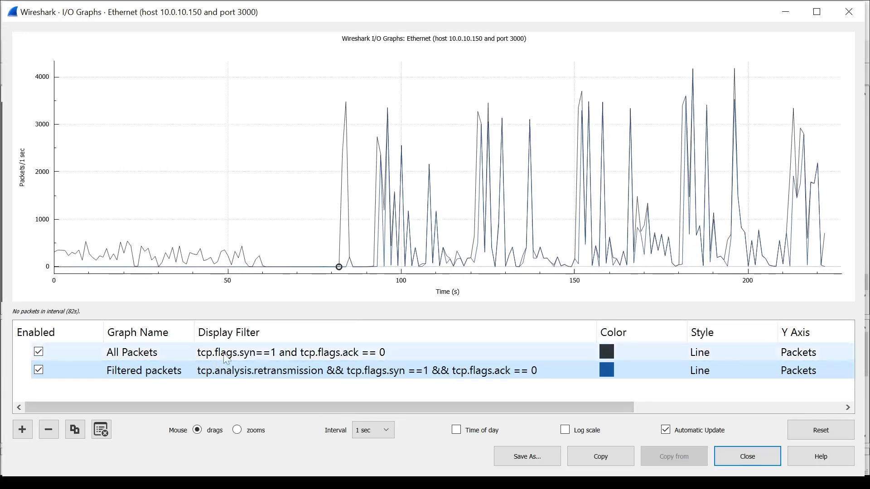
click(329, 359)
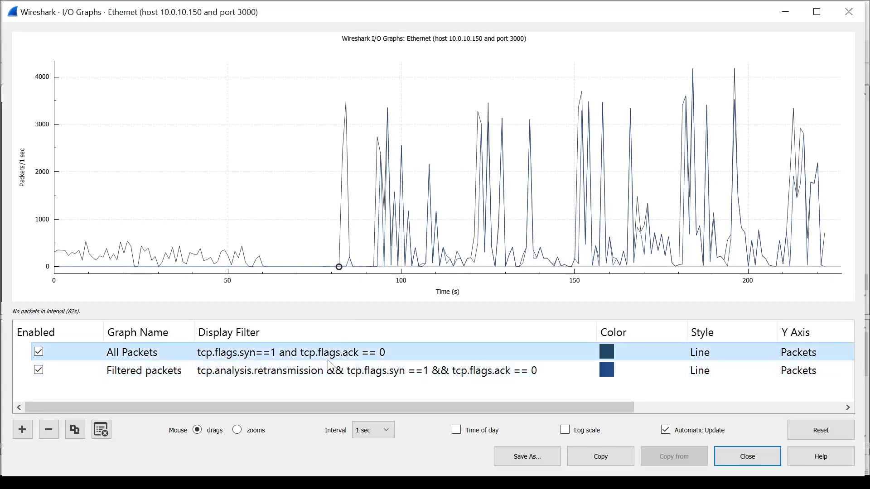
click(383, 375)
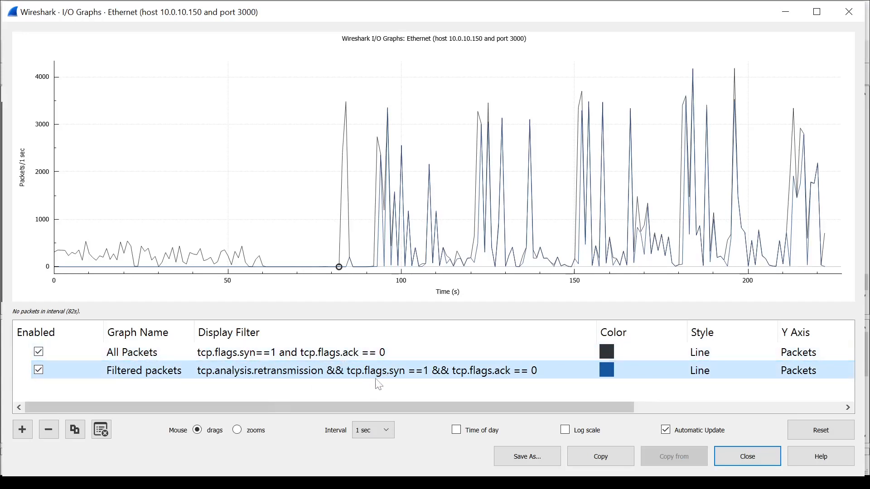
Set the Filtered packets graph's colour to dark red and compare it with the All Packets graph
double_click(607, 371)
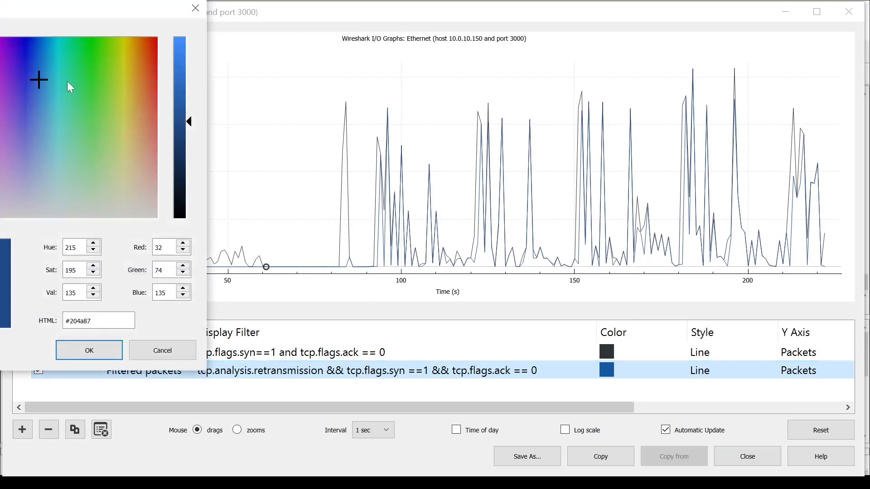
click(0, 59)
click(90, 350)
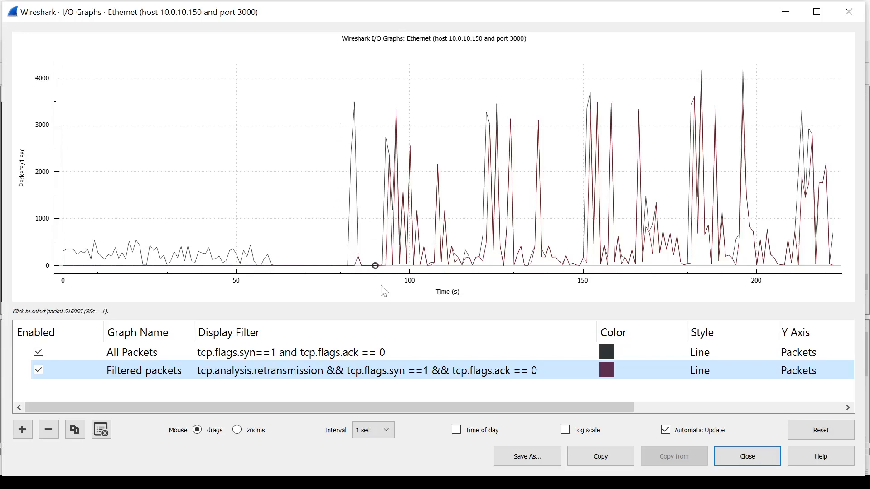
click(504, 352)
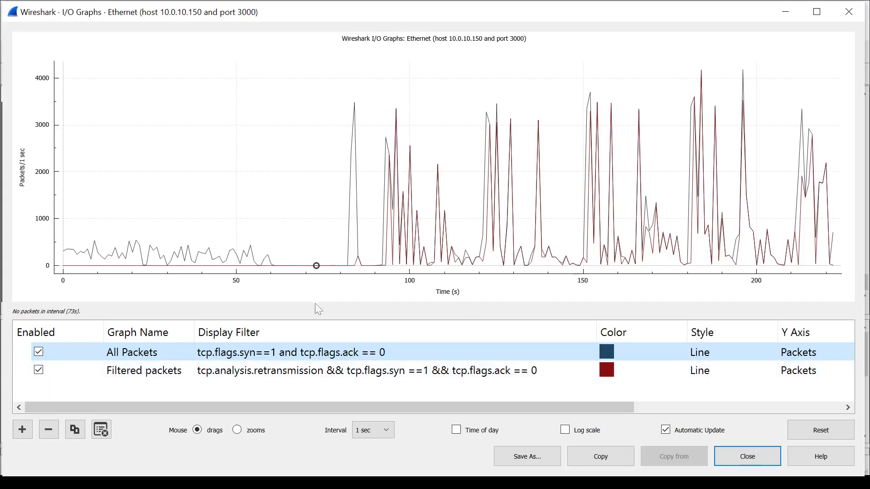
Minimise the I/O Graphs window and clear the display filter to show the whole capture
click(786, 12)
scroll(427, 181, down, 2)
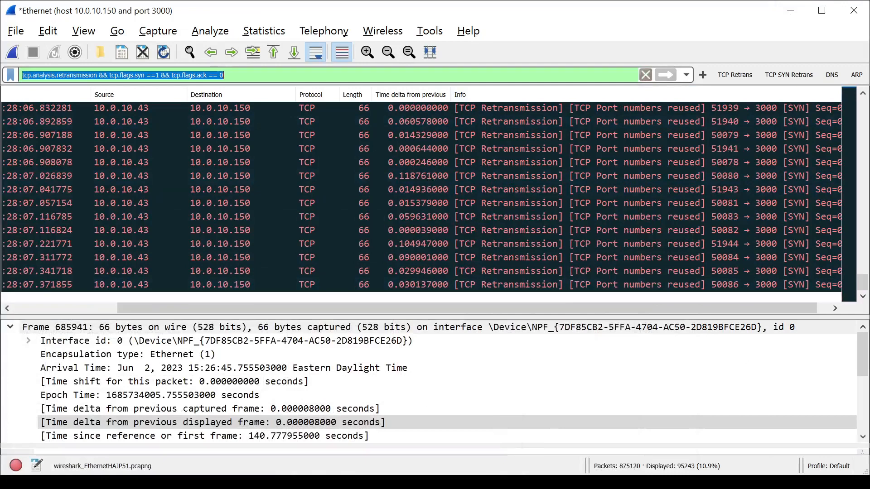
key(BackSpace)
key(Return)
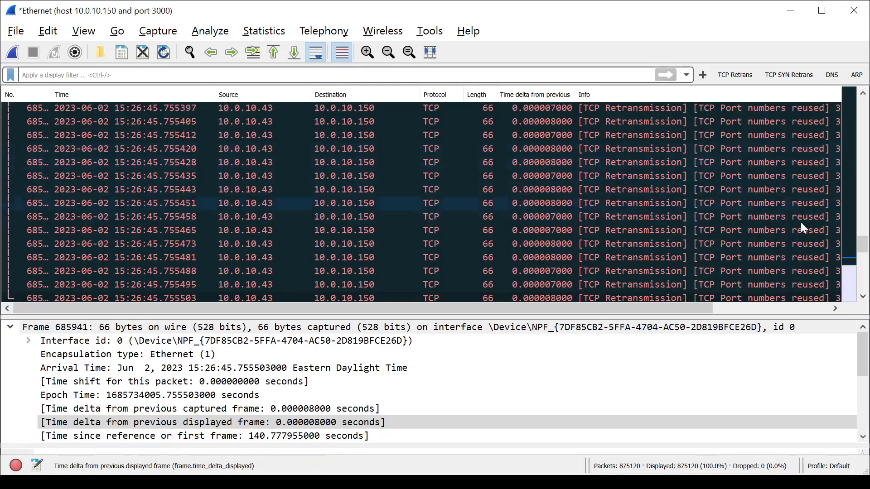
Follow the TCP stream of the 15:25:58 SYN, ACK packet from port 3000 to port 27520, and close the stream window
drag(864, 249, 862, 230)
scroll(488, 208, down, 20)
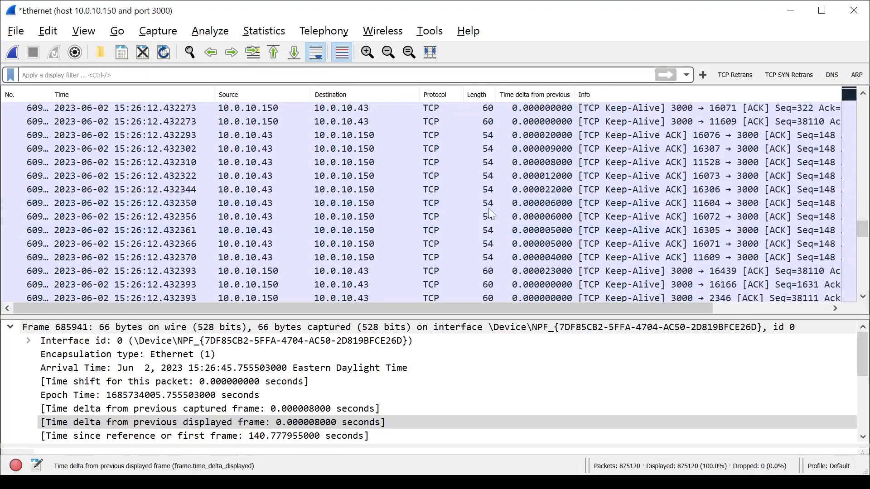
scroll(488, 209, down, 20)
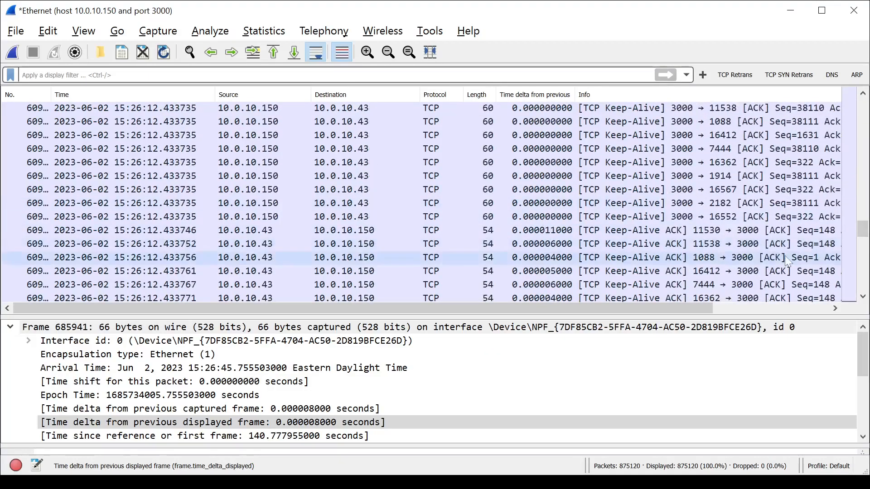
drag(865, 243, 862, 224)
scroll(669, 229, down, 2)
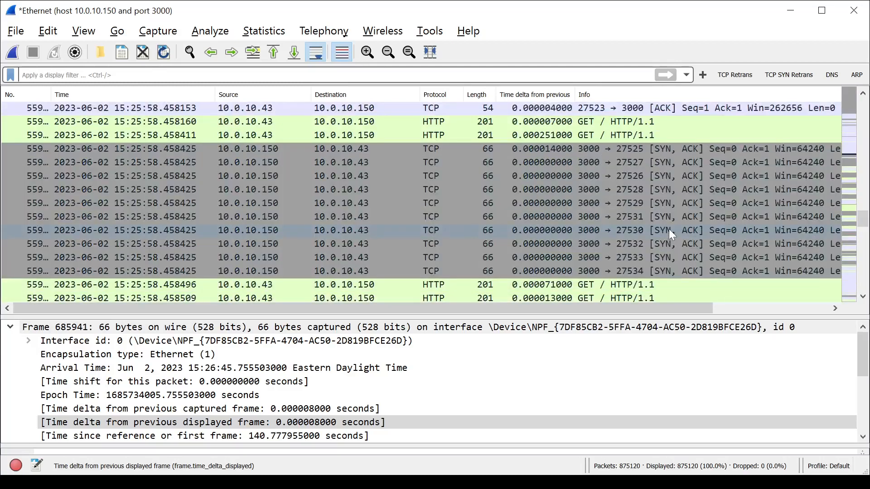
scroll(669, 229, up, 1)
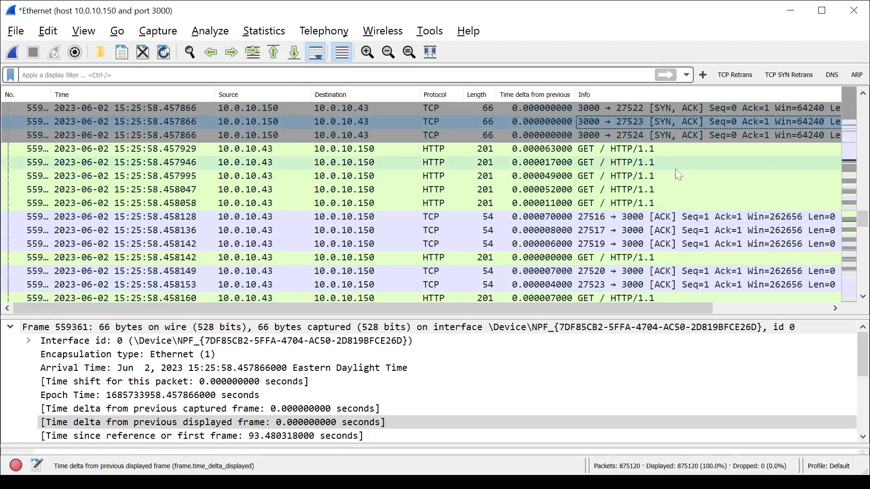
scroll(595, 227, up, 4)
click(523, 258)
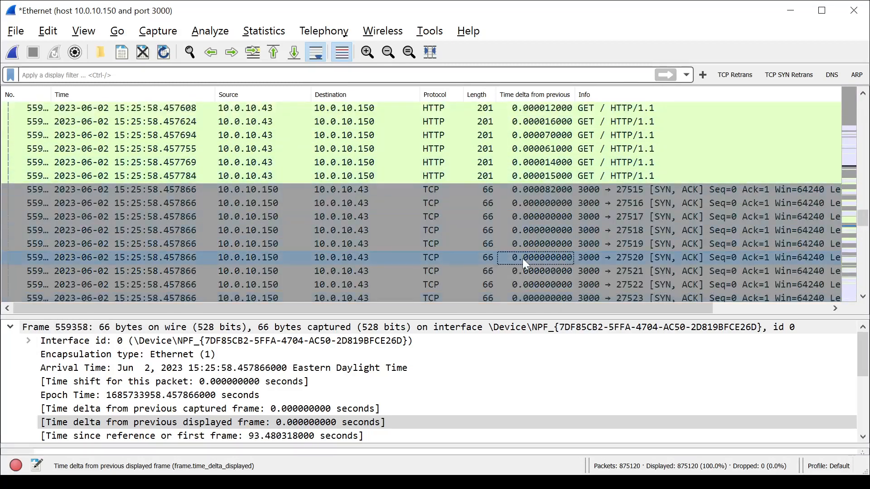
right_click(523, 258)
mouse_move(682, 486)
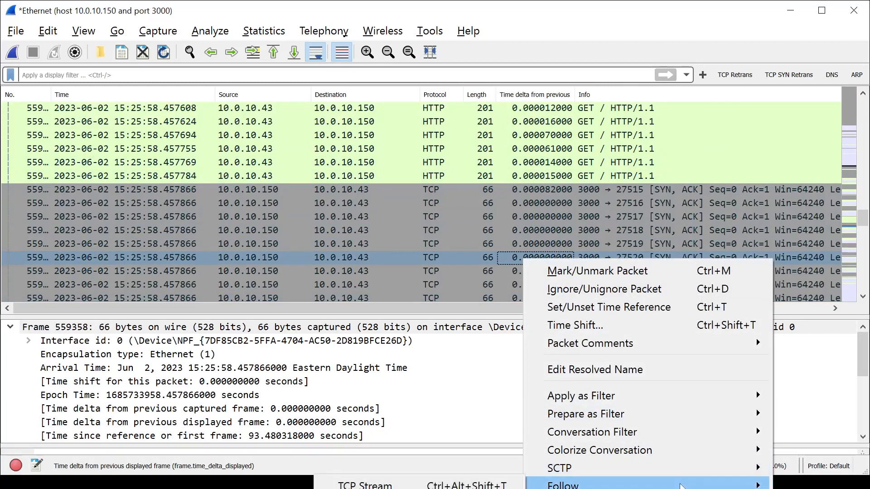
click(408, 484)
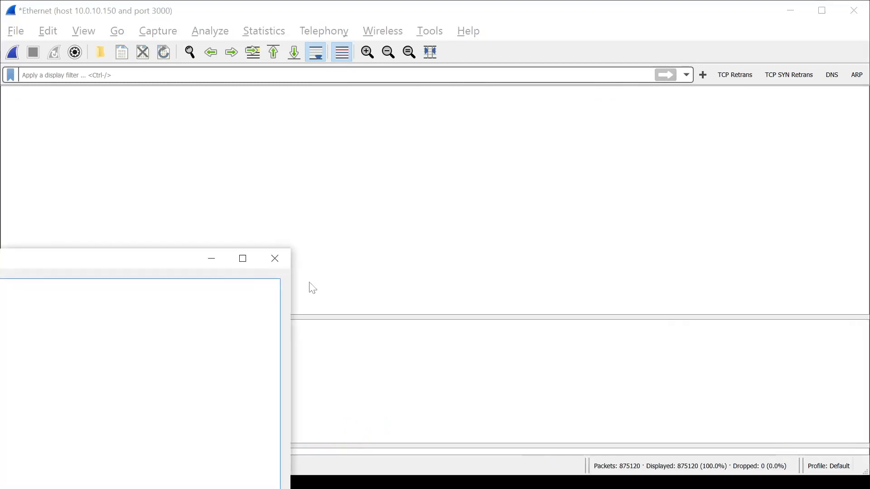
click(280, 258)
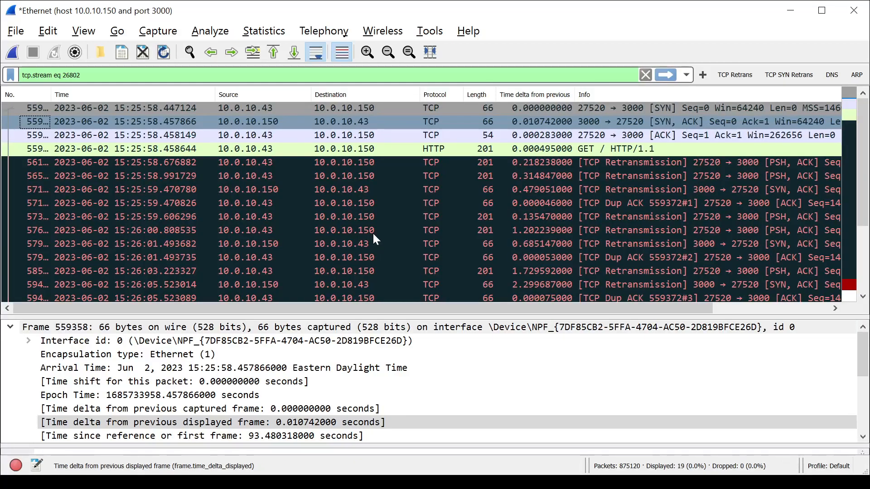
Review the port 27520 stream from its handshake to its reset, and select its initial SYN packet
scroll(539, 230, down, 2)
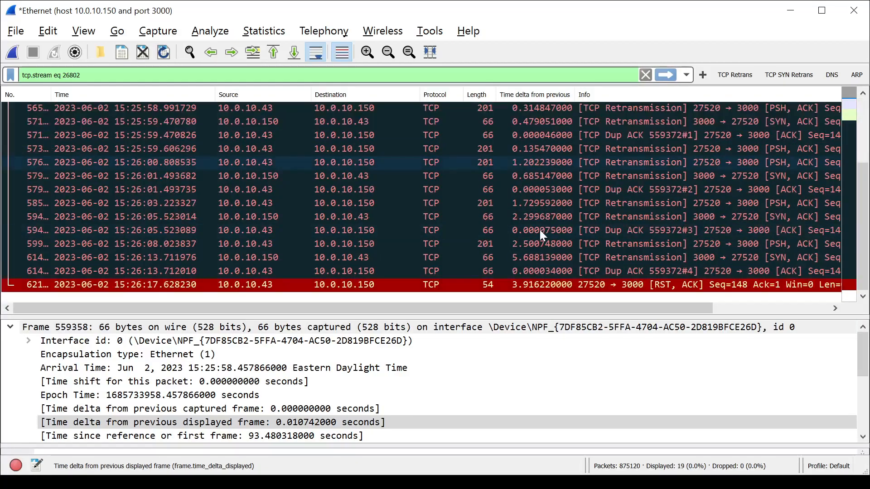
scroll(540, 229, up, 2)
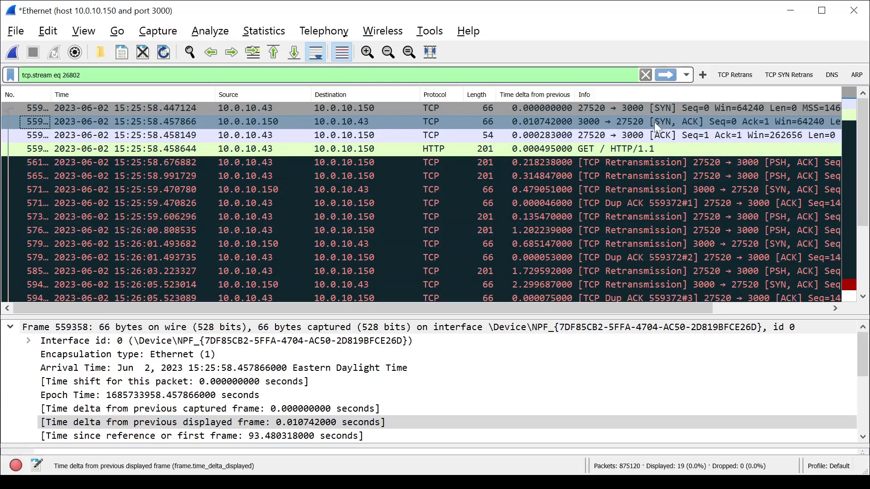
click(662, 110)
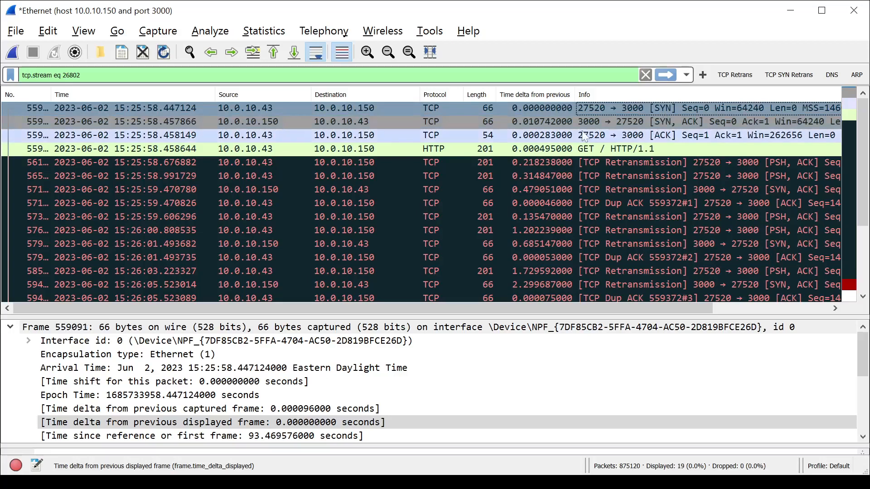
Examine the time deltas of the port 27520 stream's SYN, ACK, its ACK and the GET / HTTP/1.1 request
click(342, 122)
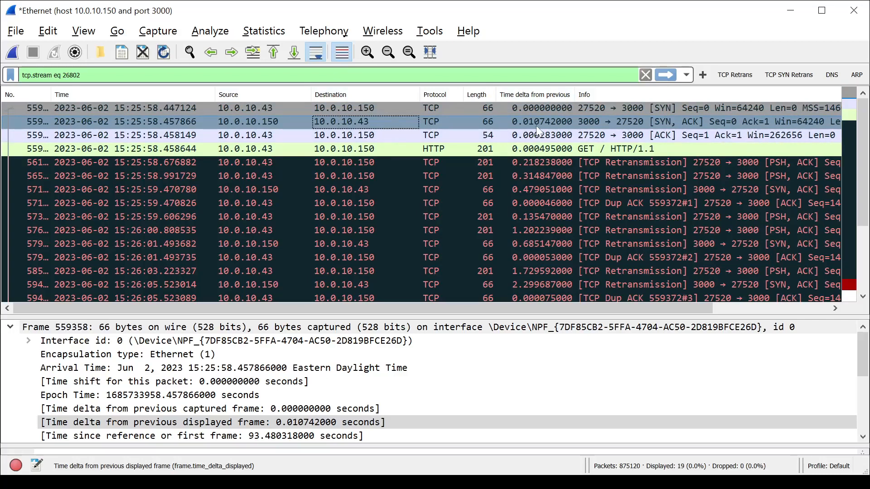
click(540, 139)
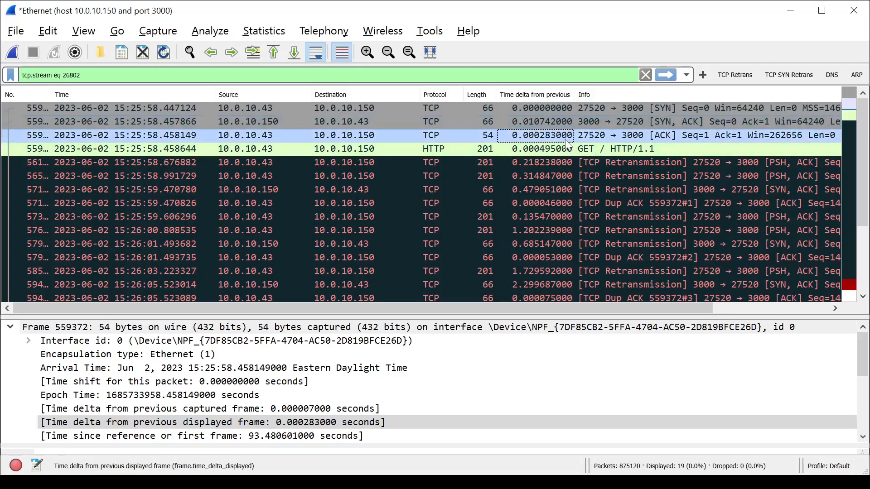
click(543, 152)
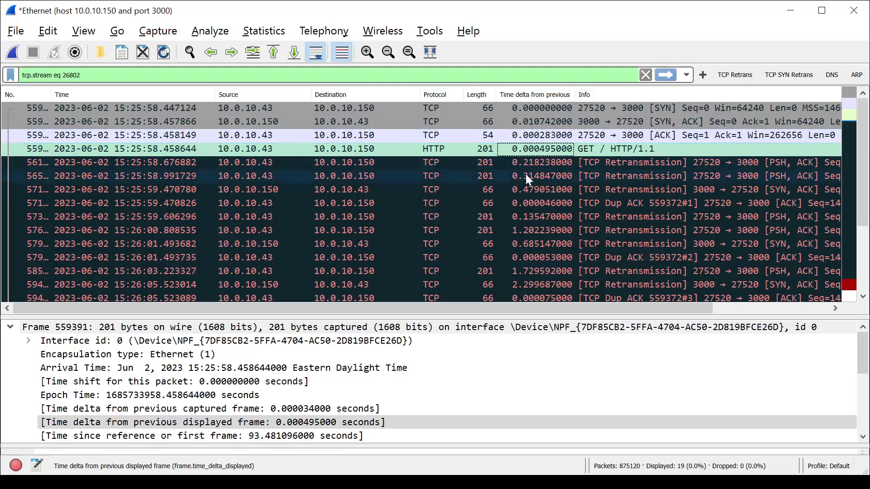
Compare the timing of the GET request with its first two PSH, ACK retransmissions from port 27520 to port 3000
click(544, 164)
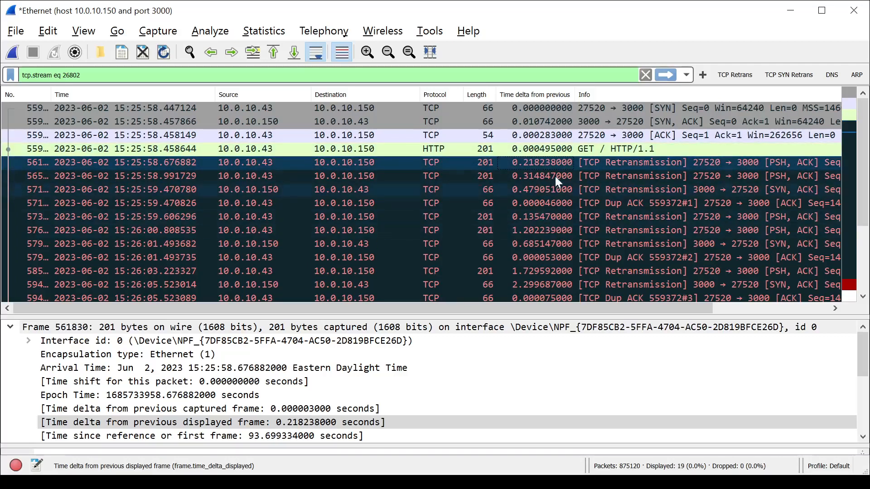
click(561, 150)
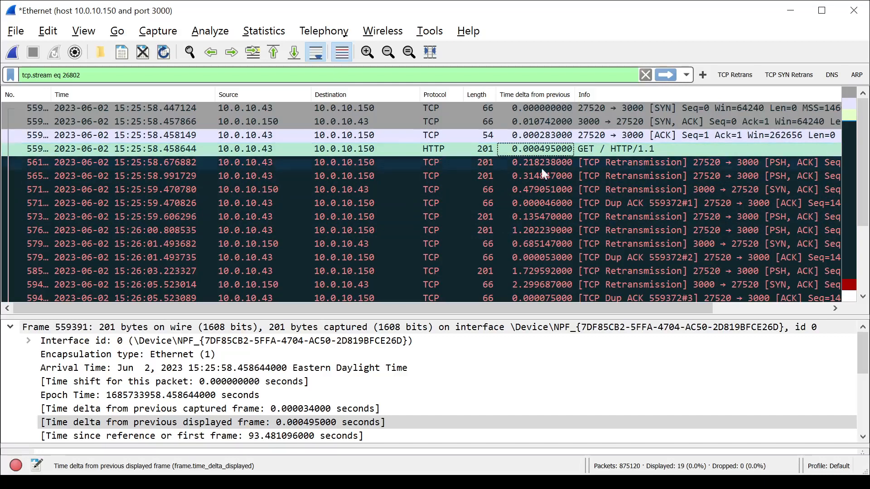
click(587, 164)
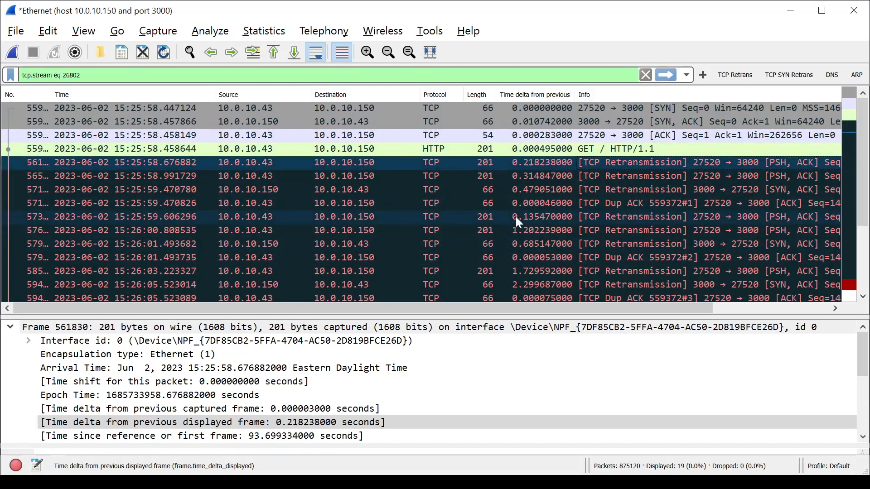
click(594, 152)
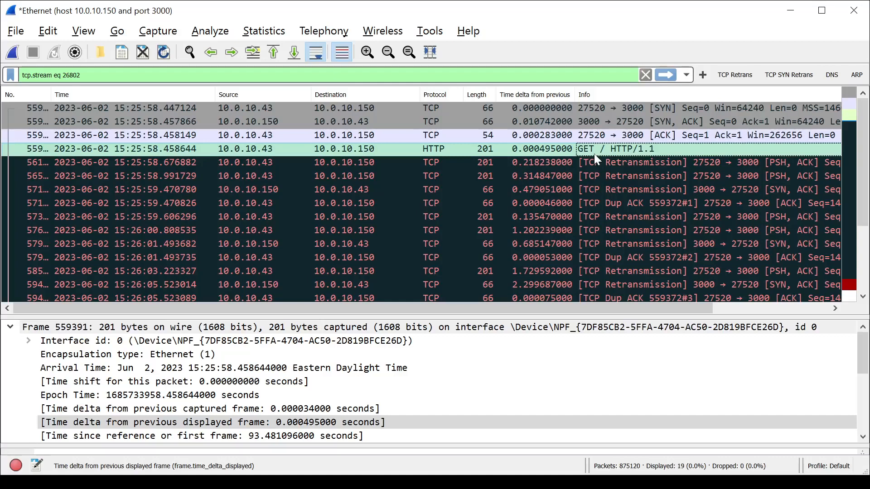
click(588, 166)
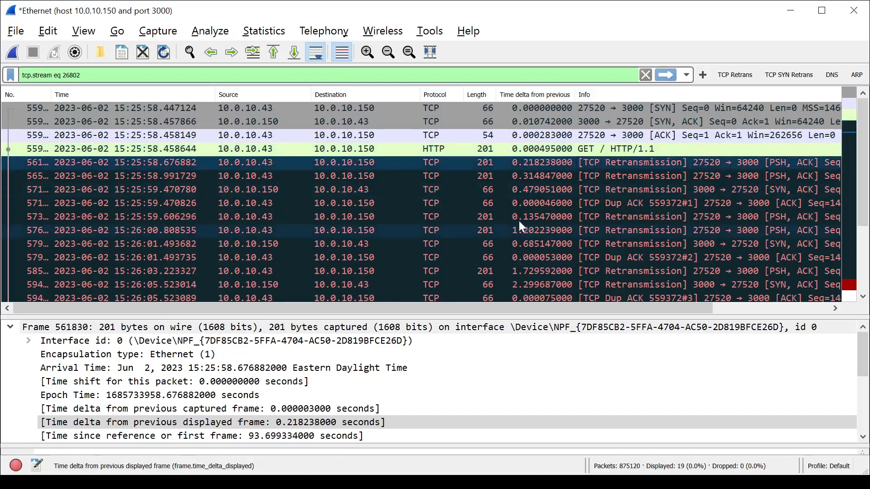
click(544, 175)
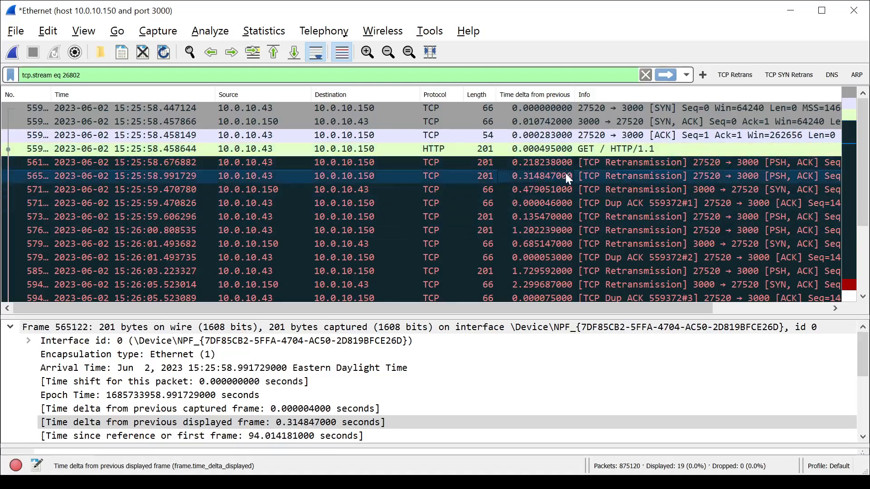
click(482, 167)
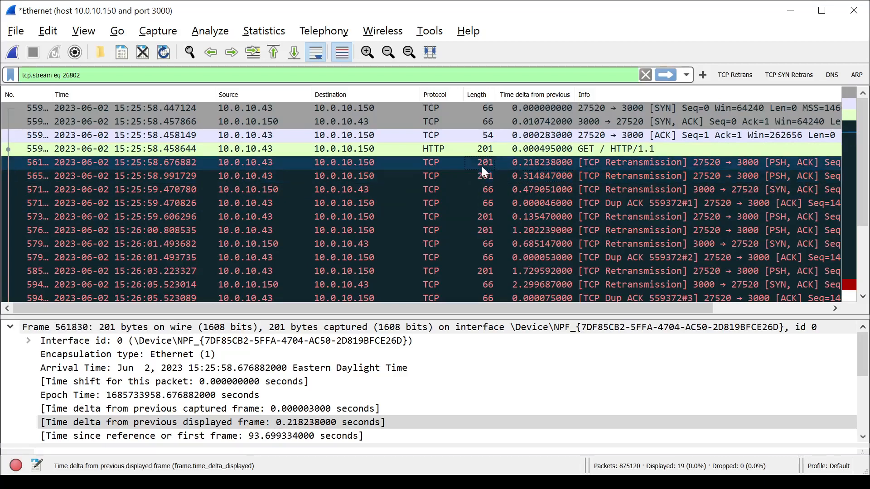
click(594, 175)
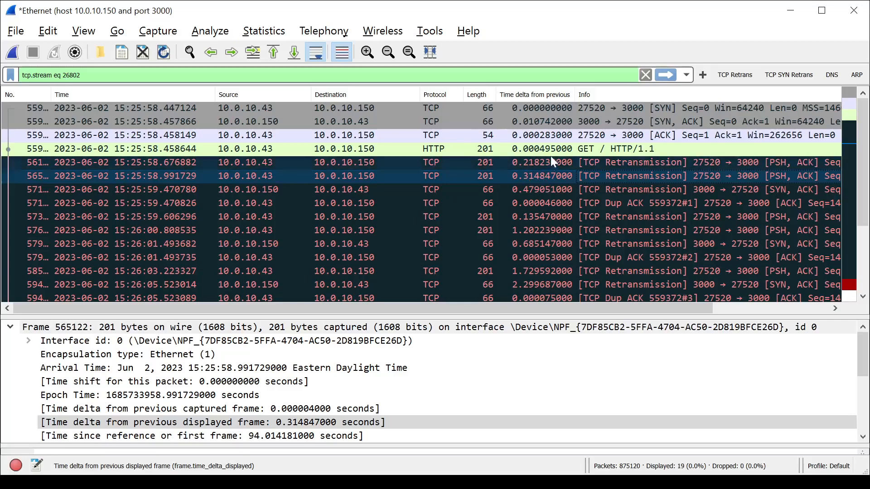
Inspect the server's first SYN, ACK retransmission and the closing RST, ACK packet, and review the retransmissions across the whole stream
click(533, 190)
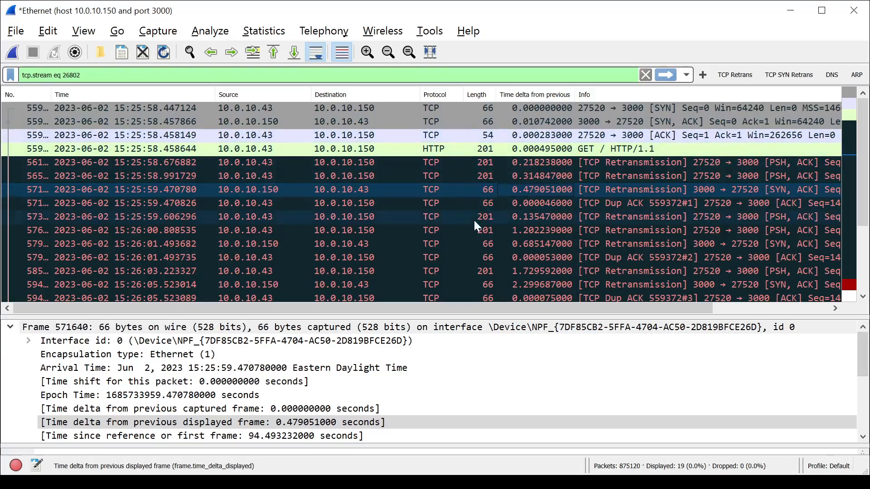
scroll(474, 220, down, 2)
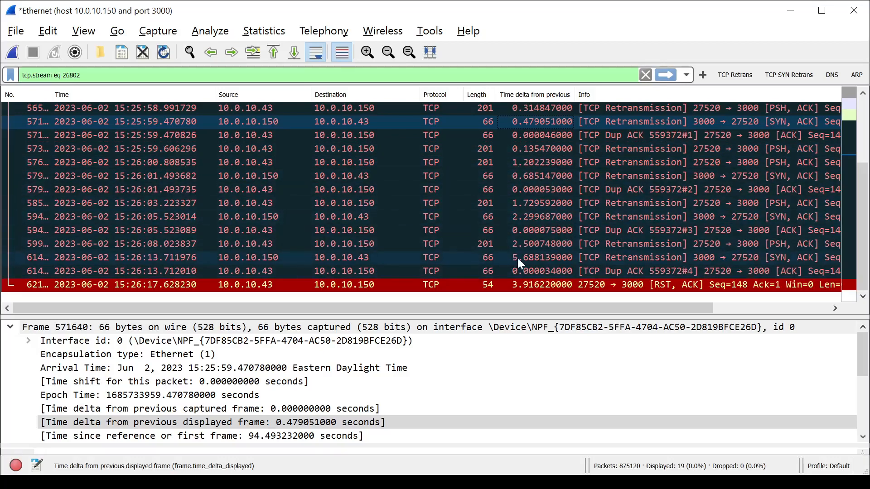
click(530, 288)
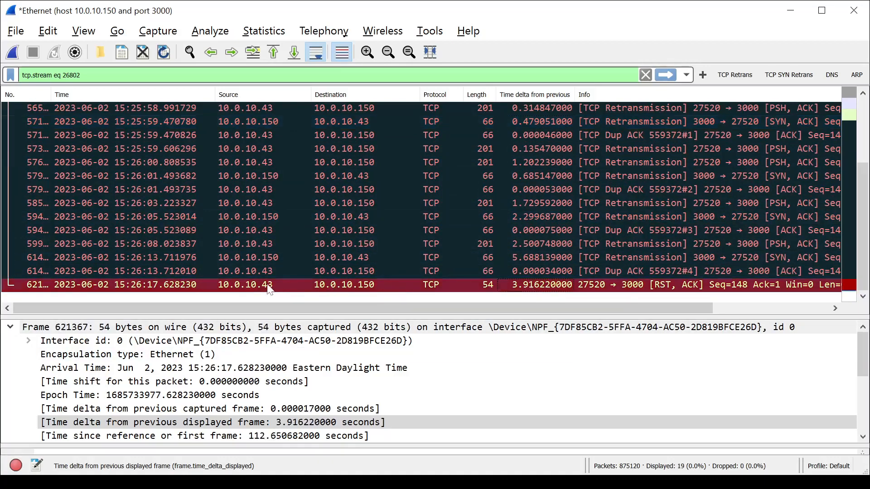
scroll(286, 271, up, 2)
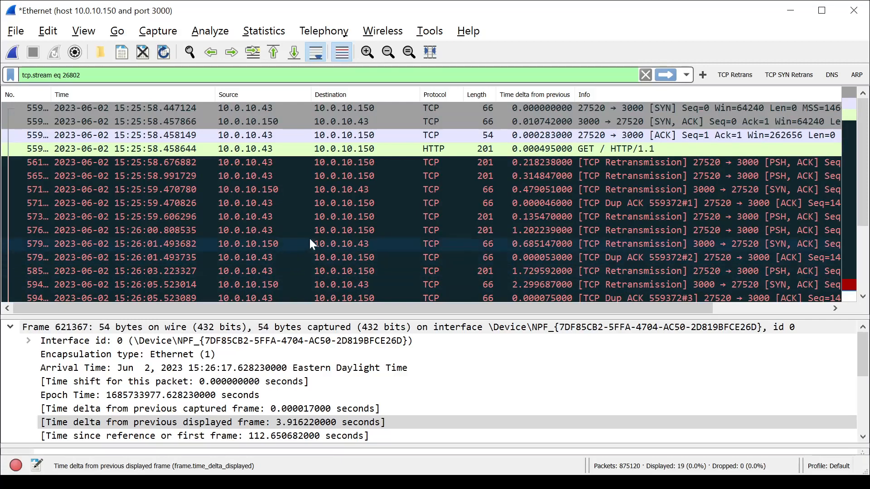
scroll(311, 242, down, 2)
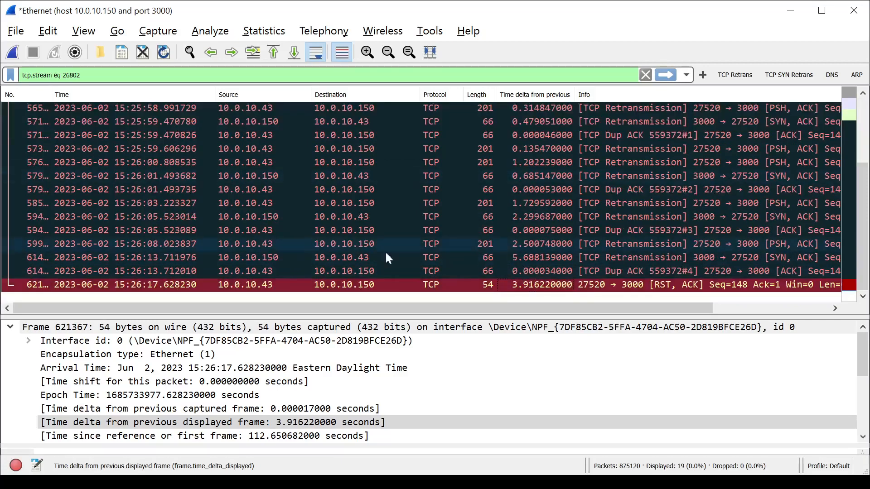
scroll(503, 268, up, 2)
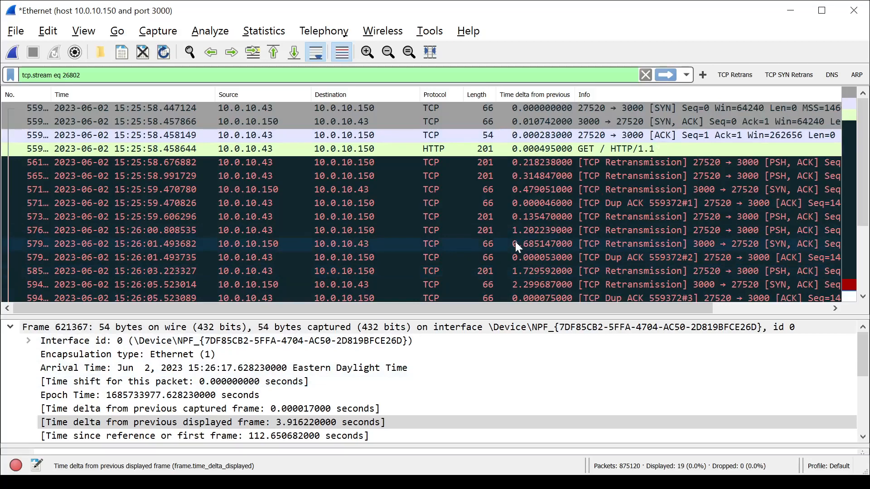
scroll(515, 241, down, 2)
scroll(520, 240, up, 2)
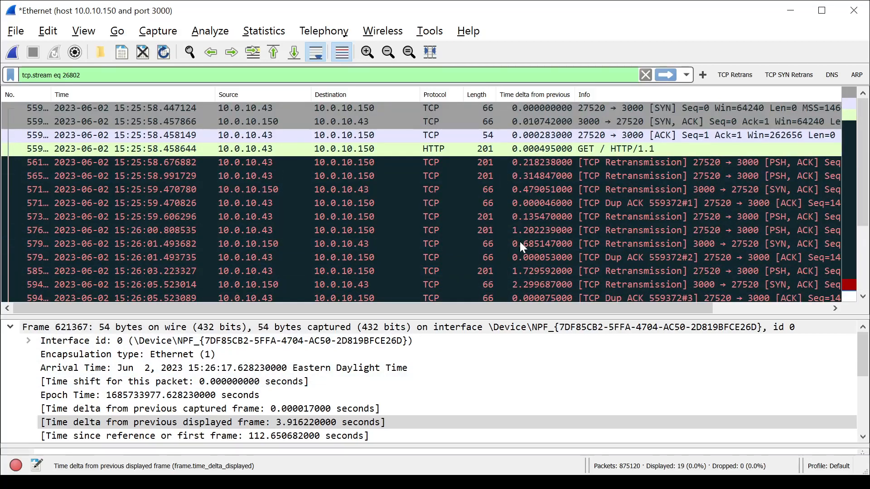